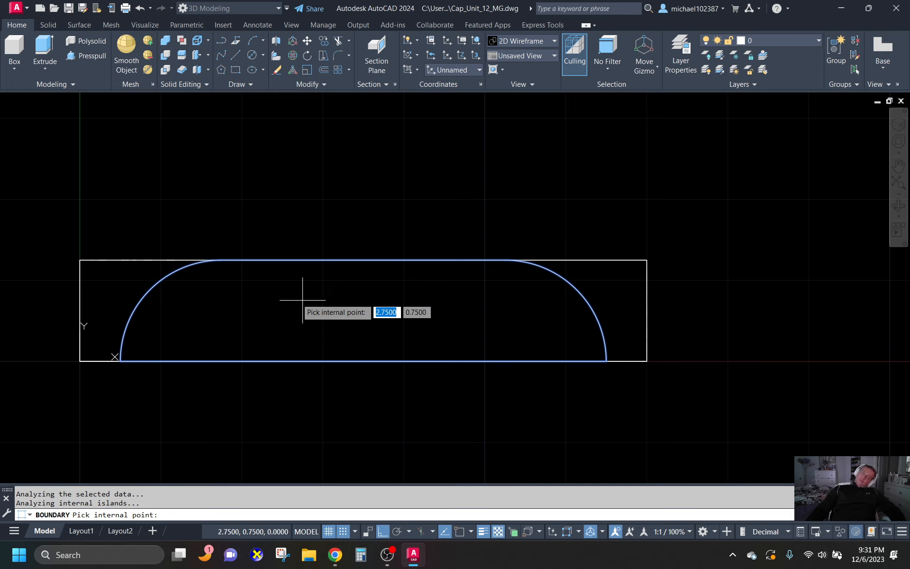
# - Finish the boundary polyline of the arched profile and set the viewpoint to 315° from the X axis and 30° from the XY plane
pyautogui.press('Return')
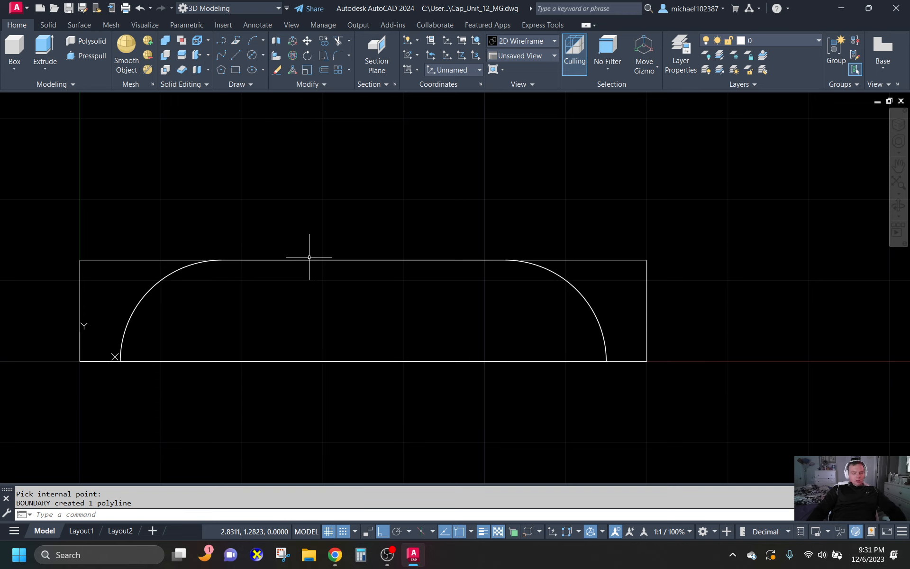
pyautogui.write('vp')
pyautogui.press('Return')
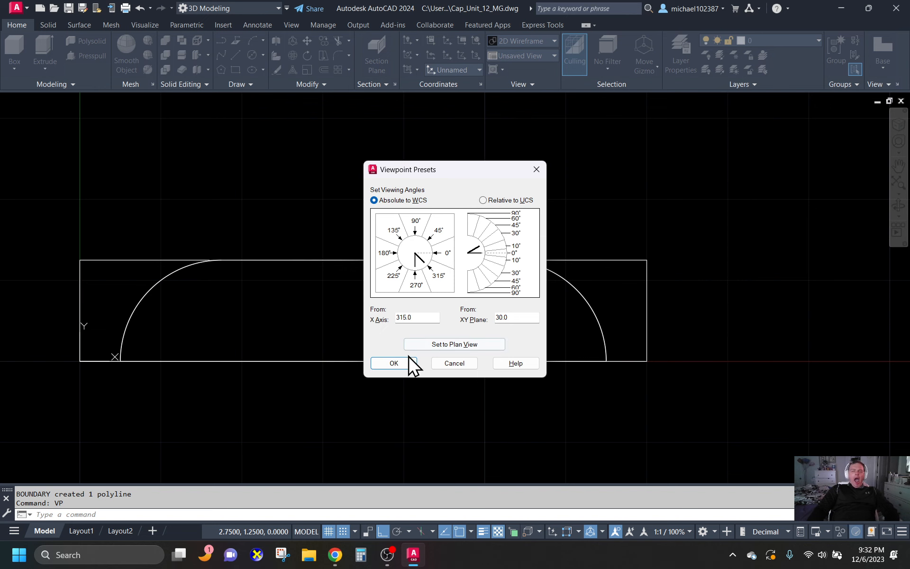
pyautogui.click(393, 363)
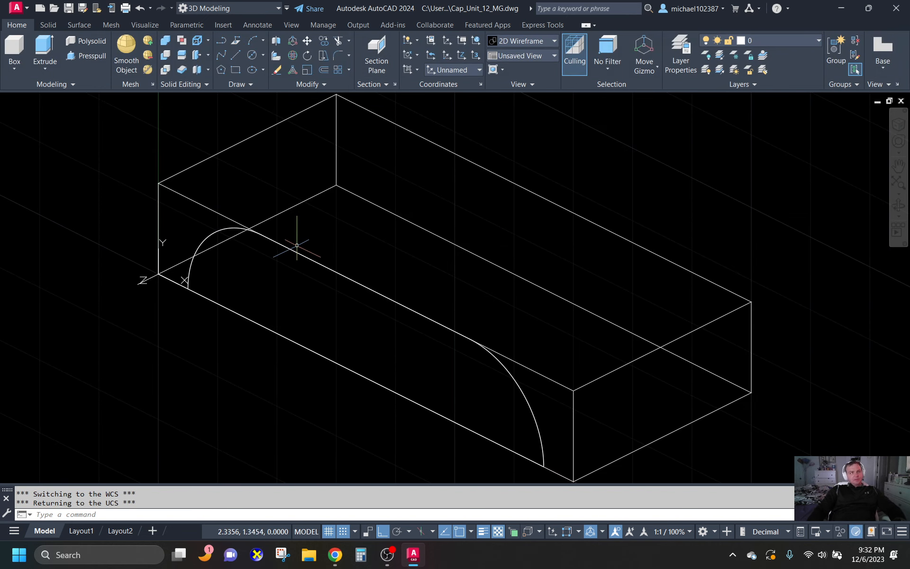
# - Extrude the closed arched profile 4 units into a solid running through the box
pyautogui.click(43, 45)
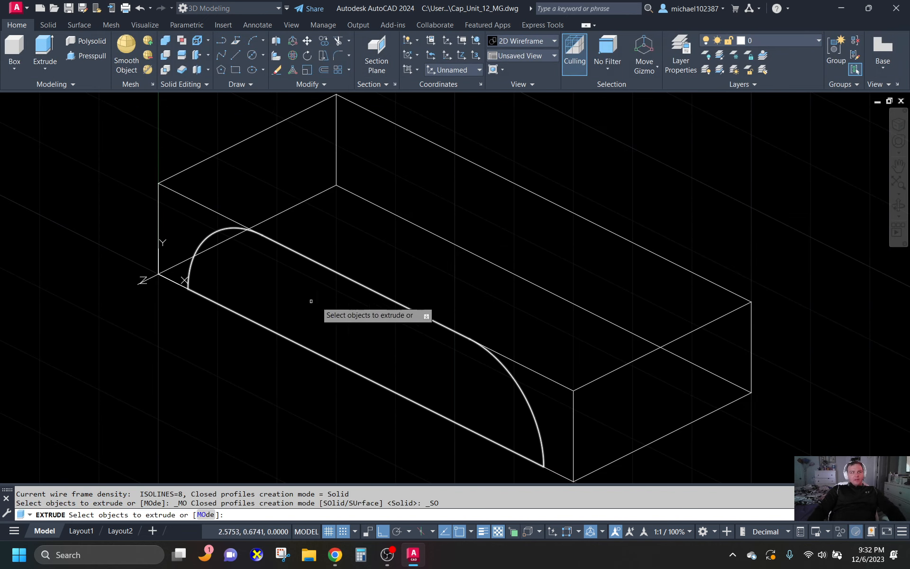
pyautogui.click(214, 236)
pyautogui.press('Return')
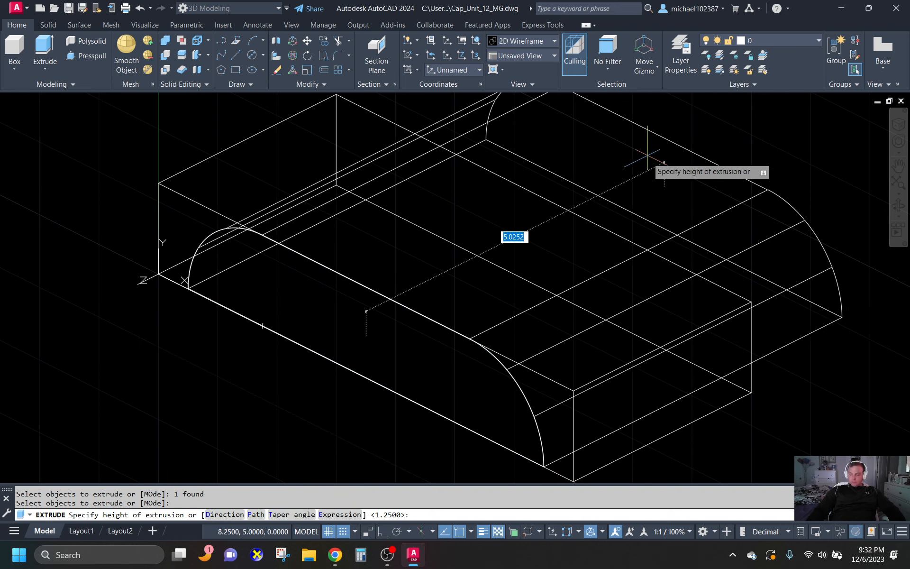
pyautogui.press('Return')
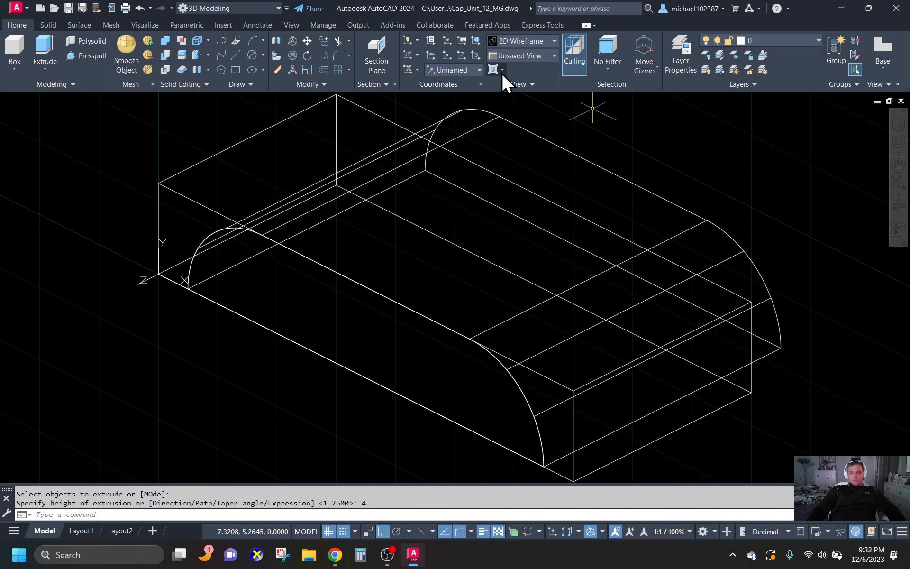
# - Move the arched solid about 7.68 units out along the positive Z axis, clear of the box's front
pyautogui.click(487, 121)
pyautogui.scroll(-2, 381, 152)
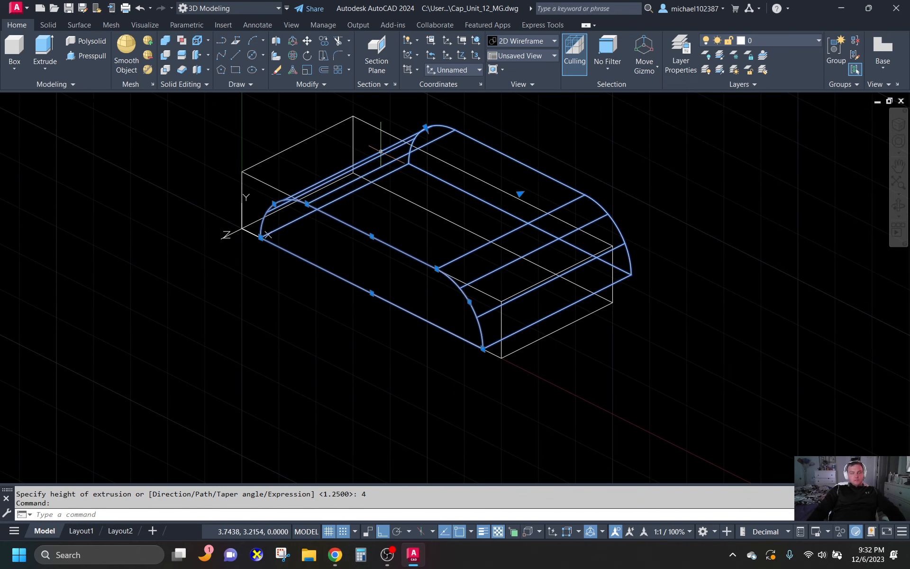
pyautogui.write('m')
pyautogui.press('Return')
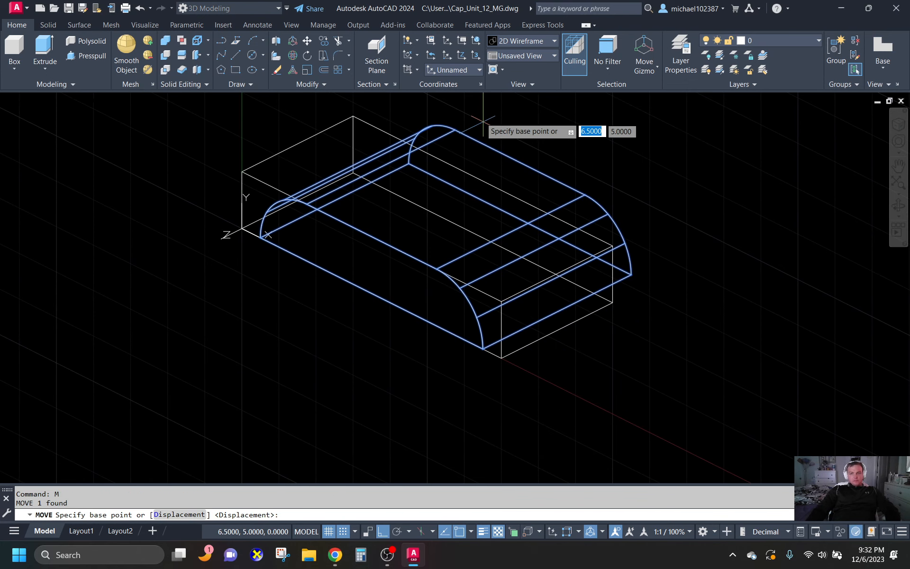
pyautogui.click(560, 147)
pyautogui.scroll(-3, 332, 242)
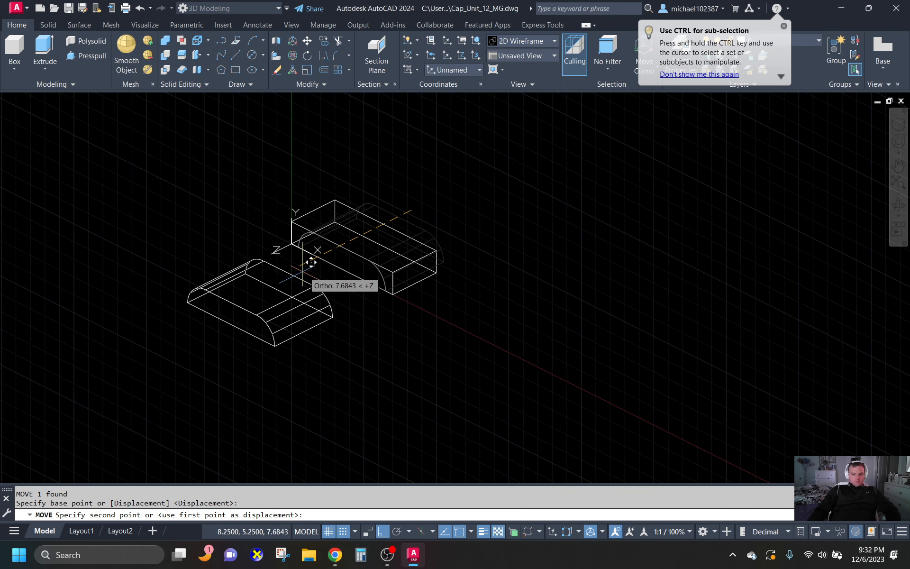
pyautogui.press('Escape')
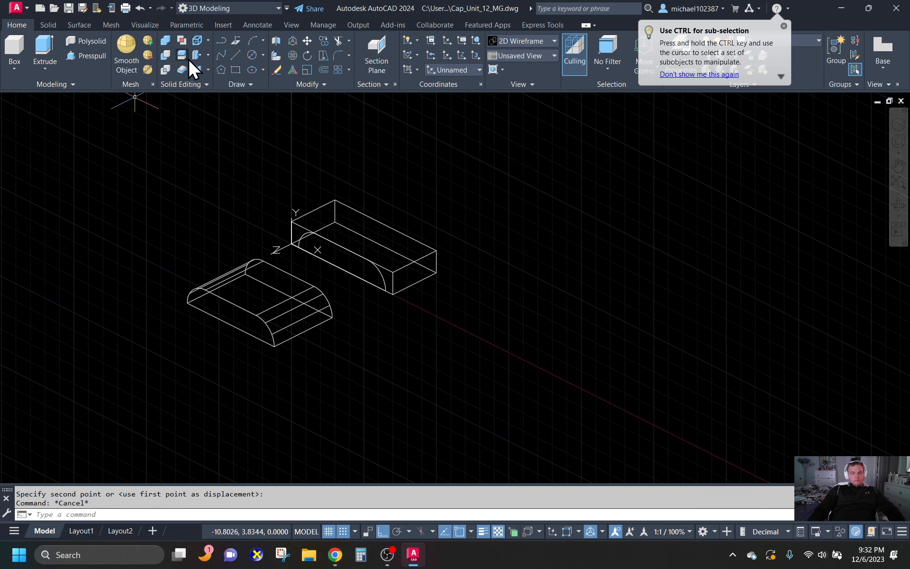
pyautogui.click(223, 53)
pyautogui.scroll(3, 224, 264)
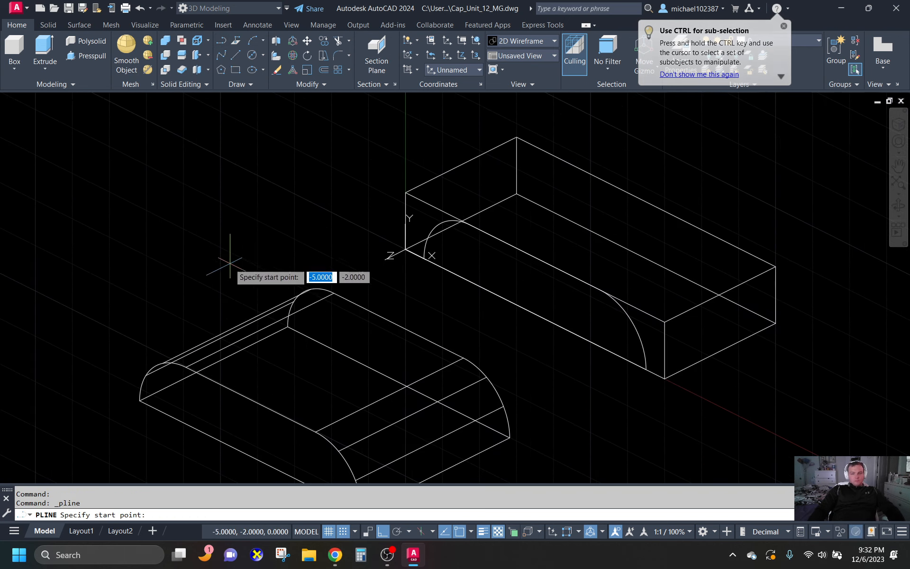
pyautogui.keyDown('shift'); pyautogui.rightClick(250, 399); pyautogui.keyUp('shift')
pyautogui.click(304, 205)
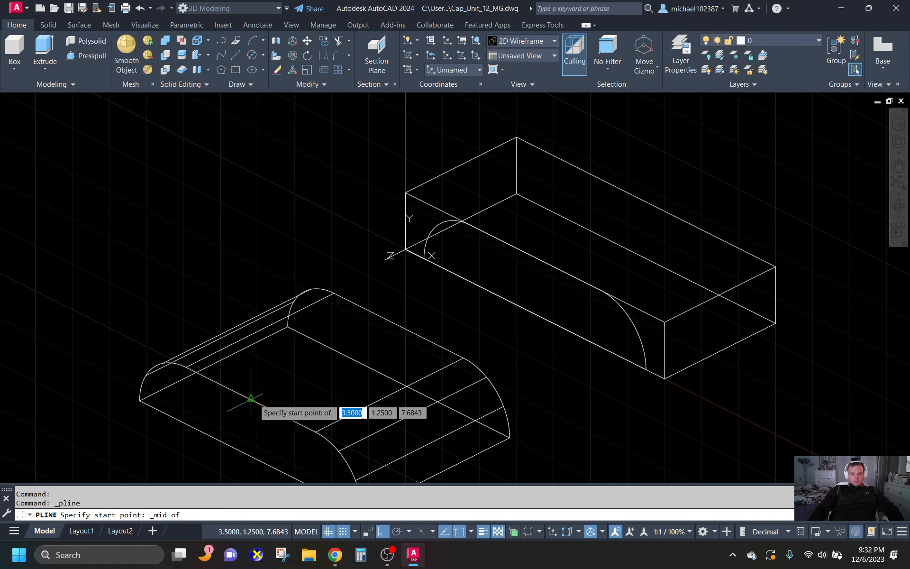
pyautogui.click(251, 399)
pyautogui.keyDown('shift'); pyautogui.rightClick(368, 325); pyautogui.keyUp('shift')
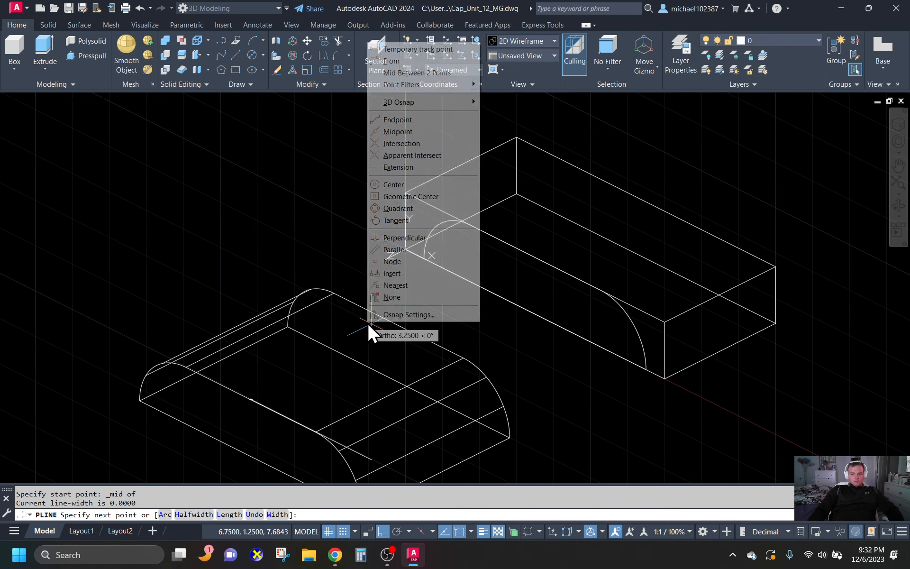
pyautogui.click(408, 131)
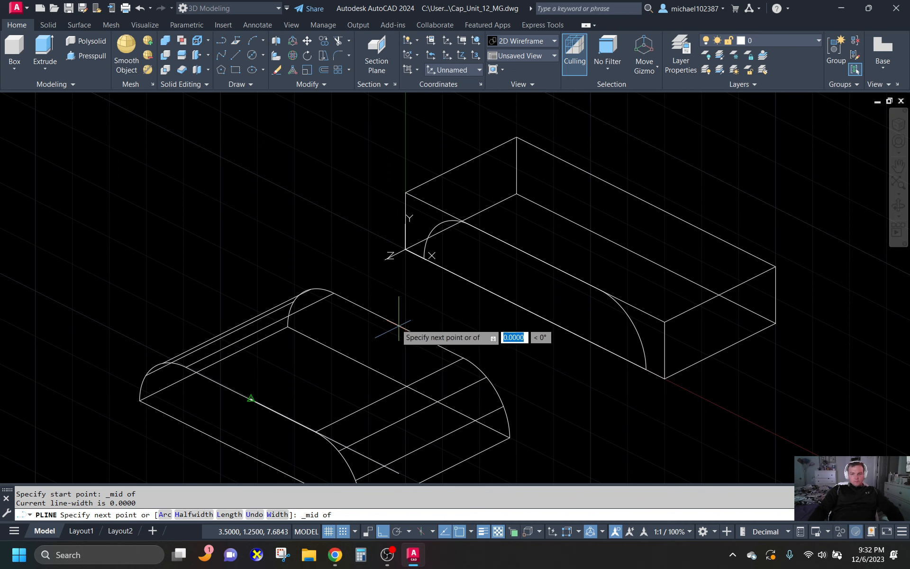
pyautogui.press('Escape')
pyautogui.press('Escape')
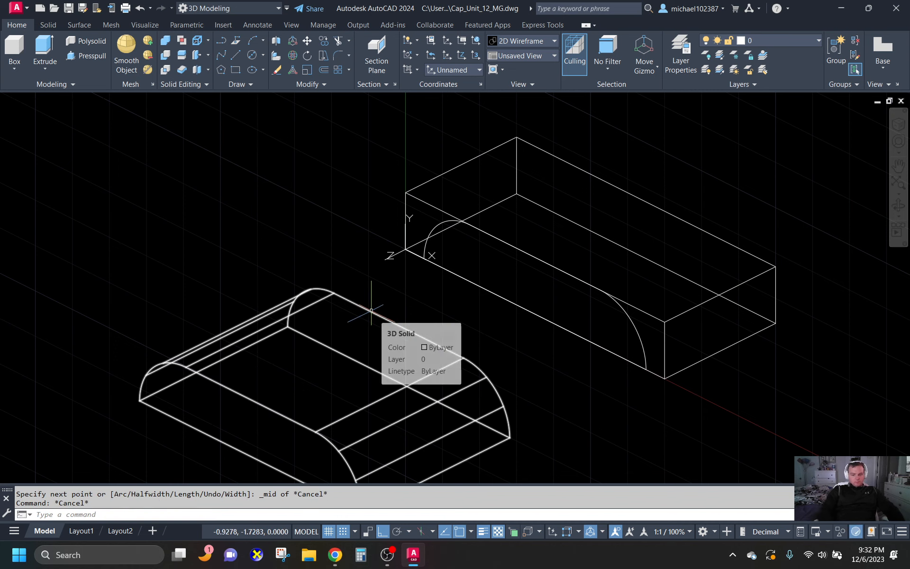
# - Reset the UCS to the World coordinate system
pyautogui.write('uc')
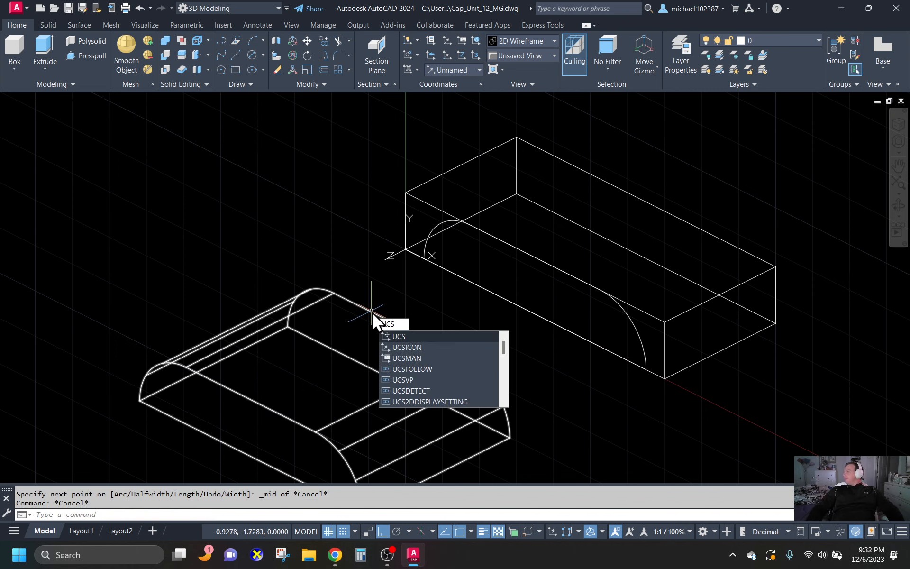
pyautogui.write('s')
pyautogui.press('Return')
pyautogui.press('Return')
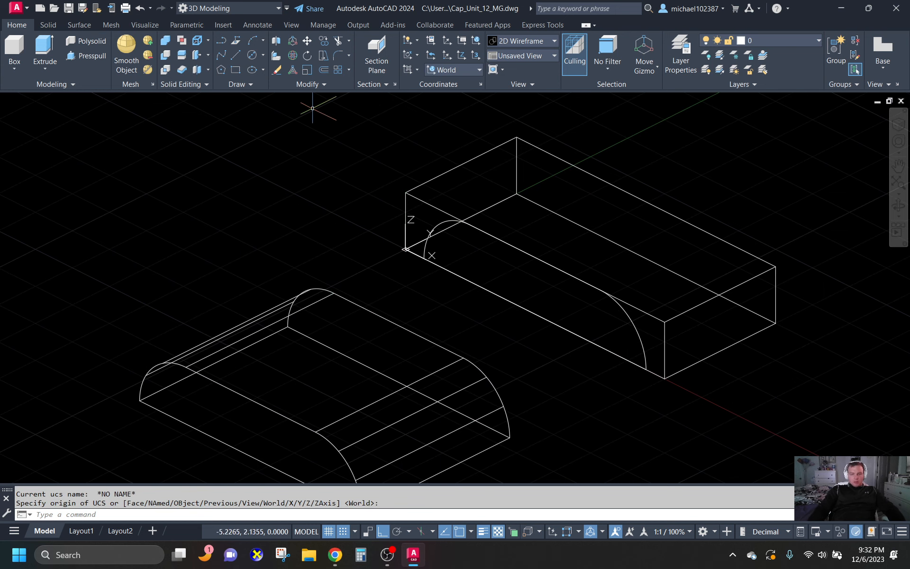
# - Draw a polyline across the arched solid's flat top, from the front top edge's midpoint to the rear top edge's midpoint
pyautogui.click(221, 41)
pyautogui.keyDown('shift'); pyautogui.rightClick(257, 400); pyautogui.keyUp('shift')
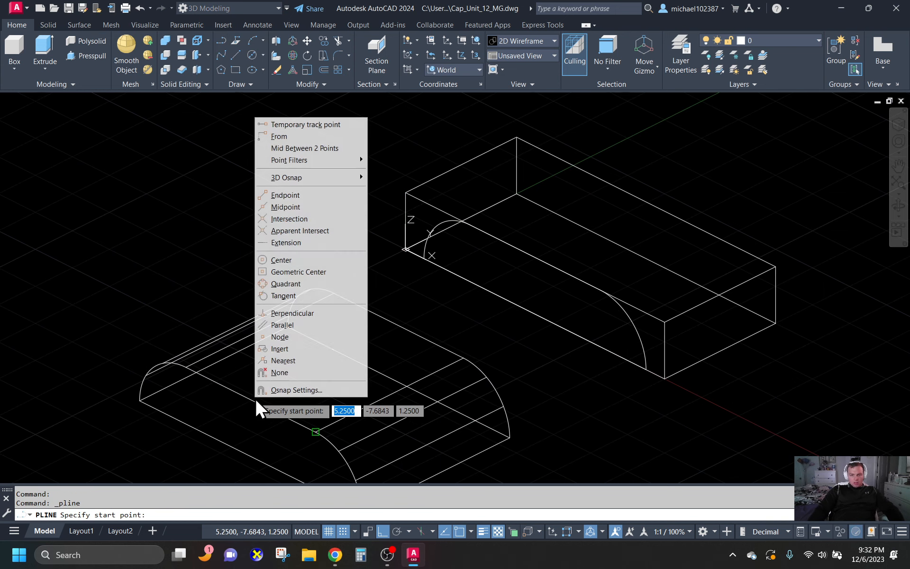
pyautogui.click(298, 208)
pyautogui.click(240, 396)
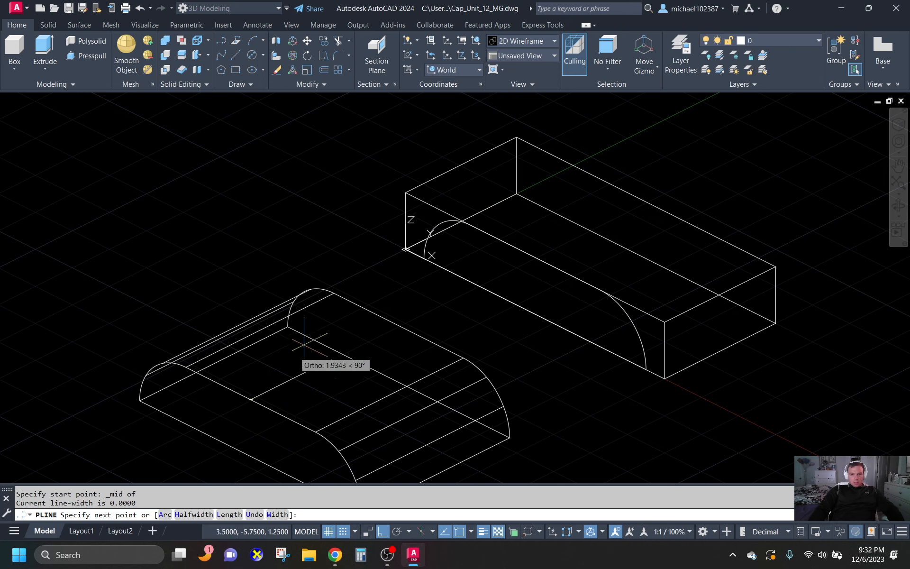
pyautogui.keyDown('shift'); pyautogui.rightClick(377, 323); pyautogui.keyUp('shift')
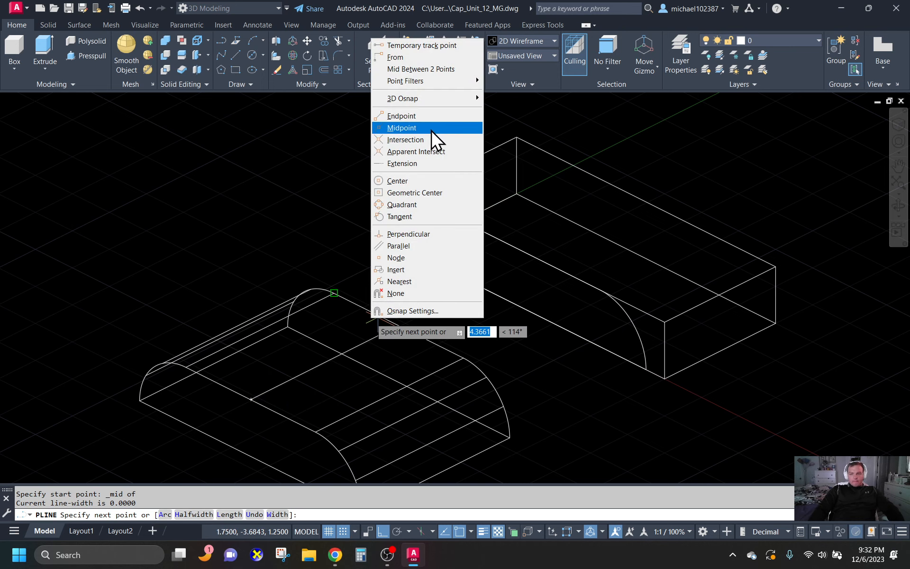
pyautogui.click(417, 127)
pyautogui.click(399, 325)
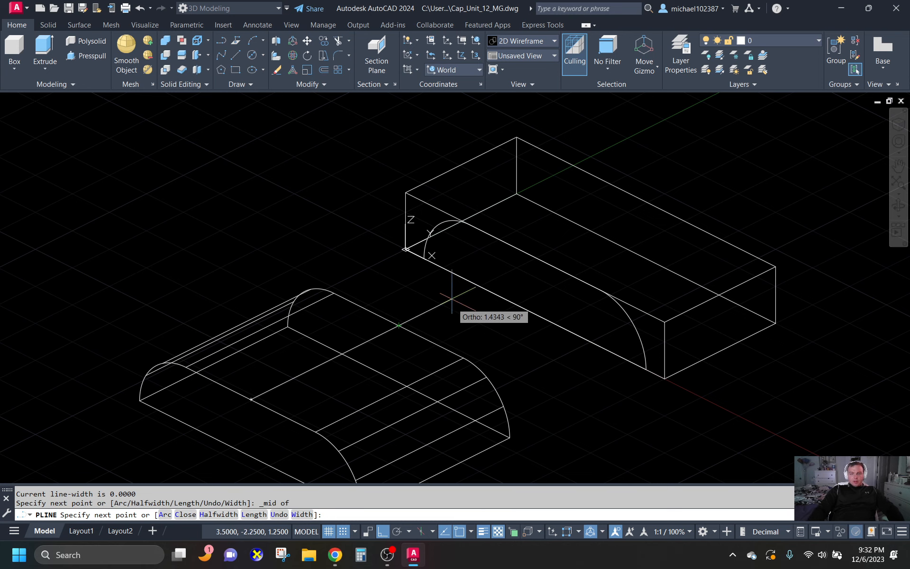
pyautogui.press('Return')
# - Draw a polyline across the box's top face, from the front top edge's midpoint to the rear top edge's midpoint
pyautogui.click(222, 39)
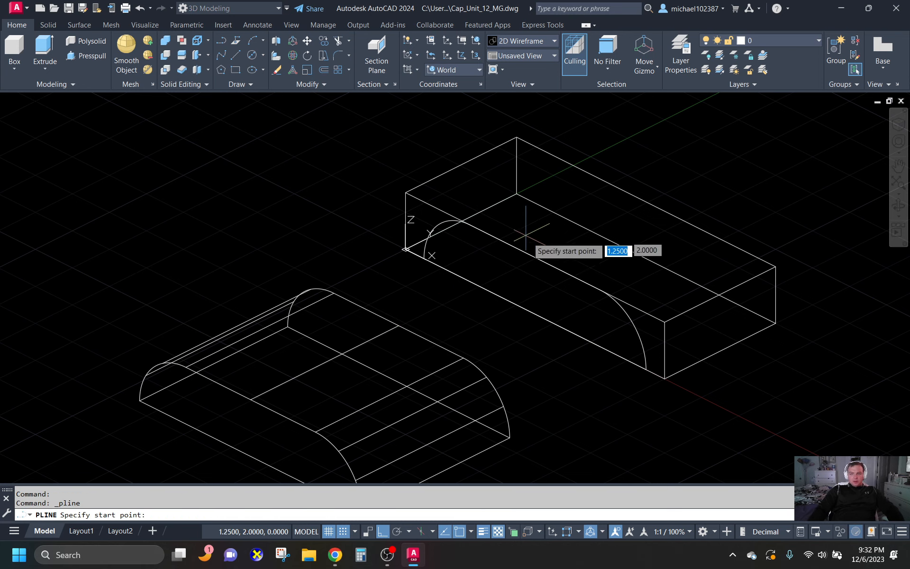
pyautogui.keyDown('shift'); pyautogui.rightClick(531, 257); pyautogui.keyUp('shift')
pyautogui.click(593, 347)
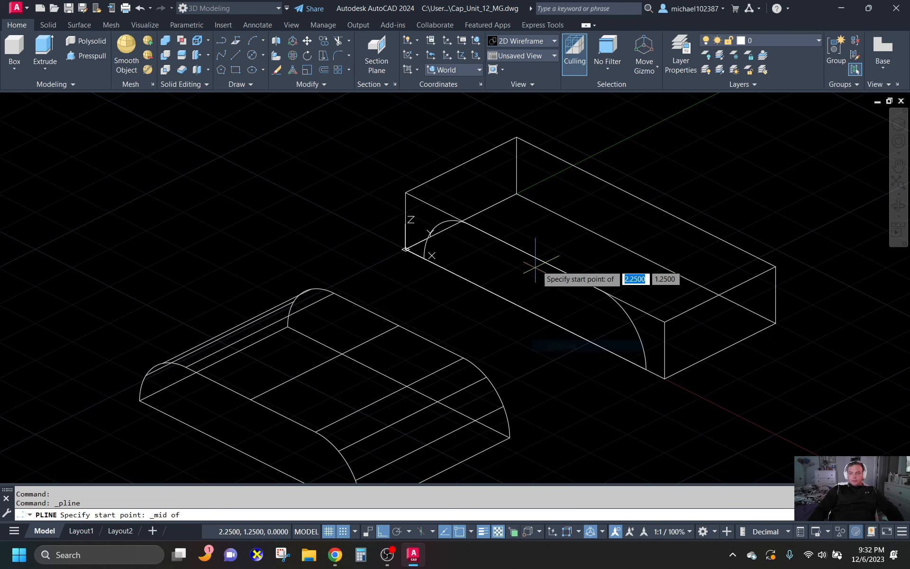
pyautogui.click(536, 257)
pyautogui.keyDown('shift'); pyautogui.rightClick(638, 209); pyautogui.keyUp('shift')
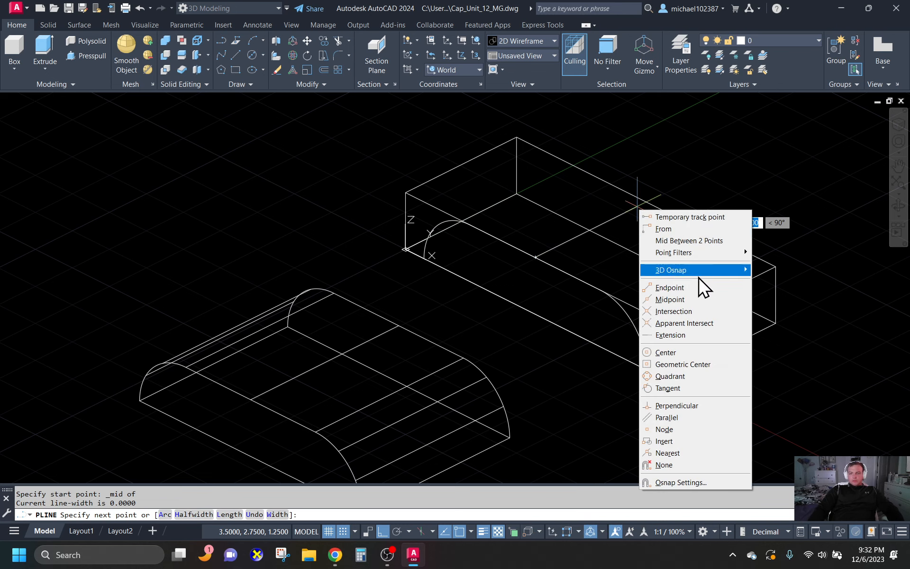
pyautogui.click(690, 300)
pyautogui.click(646, 201)
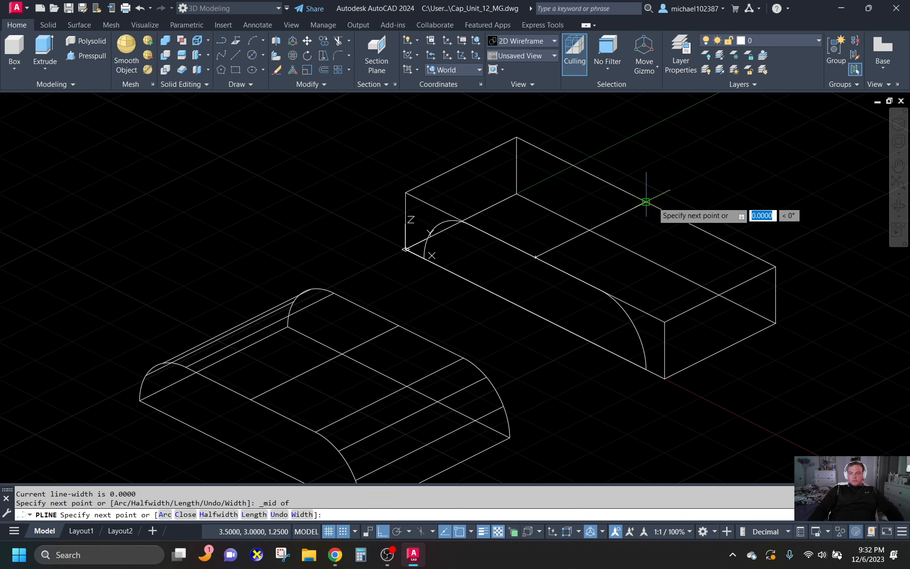
pyautogui.press('Return')
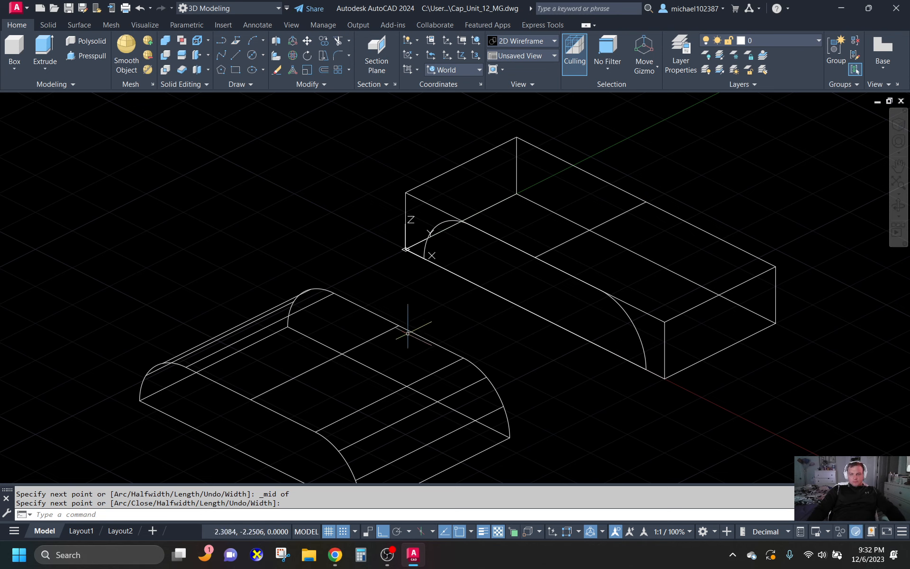
# - Move the arched solid with its centre line from that line's midpoint to the midpoint of the box's top centre line
pyautogui.press('Return')
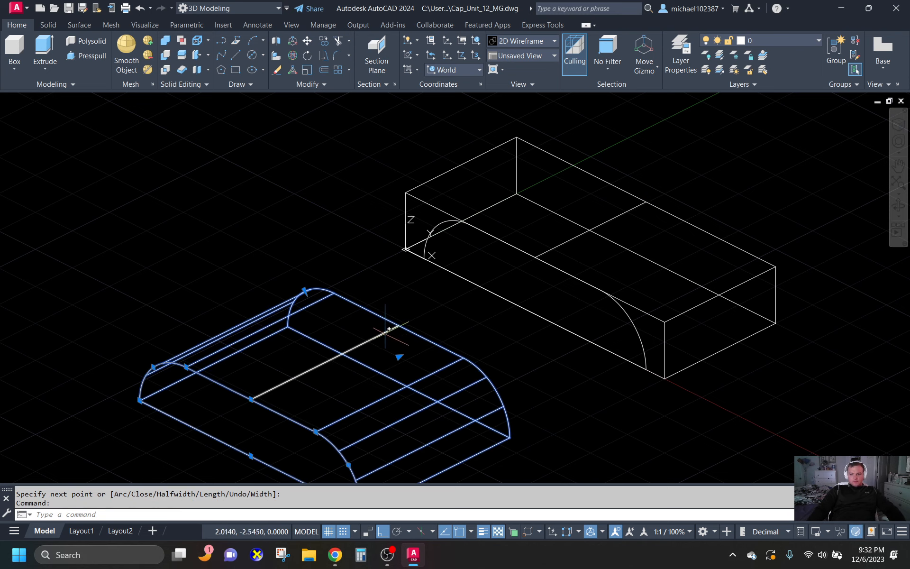
pyautogui.click(404, 327)
pyautogui.write('m')
pyautogui.press('Return')
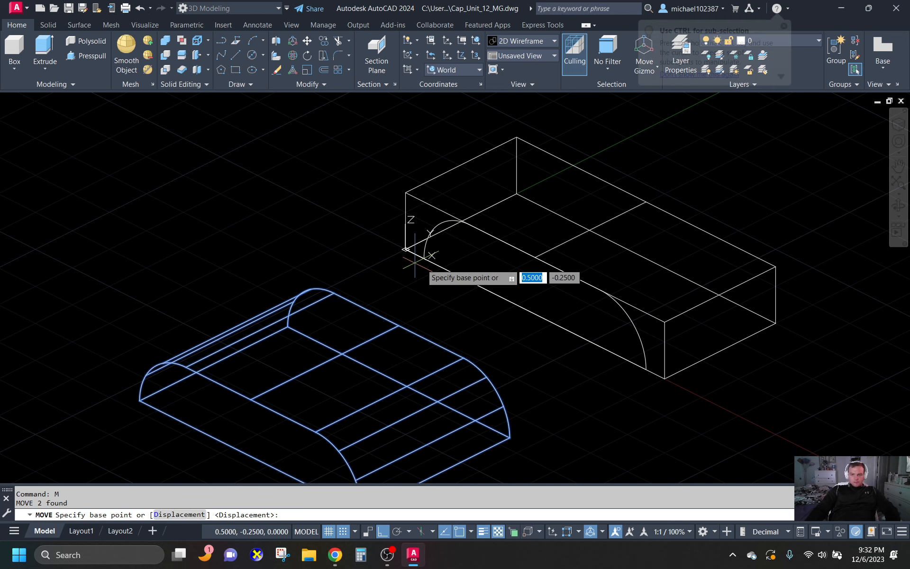
pyautogui.keyDown('shift'); pyautogui.rightClick(332, 359); pyautogui.keyUp('shift')
pyautogui.click(377, 173)
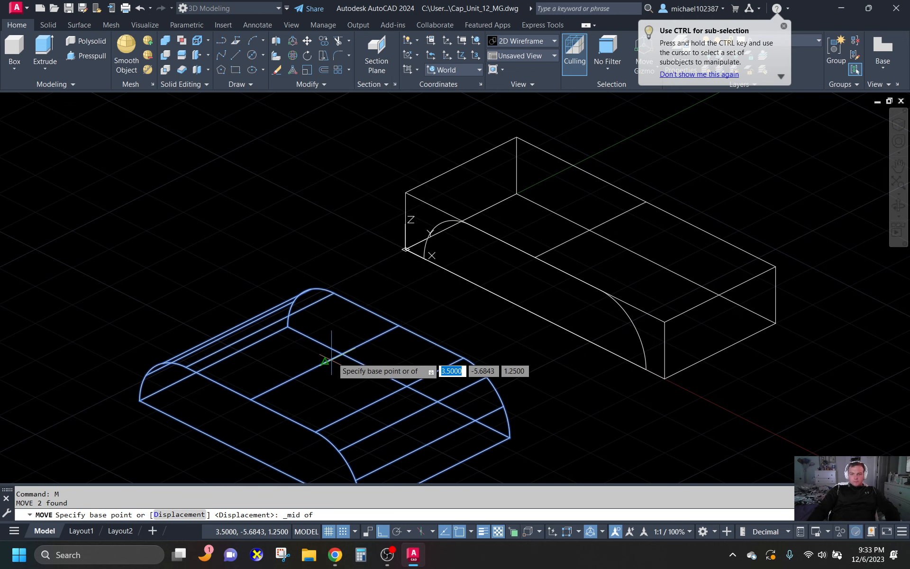
pyautogui.click(332, 358)
pyautogui.keyDown('shift'); pyautogui.rightClick(590, 236); pyautogui.keyUp('shift')
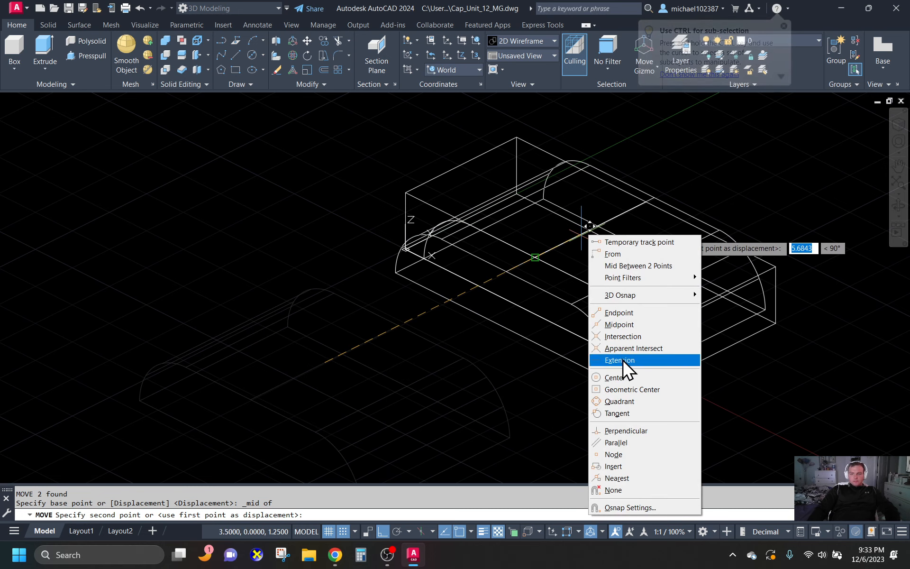
pyautogui.click(625, 325)
pyautogui.click(591, 229)
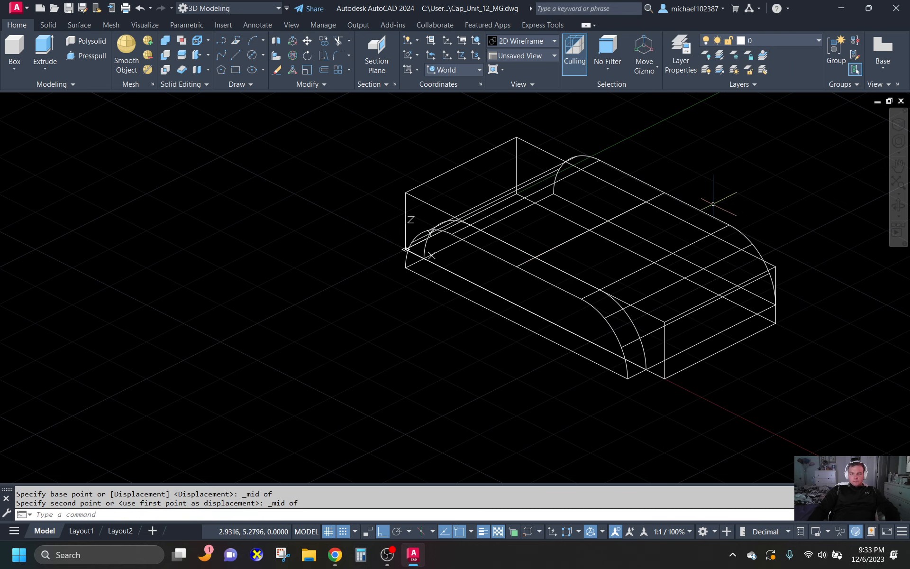
# - Erase the construction centre lines across the tops of the two solids
pyautogui.moveTo(735, 172)
pyautogui.keyDown('shift'); pyautogui.mouseDown(button='middle')
pyautogui.moveTo(736, 187)
pyautogui.moveTo(676, 280)
pyautogui.moveTo(640, 278)
pyautogui.moveTo(591, 219)
pyautogui.moveTo(576, 179)
pyautogui.moveTo(587, 236)
pyautogui.moveTo(650, 289)
pyautogui.moveTo(677, 293)
pyautogui.moveTo(733, 191)
pyautogui.mouseUp(button='middle'); pyautogui.keyUp('shift')
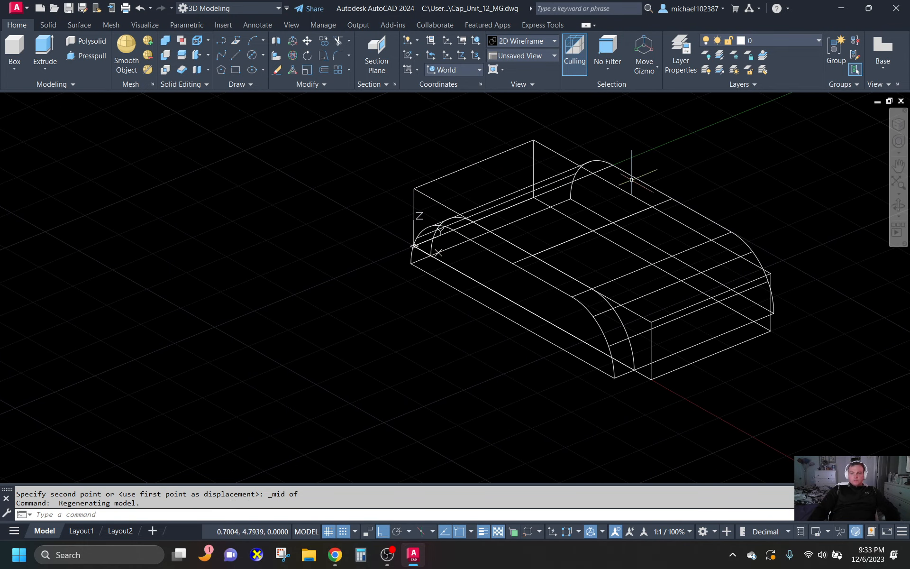
pyautogui.moveTo(689, 159); pyautogui.dragTo(593, 186, button='middle')
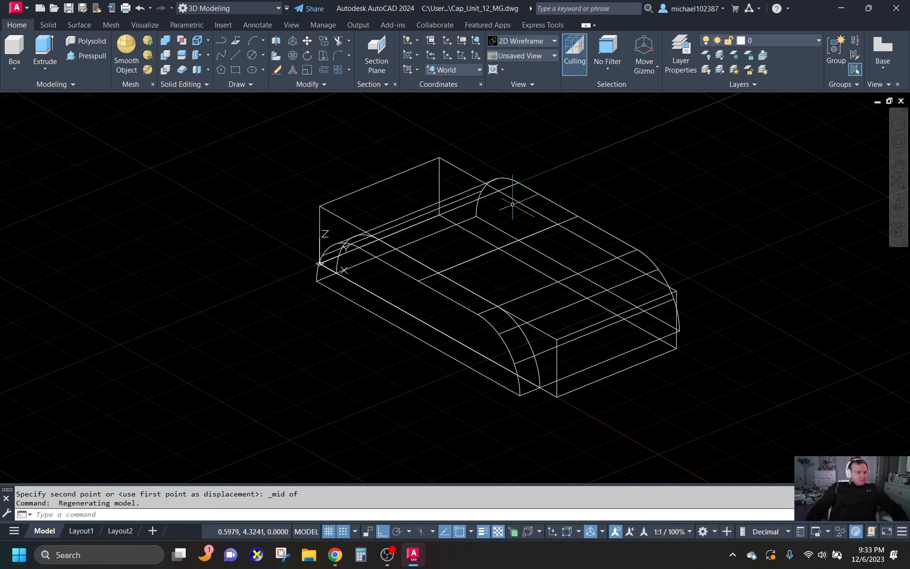
pyautogui.press('Escape')
pyautogui.click(493, 246)
pyautogui.press('Delete')
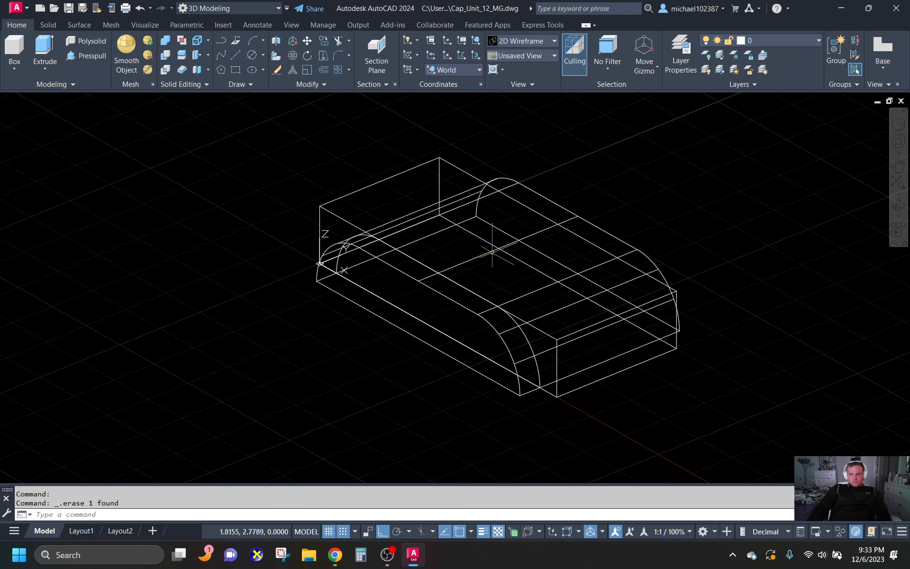
# - Union the arched solid and the box into a single solid
pyautogui.click(167, 35)
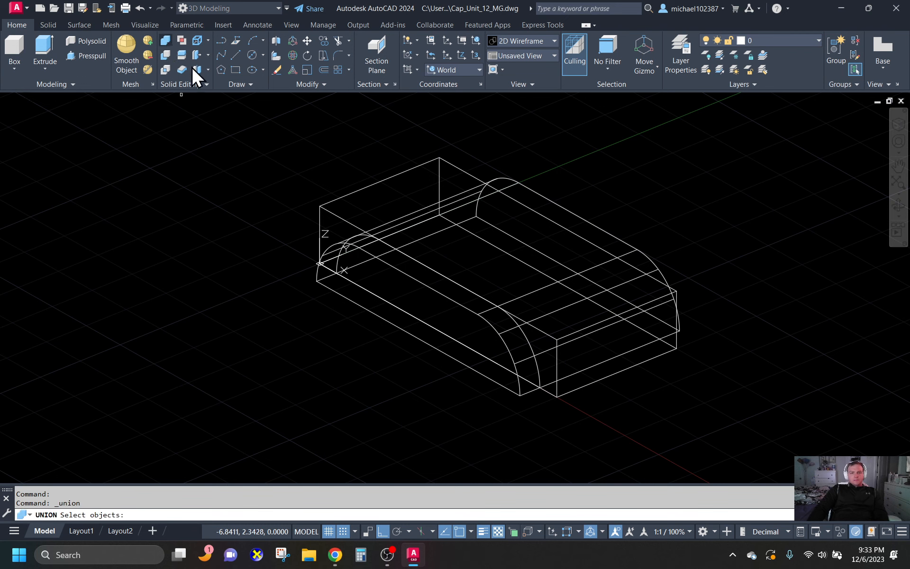
pyautogui.click(340, 296)
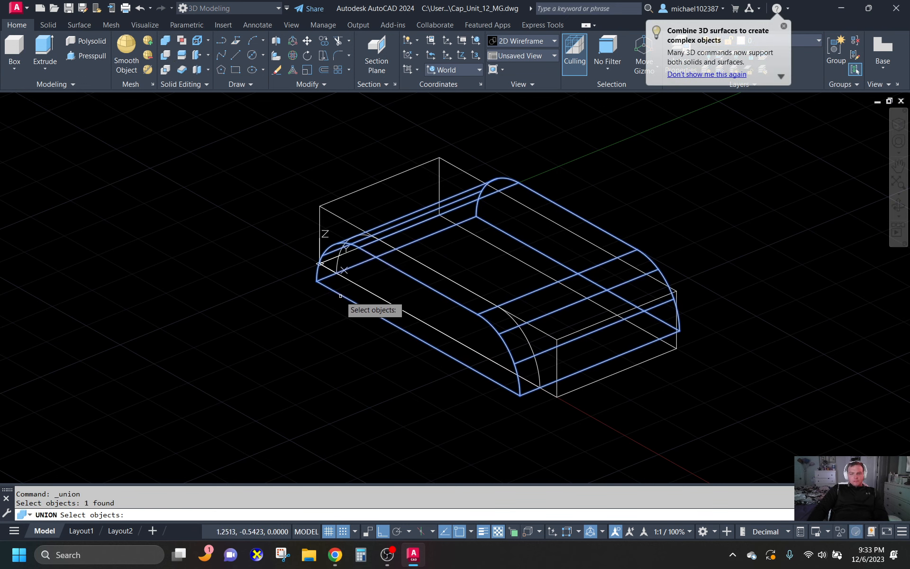
pyautogui.click(322, 211)
pyautogui.press('Return')
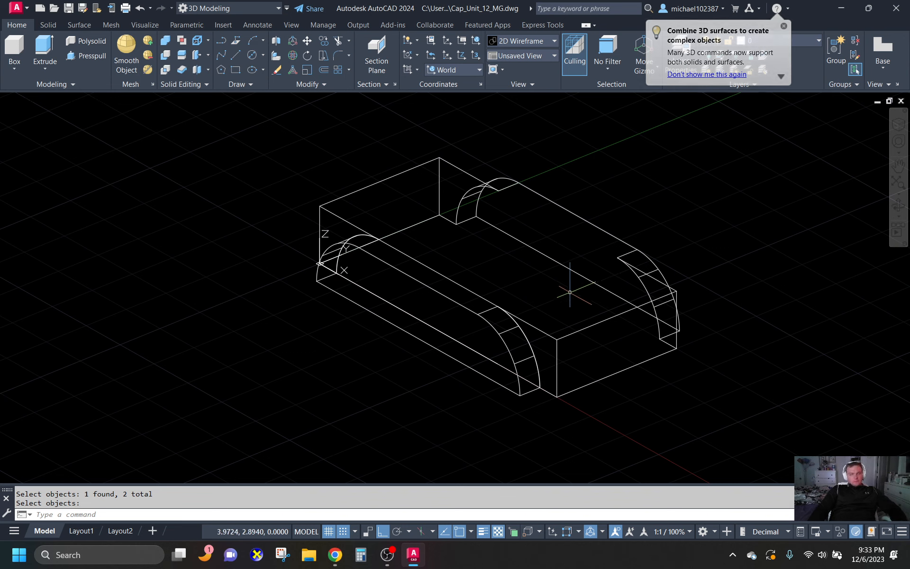
# - Set the viewpoint to 315° from the X axis and 30° from the XY plane, absolute to WCS
pyautogui.write('VP')
pyautogui.press('Return')
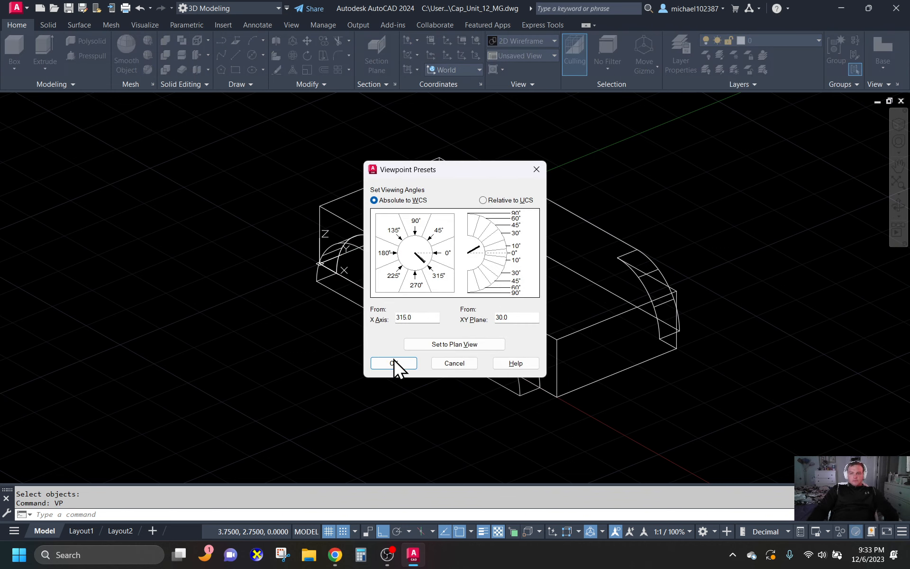
pyautogui.click(394, 361)
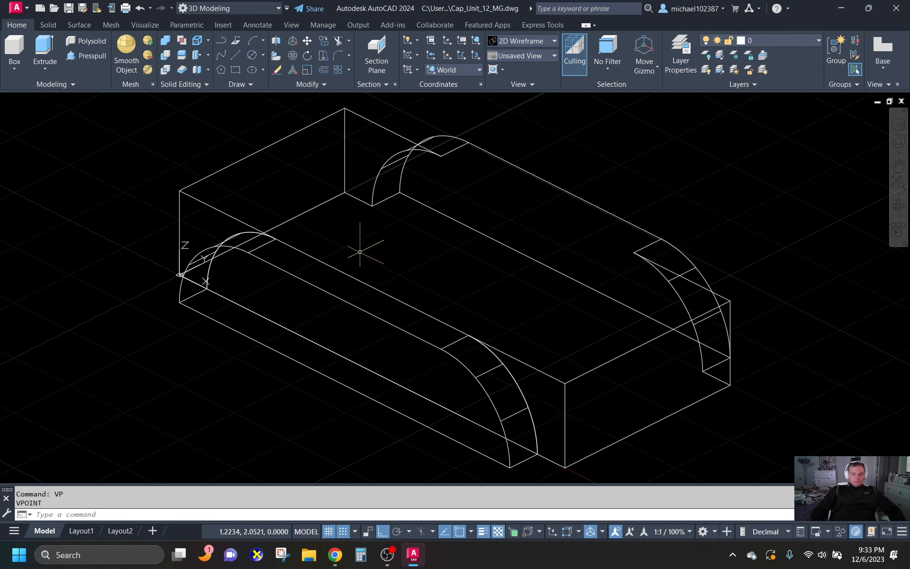
pyautogui.write('ucs')
pyautogui.press('Return')
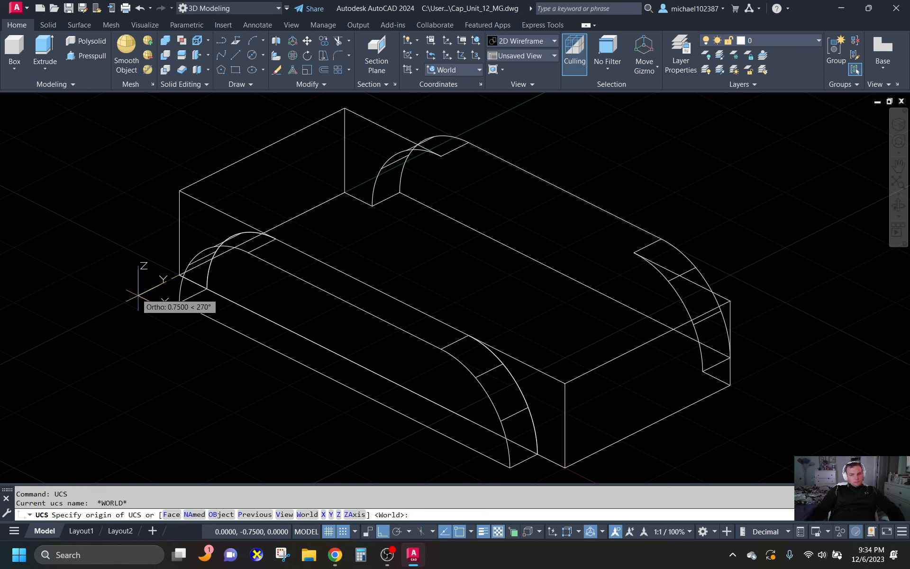
pyautogui.press('Return')
pyautogui.write('x')
pyautogui.press('Return')
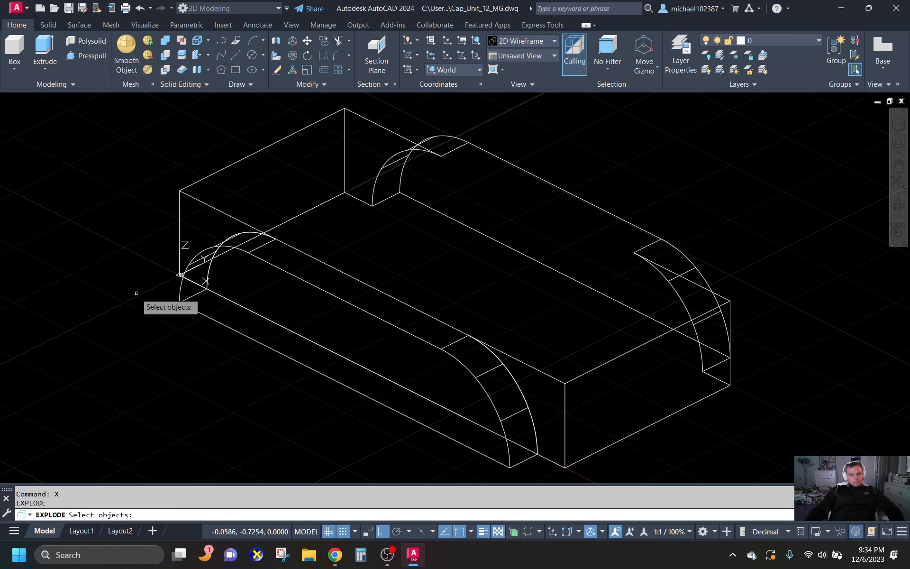
pyautogui.press('Escape')
pyautogui.press('Escape')
# - Rotate the UCS 90° about its X axis so the XY plane stands parallel to the model's front face
pyautogui.write('ucs')
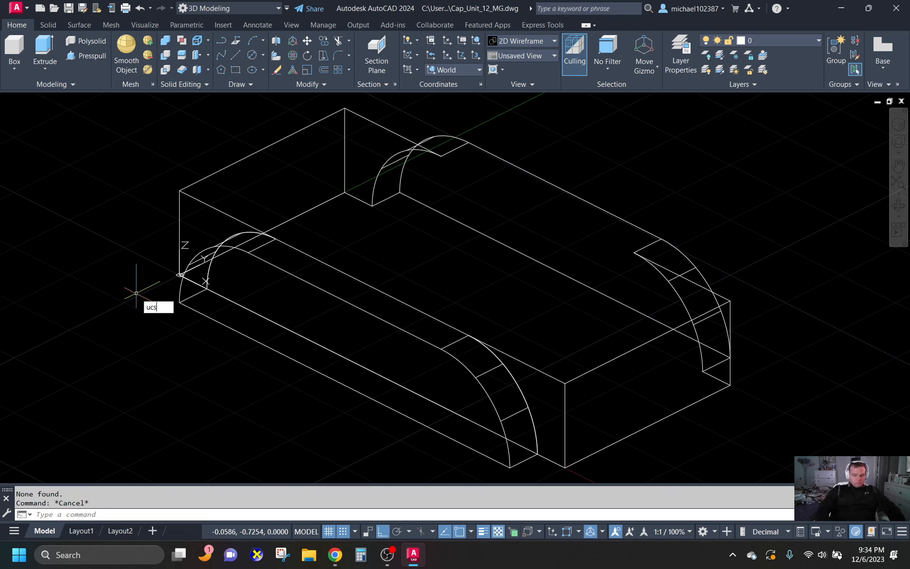
pyautogui.press('Return')
pyautogui.write('z')
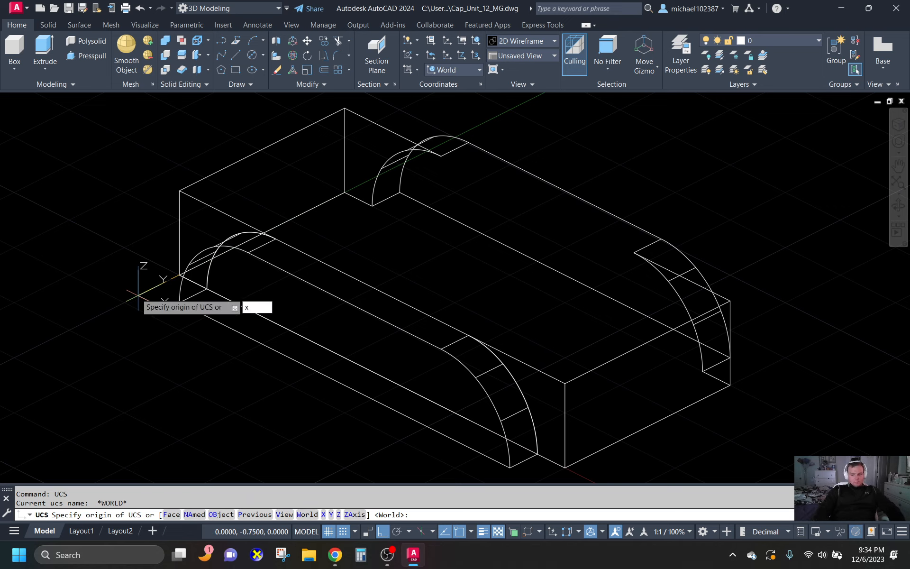
pyautogui.press('Return')
pyautogui.scroll(-2, 154, 439)
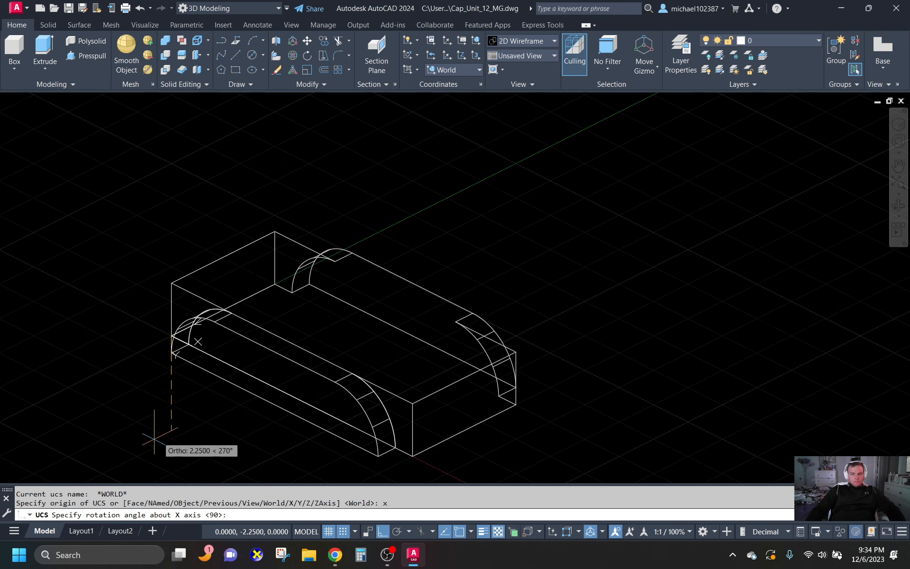
pyautogui.click(172, 209)
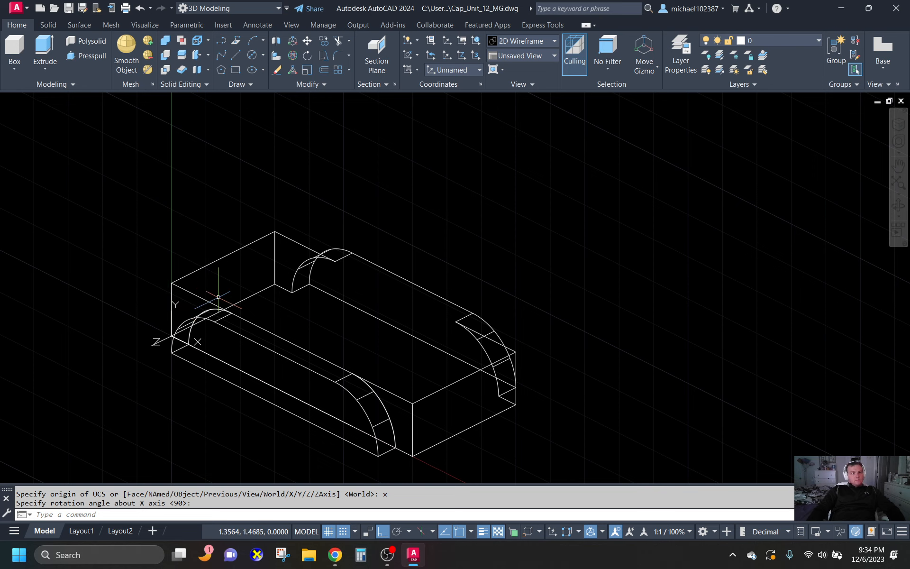
pyautogui.scroll(2, 199, 386)
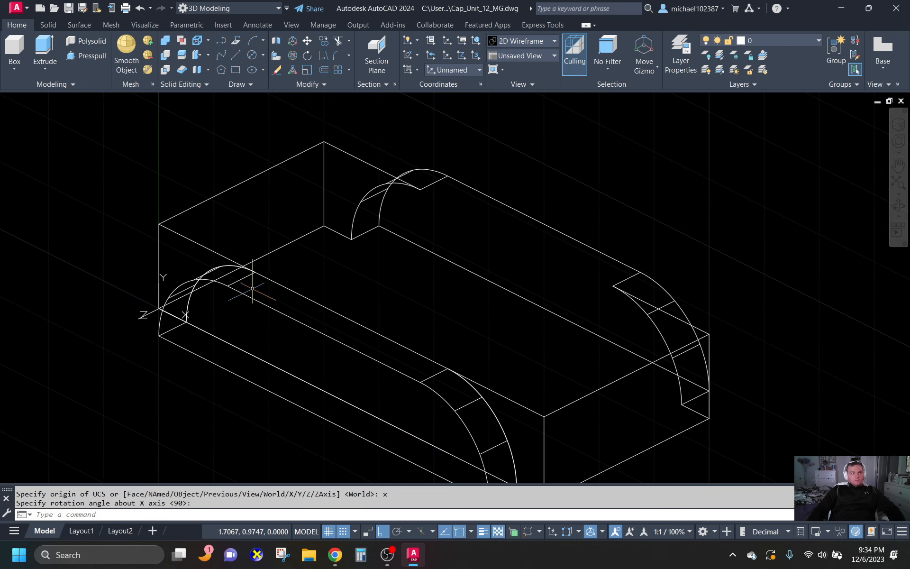
pyautogui.click(255, 53)
pyautogui.click(266, 74)
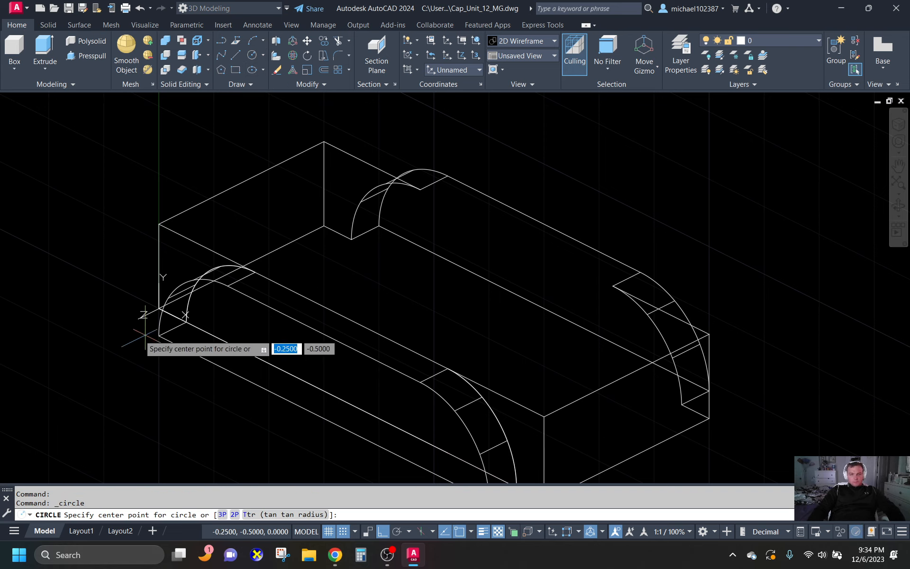
pyautogui.press('Escape')
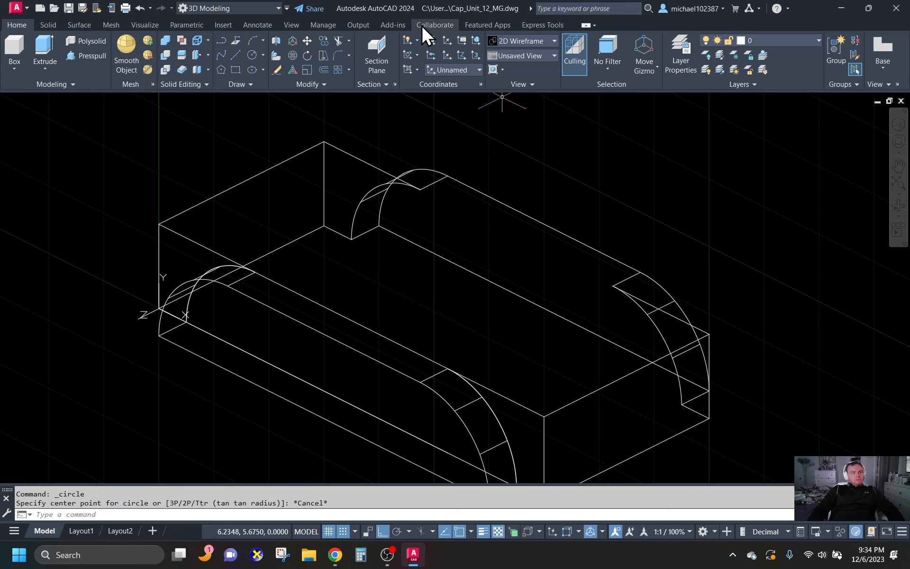
pyautogui.press('Escape')
pyautogui.press('Escape')
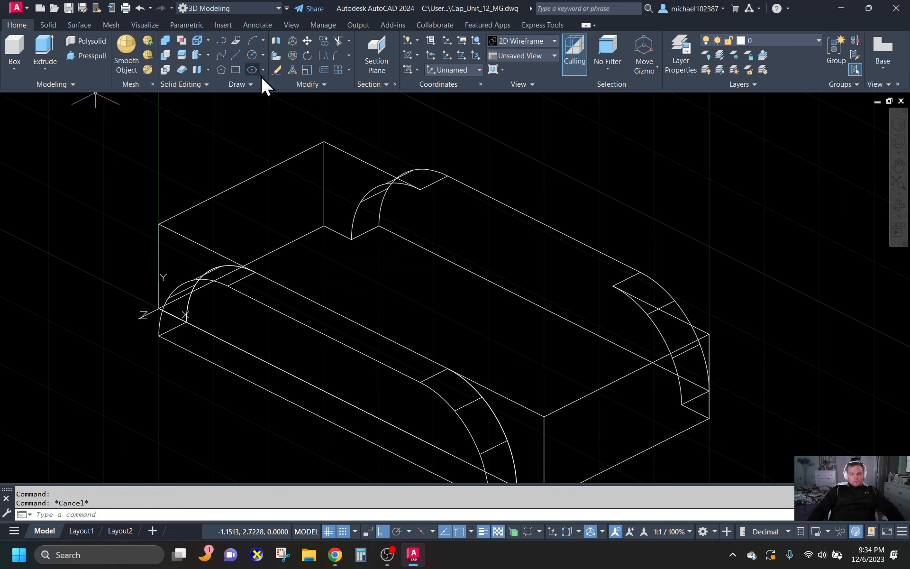
# - Draw two circles of radius 1.25 on the arched portion's front face, centred on the centres of its two end arcs
pyautogui.click(252, 55)
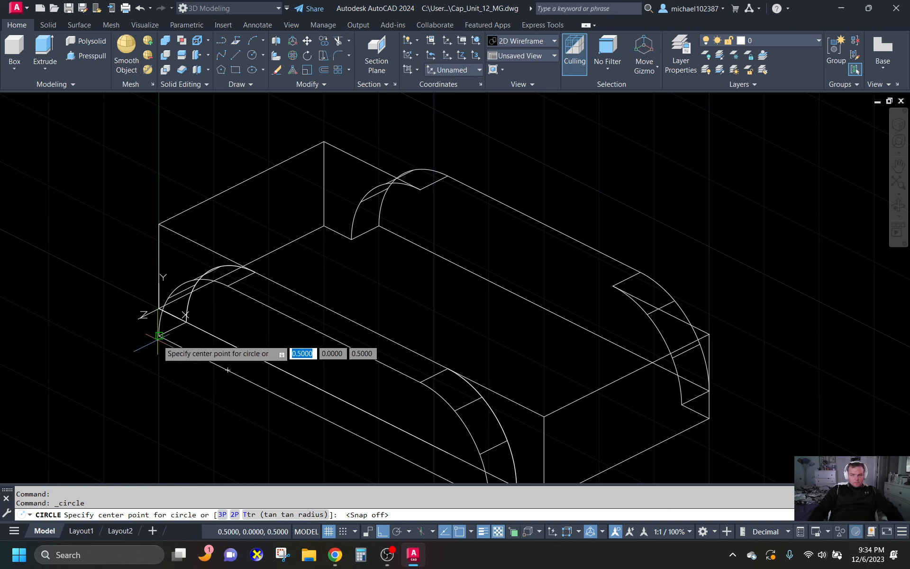
pyautogui.click(229, 370)
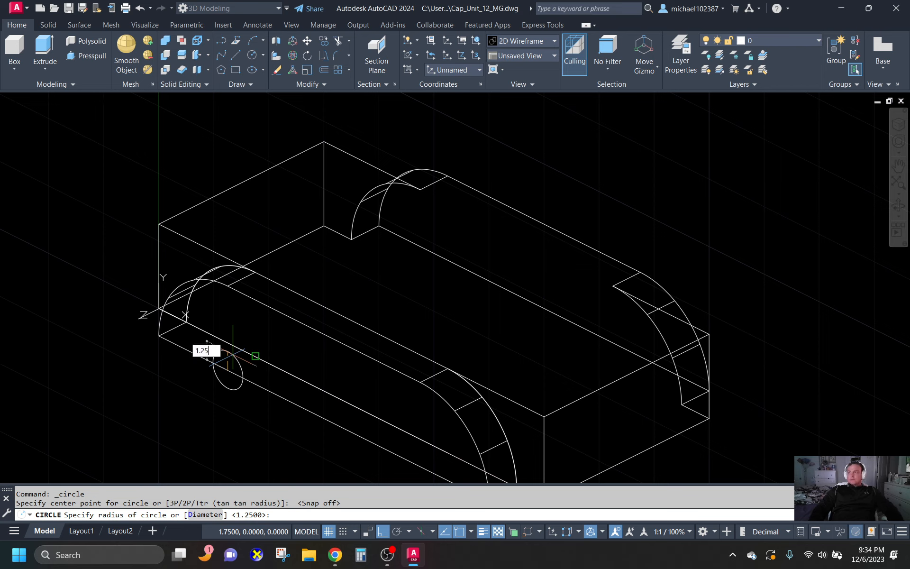
pyautogui.press('Return')
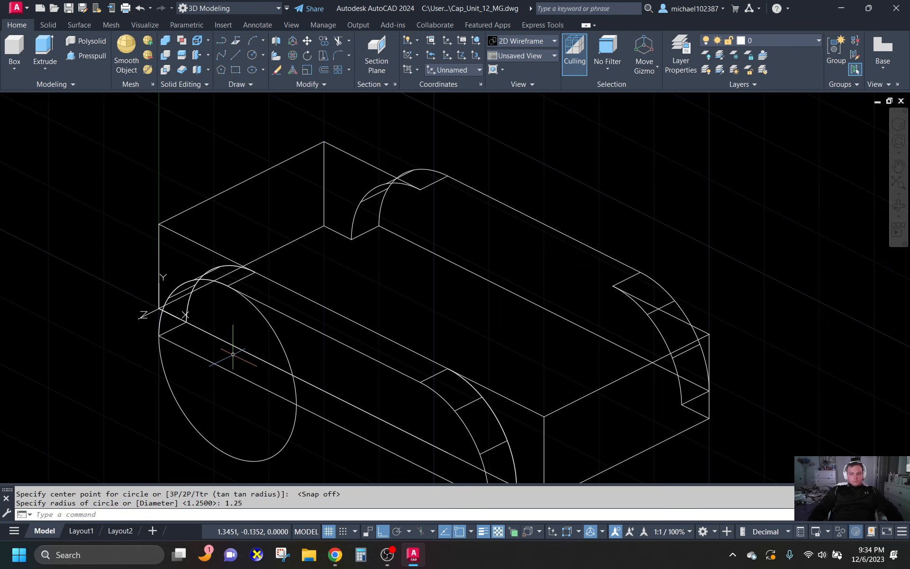
pyautogui.click(255, 61)
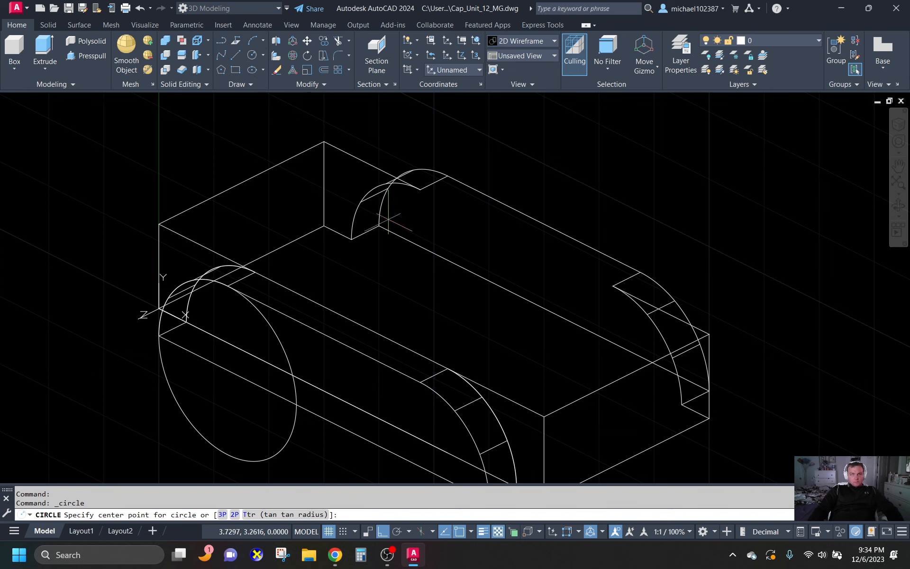
pyautogui.scroll(-1, 455, 422)
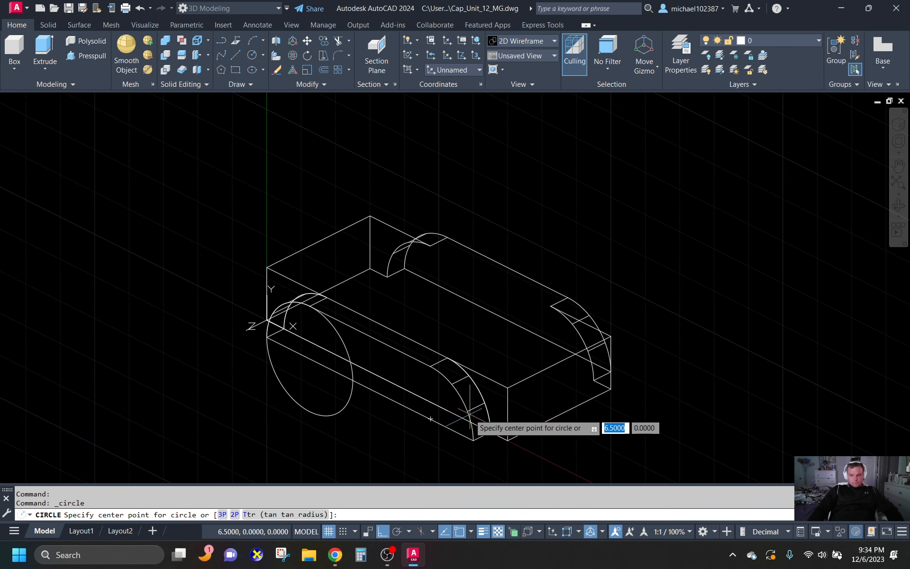
pyautogui.click(431, 419)
pyautogui.click(473, 441)
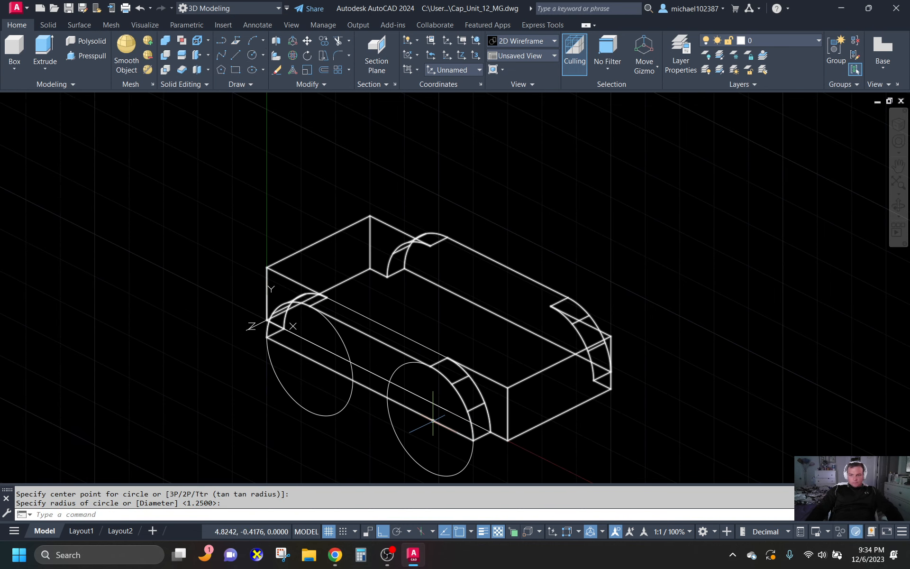
# - Extrude both circles backward through the combined solid to well beyond its rear face
pyautogui.click(44, 47)
pyautogui.click(370, 398)
pyautogui.click(343, 406)
pyautogui.click(390, 426)
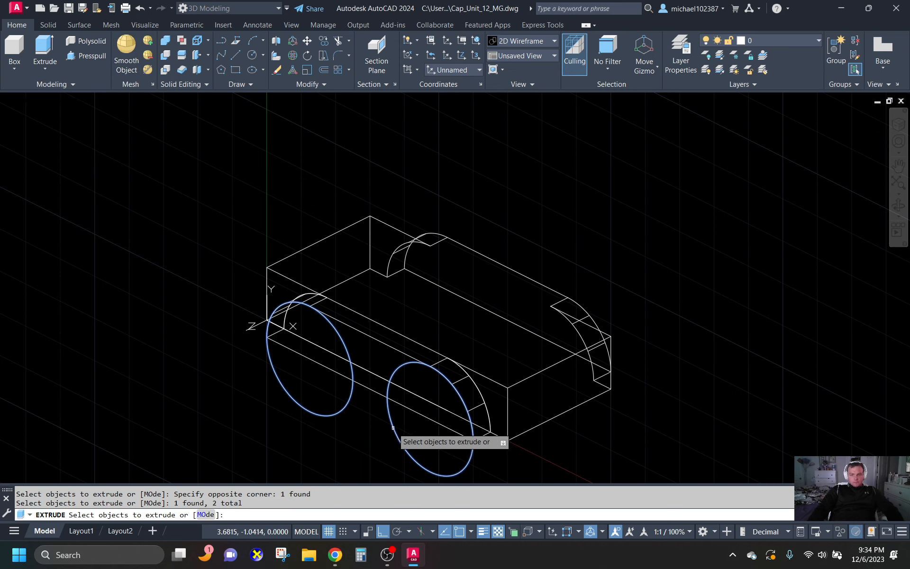
pyautogui.press('Return')
pyautogui.click(661, 299)
pyautogui.press('Escape')
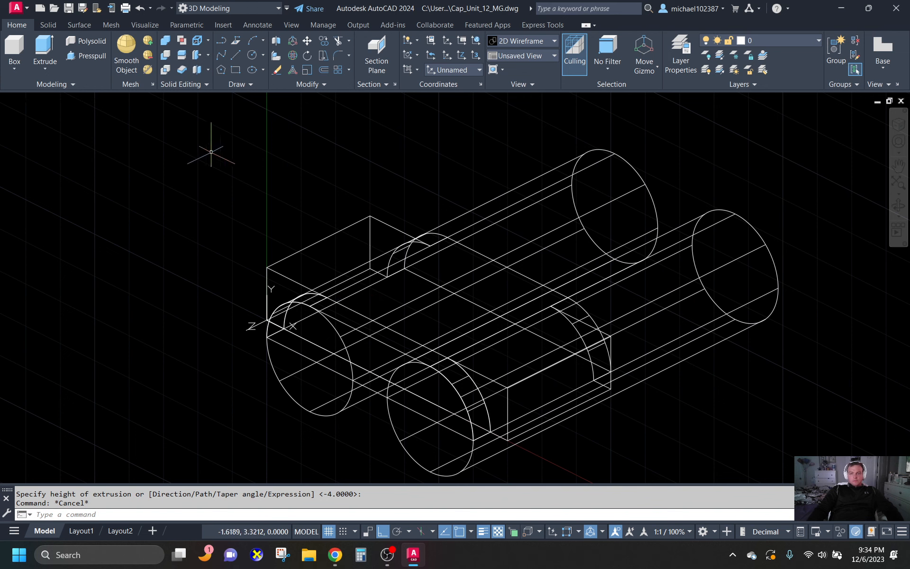
# - Subtract the two extruded cylinders from the combined solid
pyautogui.click(166, 55)
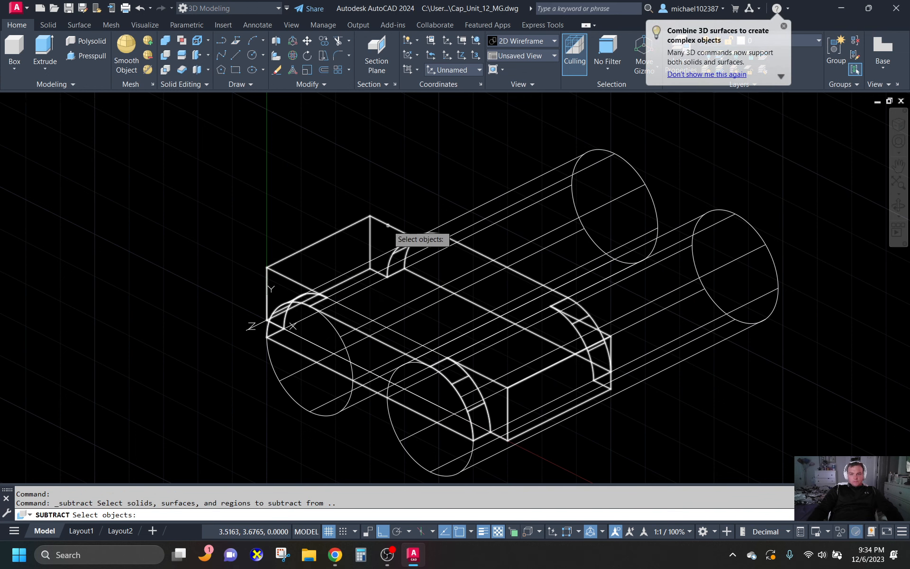
pyautogui.click(390, 228)
pyautogui.press('Return')
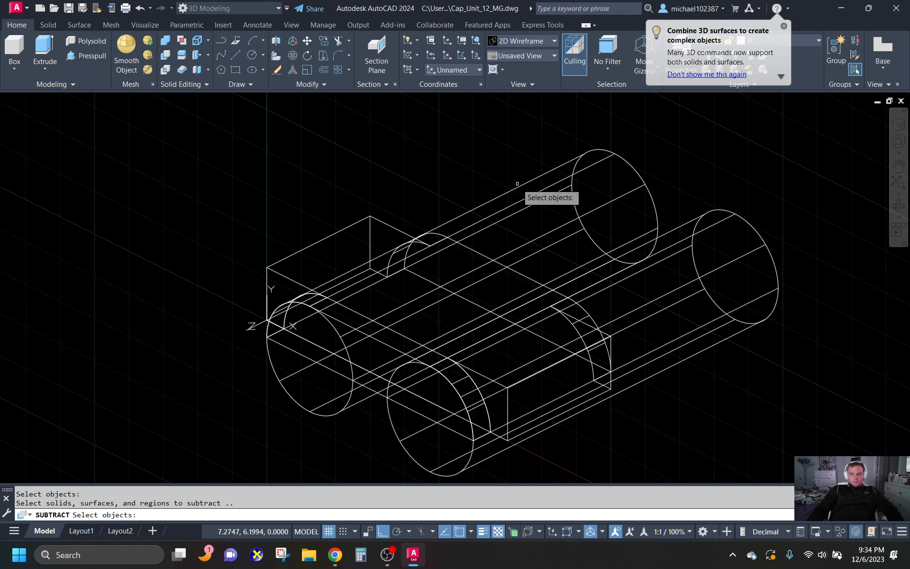
pyautogui.click(517, 203)
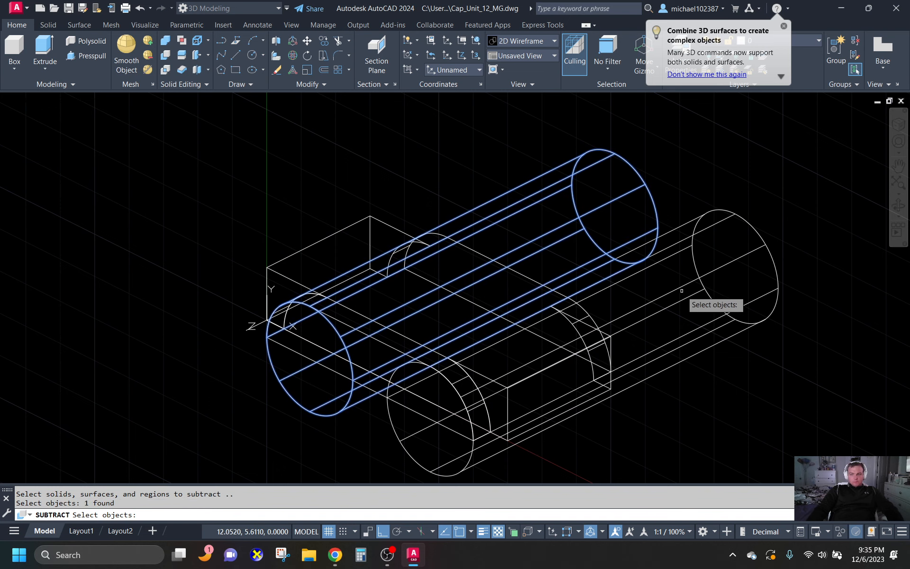
pyautogui.click(676, 292)
pyautogui.press('Return')
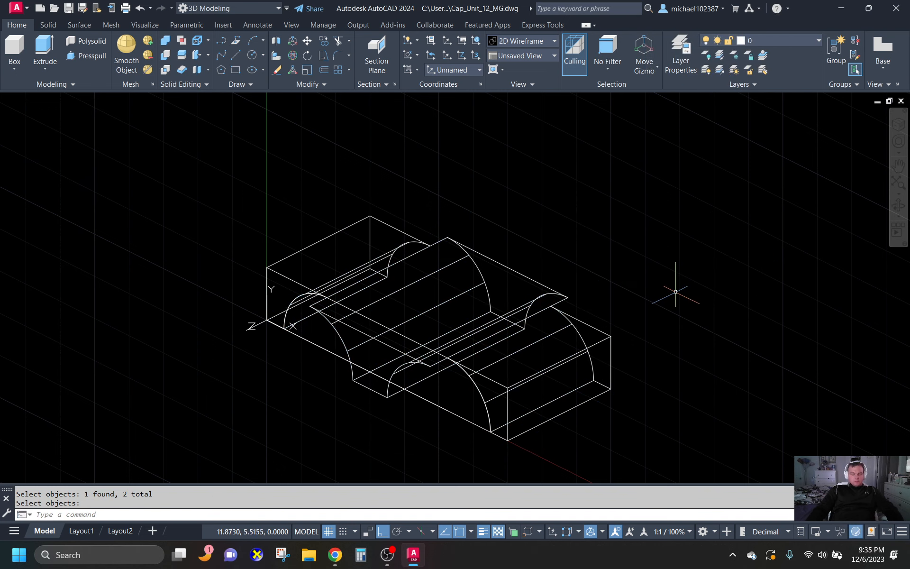
# - Examine the arched cutouts in the solid from several angles
pyautogui.keyDown('shift'); pyautogui.moveTo(667, 304); pyautogui.dragTo(640, 458, button='middle'); pyautogui.keyUp('shift')
pyautogui.moveTo(591, 414); pyautogui.dragTo(688, 488)
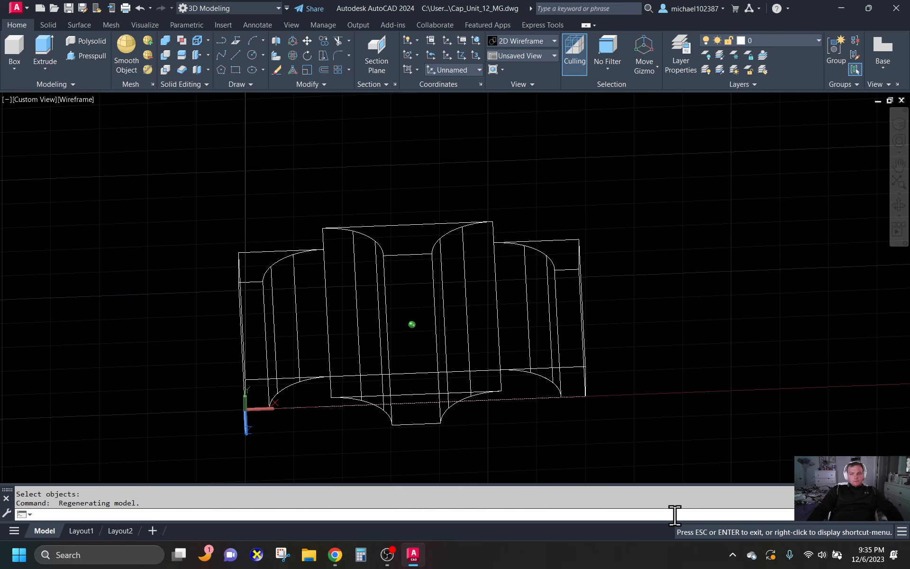
pyautogui.press('Escape')
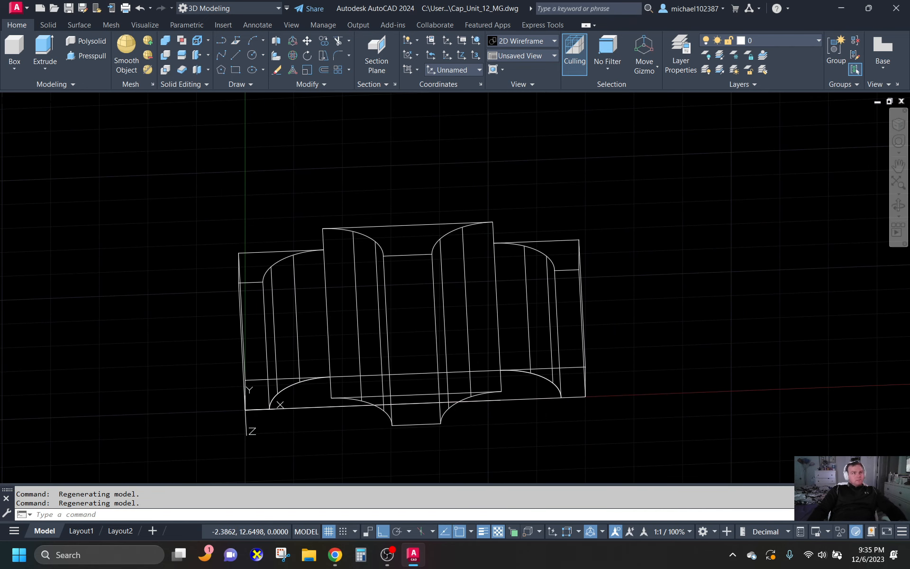
pyautogui.click(700, 239)
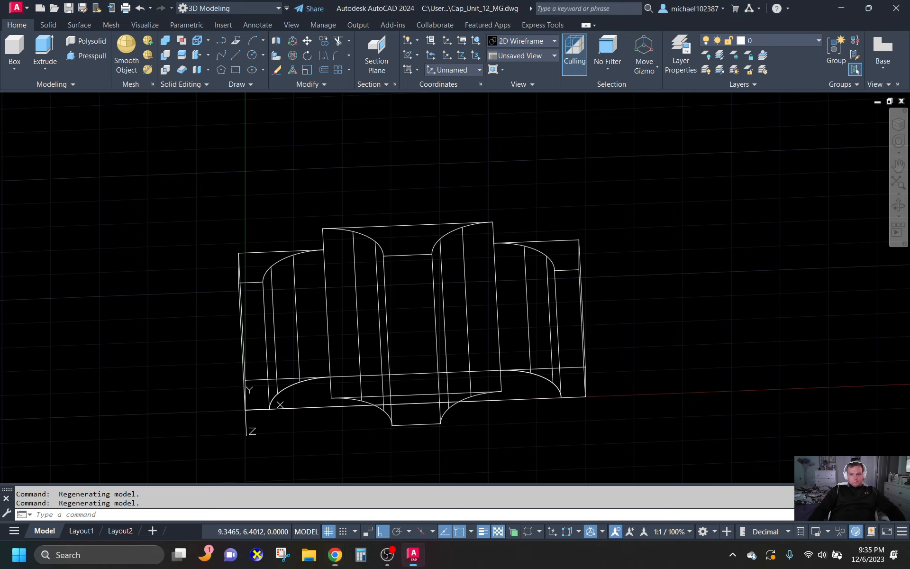
pyautogui.click(630, 147)
pyautogui.click(583, 192)
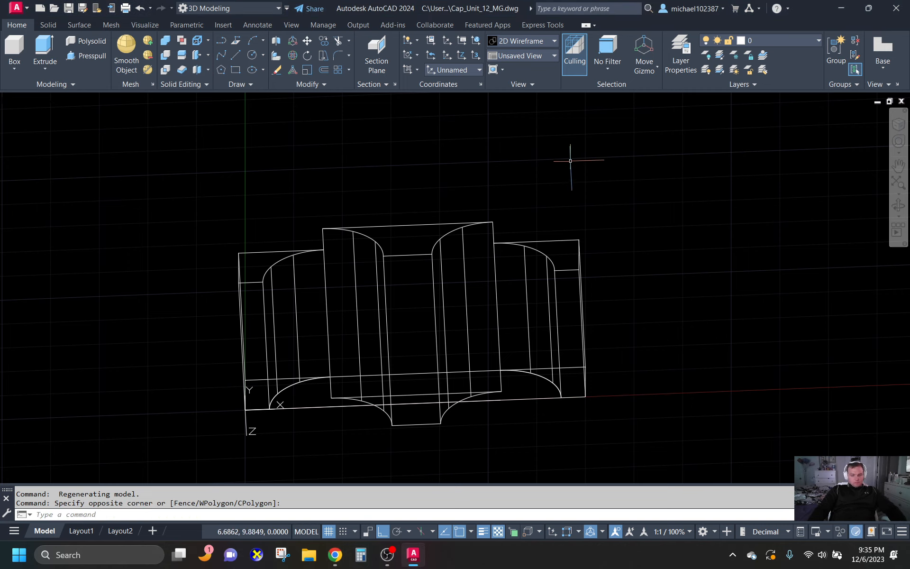
pyautogui.keyDown('shift'); pyautogui.moveTo(570, 162); pyautogui.dragTo(525, 152, button='middle'); pyautogui.keyUp('shift')
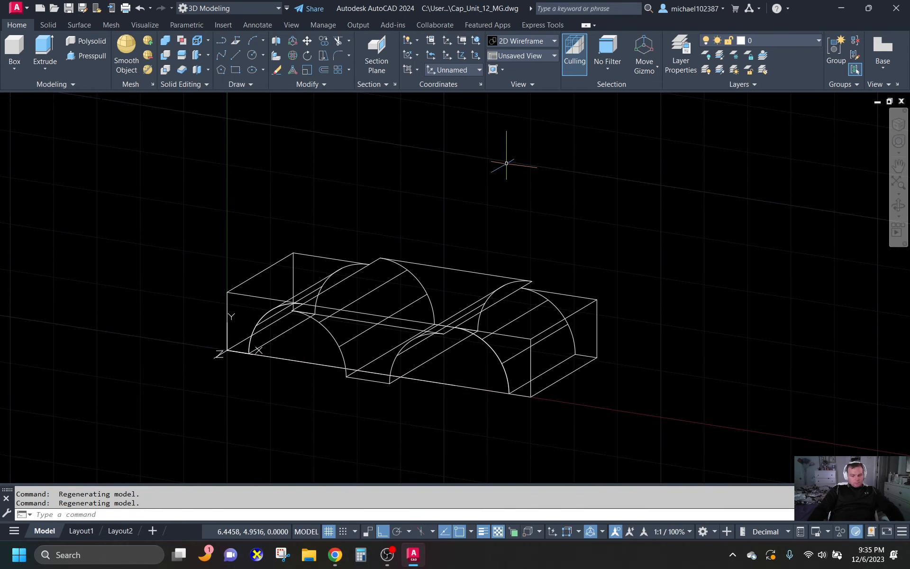
# - Undo the view changes, the cylinder subtraction, the extrusion and both circles
pyautogui.hotkey('ctrl', 'z')
pyautogui.hotkey('ctrl', 'z')
pyautogui.hotkey('ctrl', 'z')
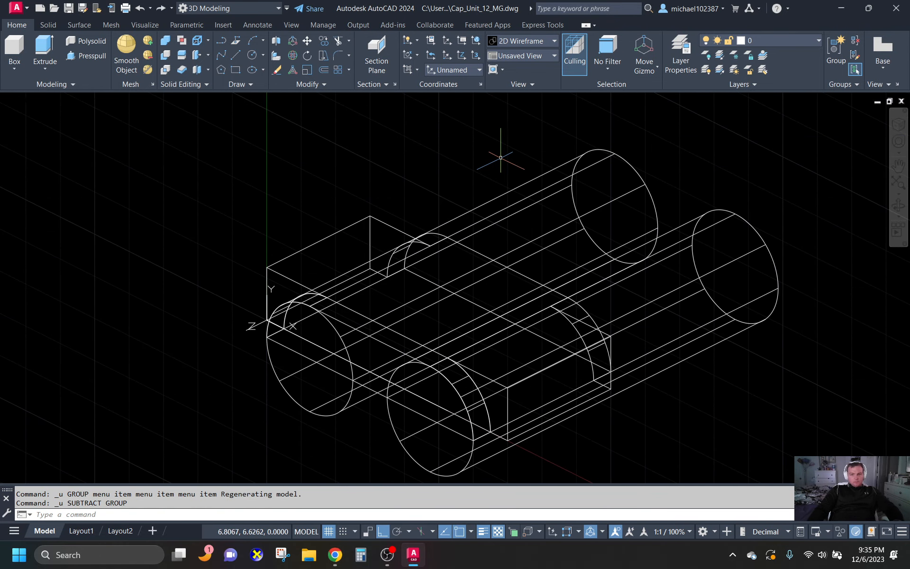
pyautogui.hotkey('ctrl', 'z')
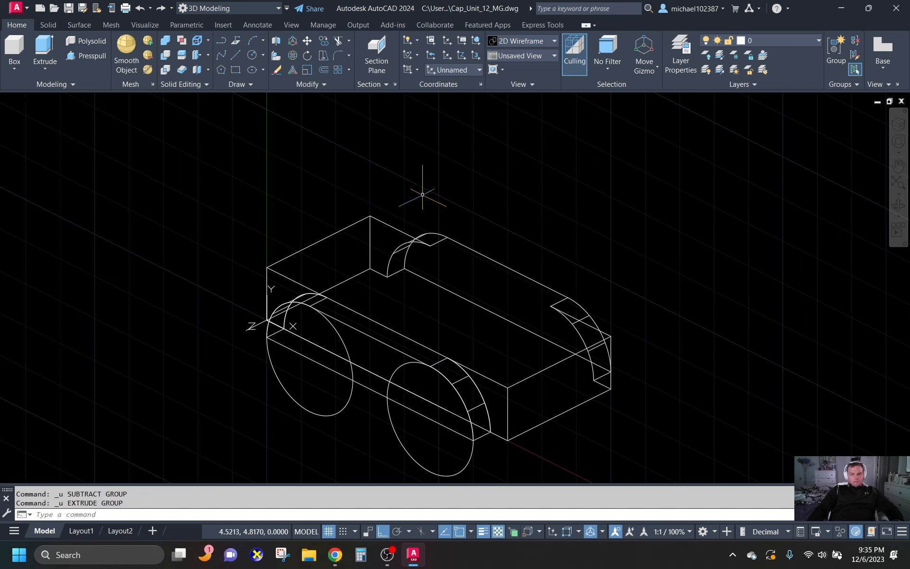
pyautogui.hotkey('ctrl', 'z')
pyautogui.hotkey('ctrl', 'z')
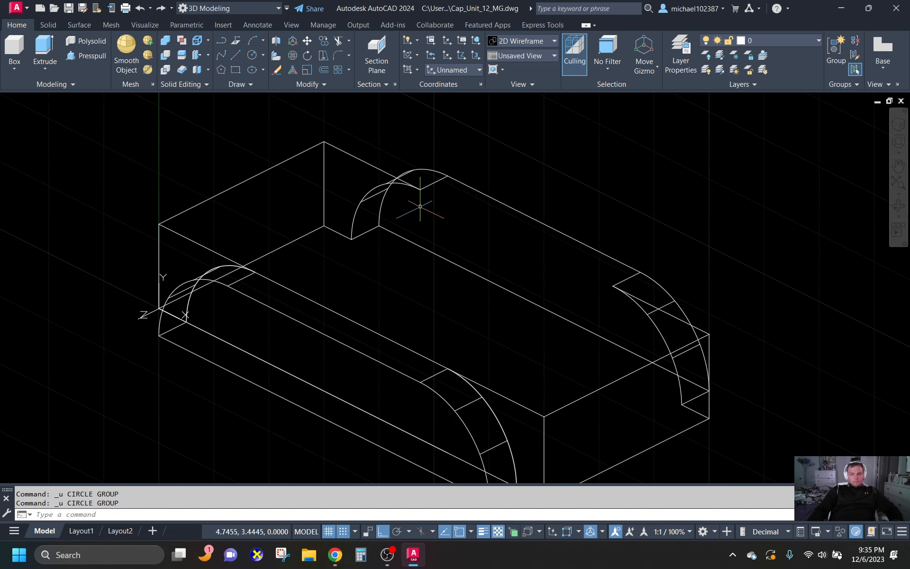
# - Draw a circle of radius 0.75 centred on the arched solid's lower front edge, near its left end
pyautogui.keyDown('shift'); pyautogui.moveTo(429, 226); pyautogui.dragTo(471, 204, button='middle'); pyautogui.keyUp('shift')
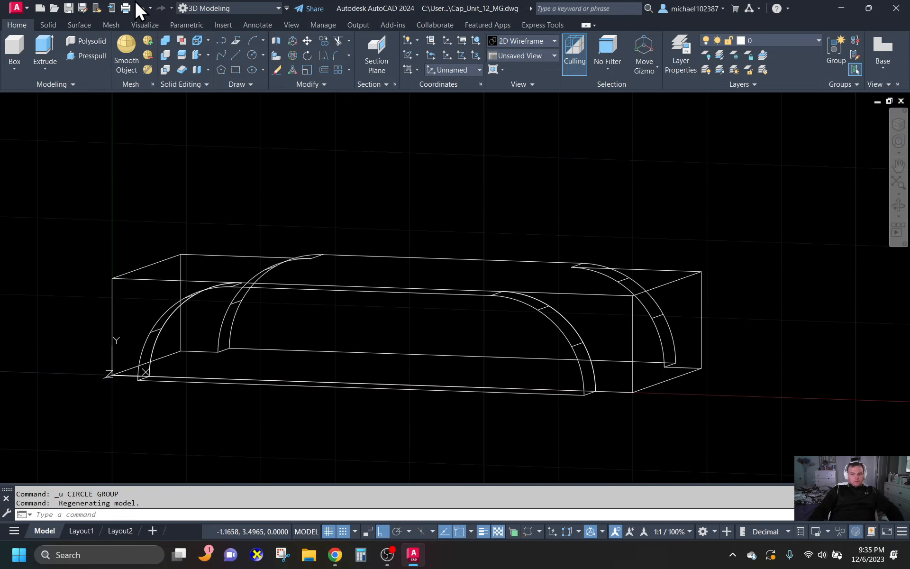
pyautogui.click(255, 53)
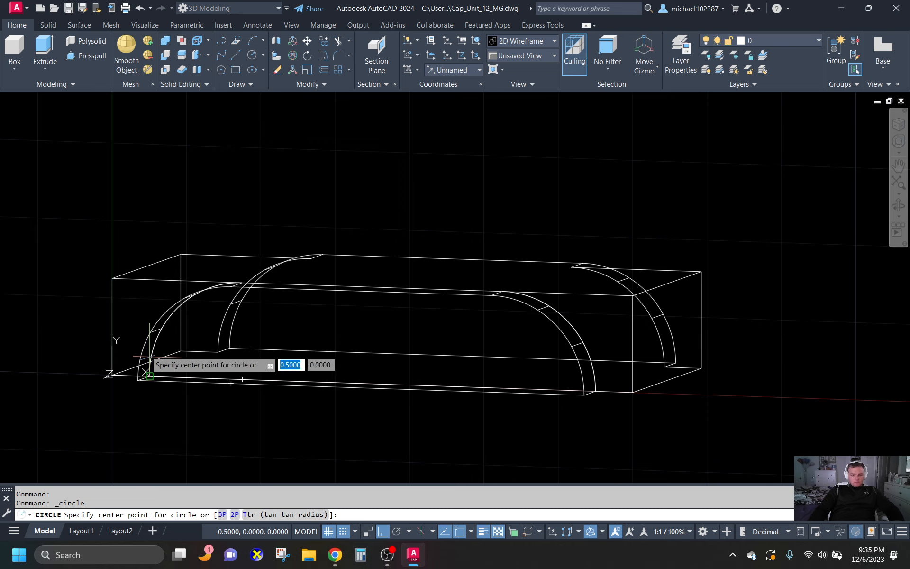
pyautogui.keyDown('shift'); pyautogui.moveTo(224, 398); pyautogui.dragTo(239, 380, button='middle'); pyautogui.keyUp('shift')
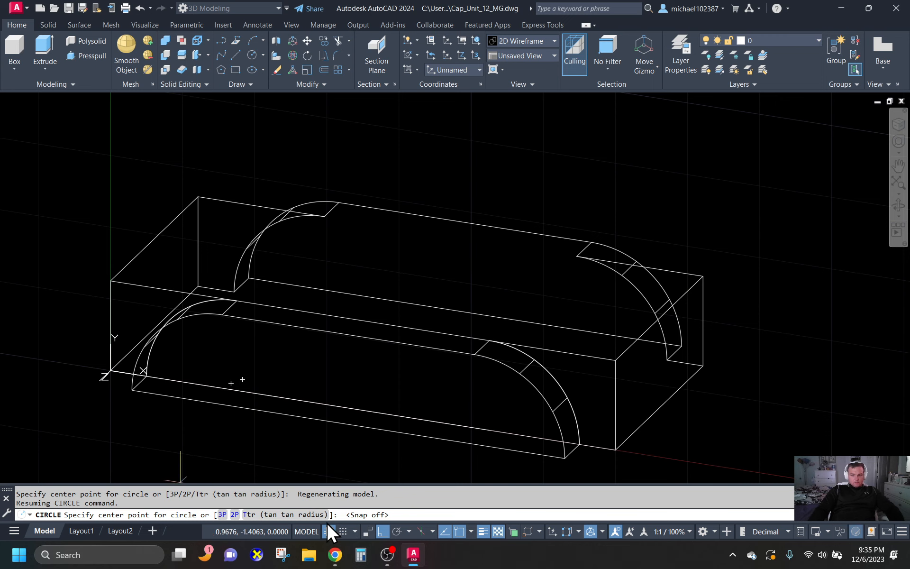
pyautogui.keyDown('shift'); pyautogui.moveTo(189, 384); pyautogui.dragTo(247, 390, button='middle'); pyautogui.keyUp('shift')
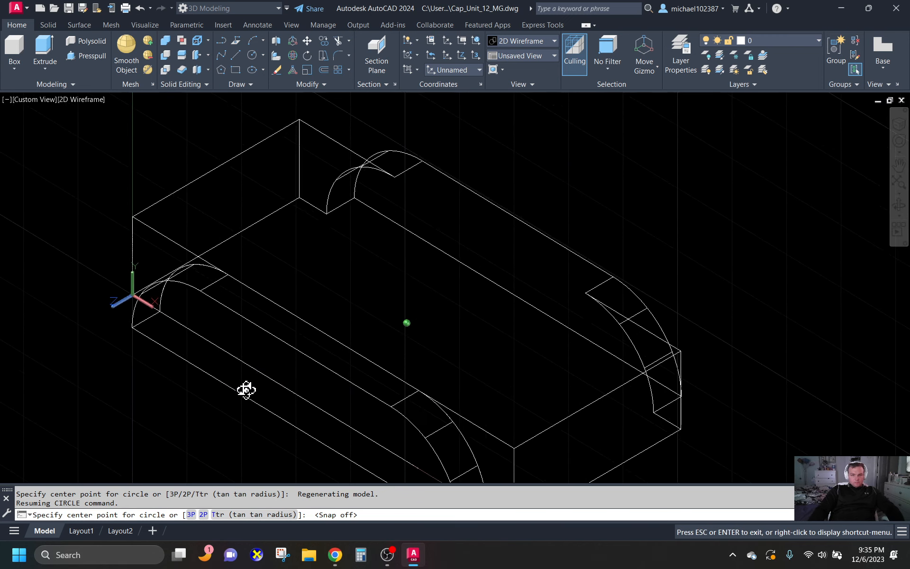
pyautogui.click(199, 371)
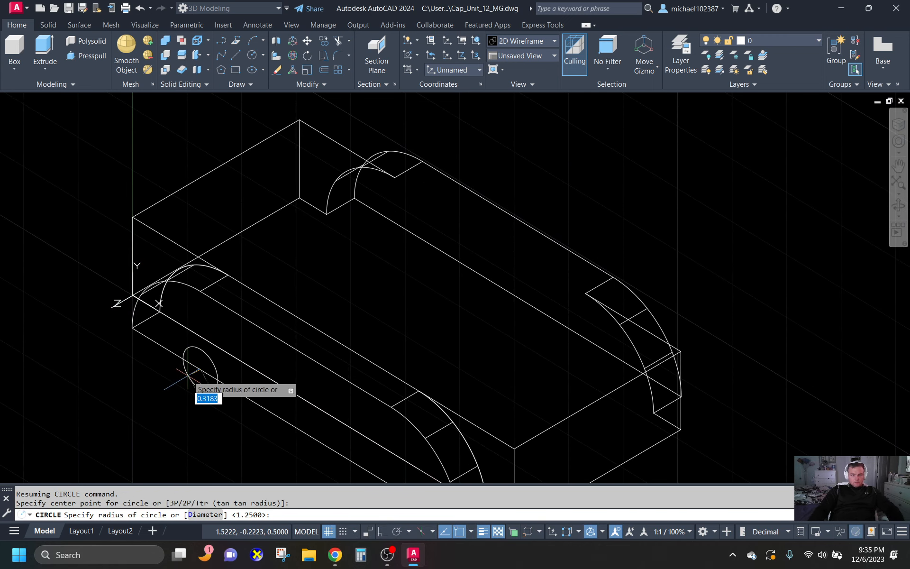
pyautogui.press('Return')
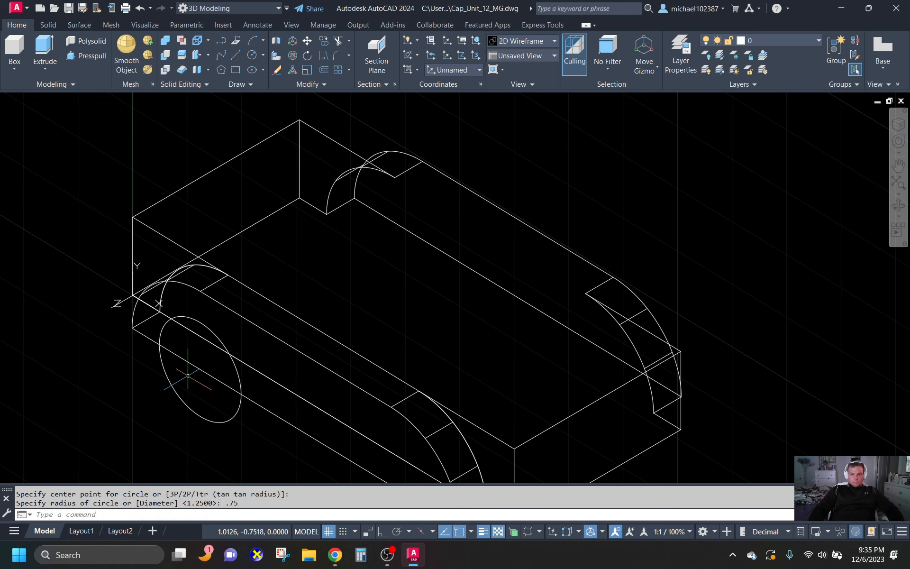
# - Draw a second circle of radius 0.75 centred on the same lower front edge, near its right end
pyautogui.click(252, 54)
pyautogui.scroll(-2, 179, 114)
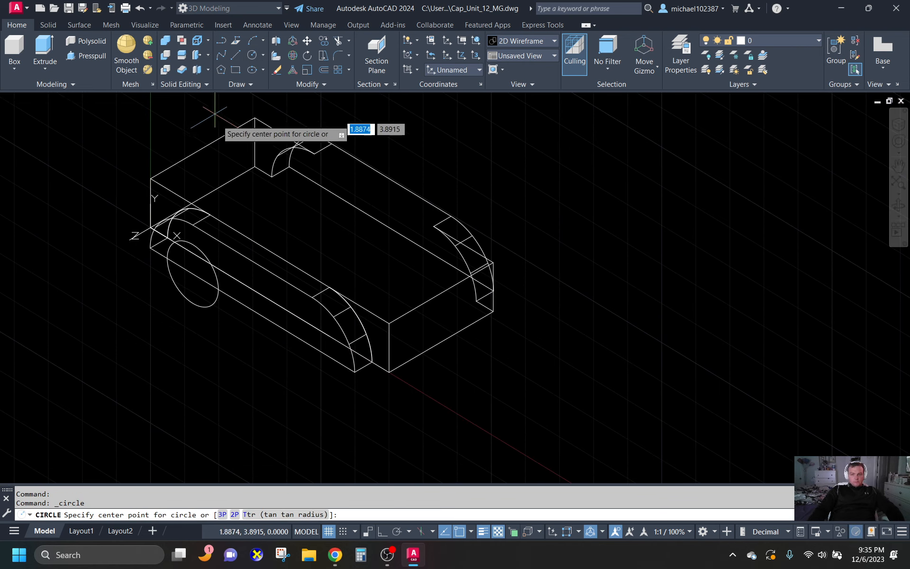
pyautogui.scroll(2, 386, 367)
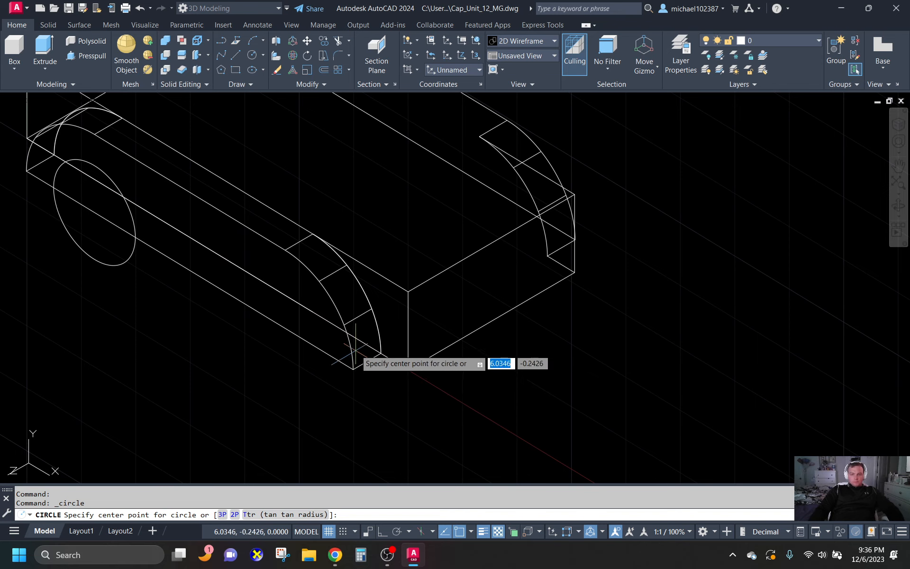
pyautogui.click(286, 328)
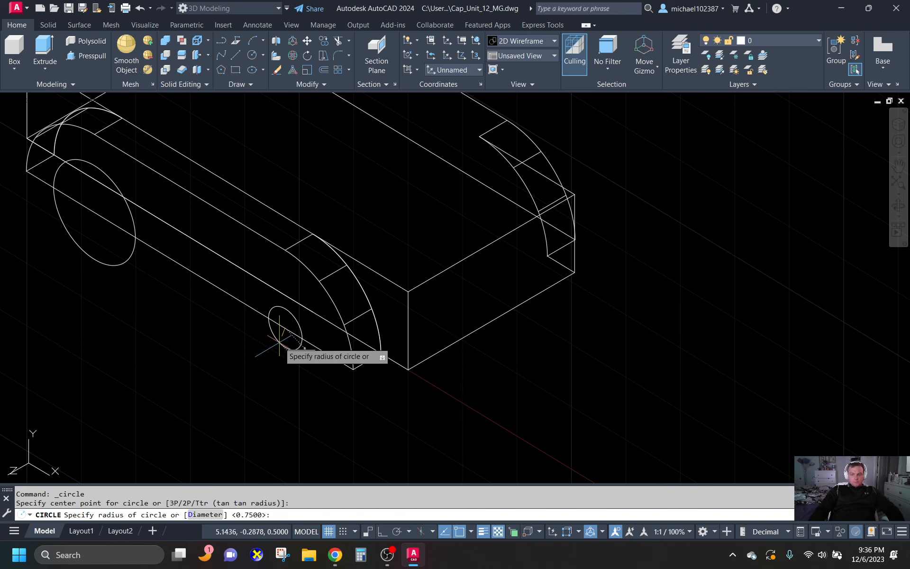
pyautogui.press('Return')
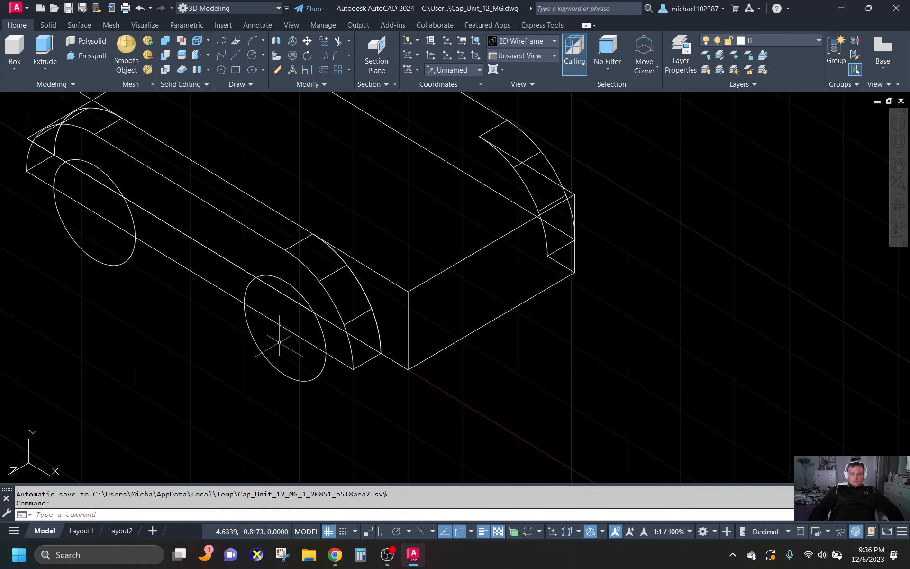
# - Extrude both 0.75-radius circles backward through the combined solid to beyond its rear face
pyautogui.keyDown('shift'); pyautogui.moveTo(284, 341); pyautogui.dragTo(541, 354, button='middle'); pyautogui.keyUp('shift')
pyautogui.scroll(2, 541, 354)
pyautogui.click(47, 41)
pyautogui.scroll(-3, 593, 353)
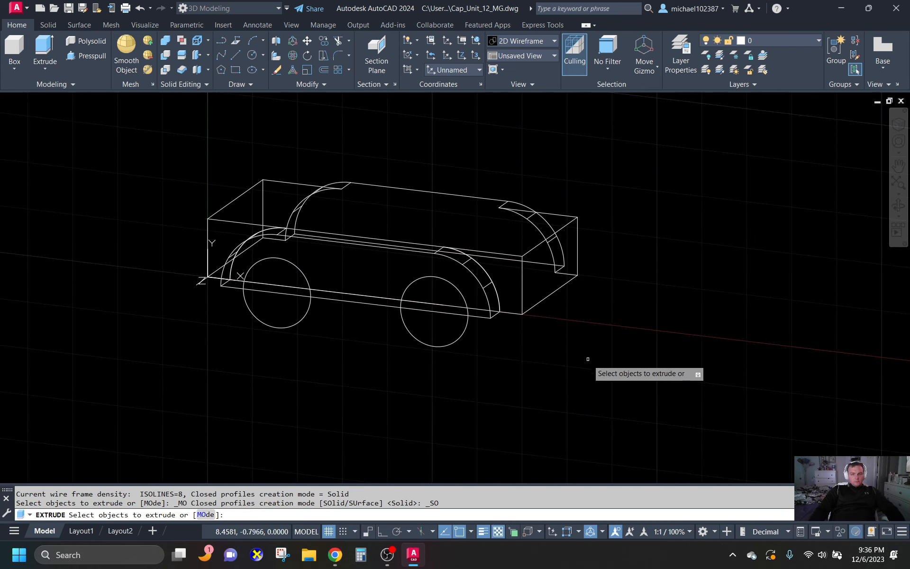
pyautogui.click(306, 311)
pyautogui.click(411, 330)
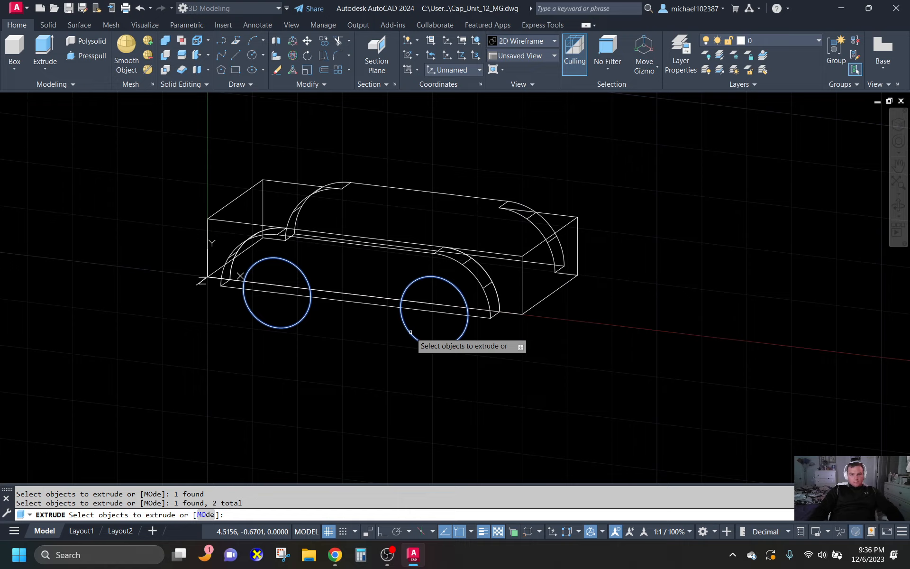
pyautogui.press('Return')
pyautogui.keyDown('shift'); pyautogui.moveTo(577, 275); pyautogui.dragTo(681, 273, button='middle'); pyautogui.keyUp('shift')
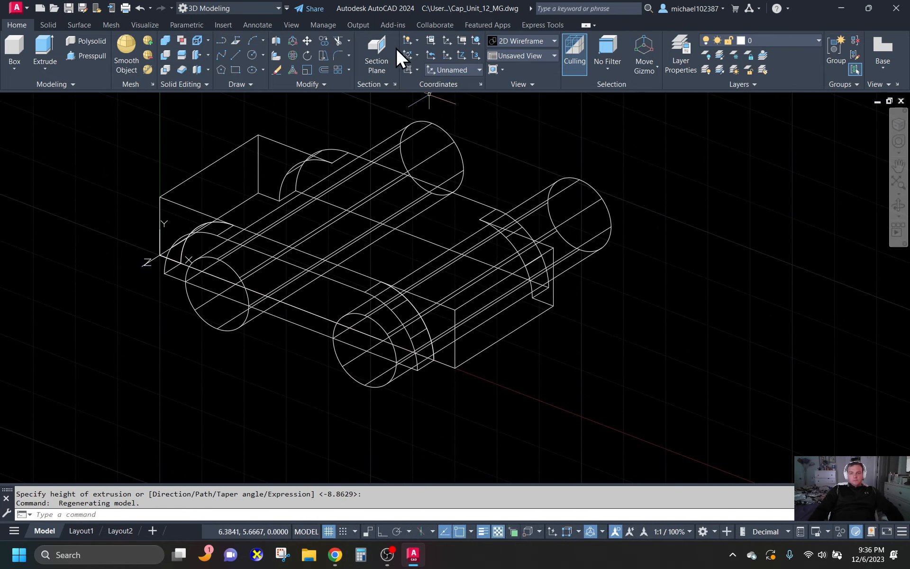
# - Subtract the two long cylinders from the combined solid to cut the wheel-arch openings
pyautogui.click(165, 55)
pyautogui.click(284, 145)
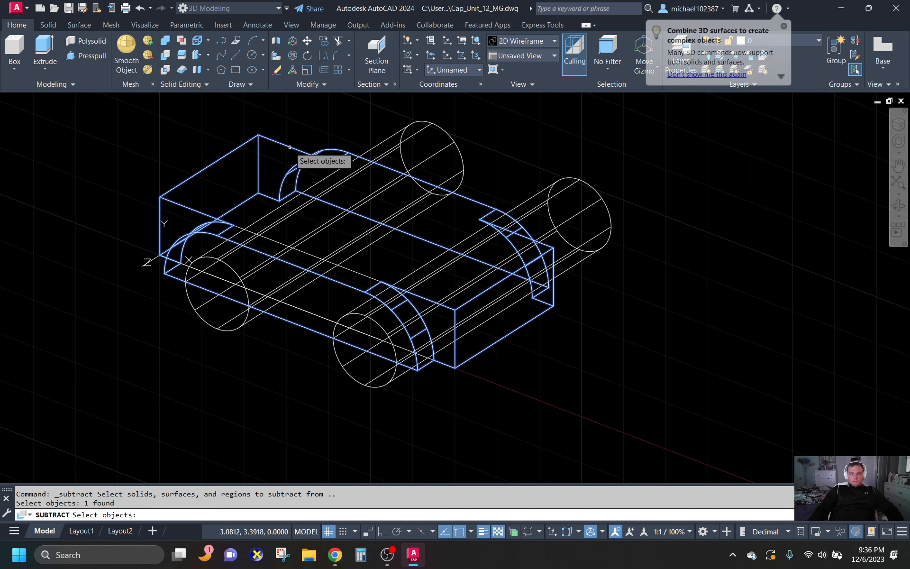
pyautogui.press('Return')
pyautogui.click(408, 152)
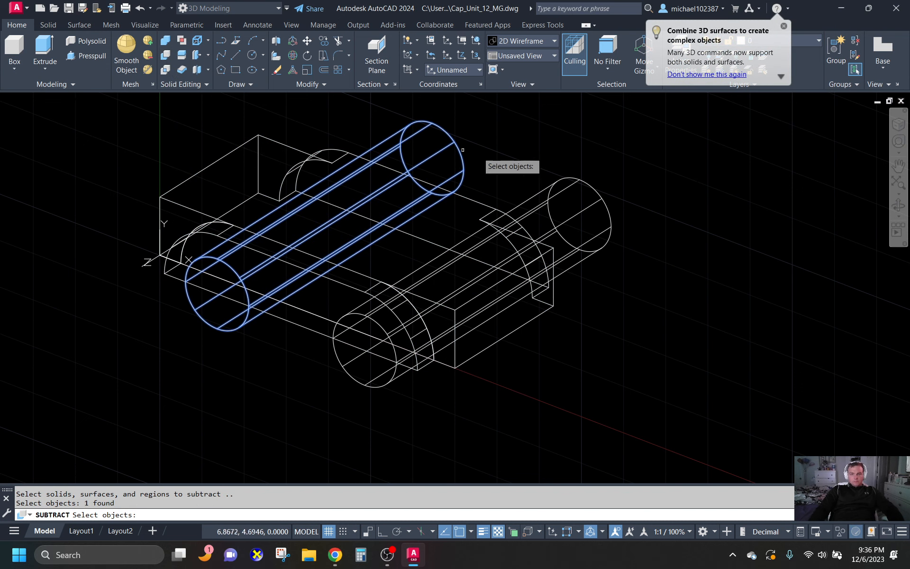
pyautogui.click(594, 204)
pyautogui.press('Return')
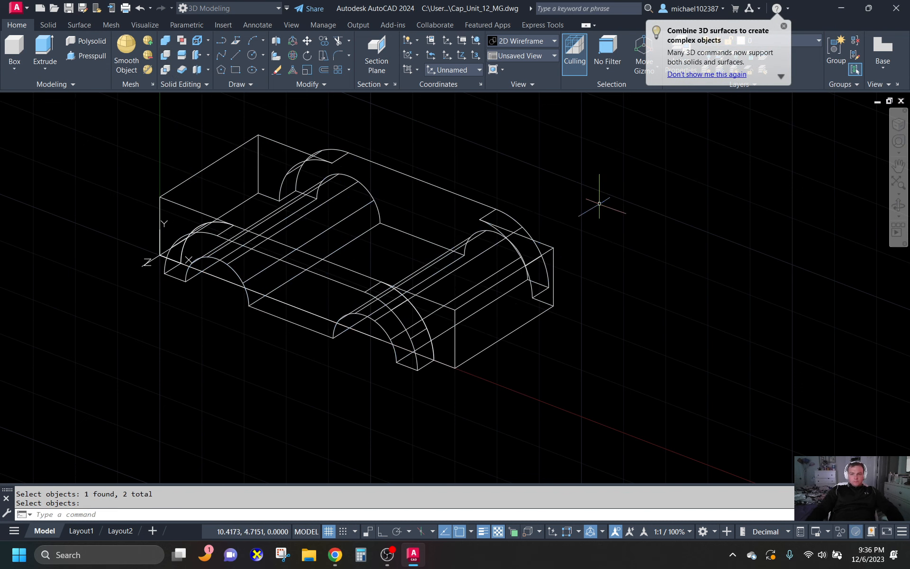
# - Erase all objects in the drawing except the combined solid
pyautogui.keyDown('shift'); pyautogui.moveTo(583, 193); pyautogui.dragTo(587, 251, button='middle'); pyautogui.keyUp('shift')
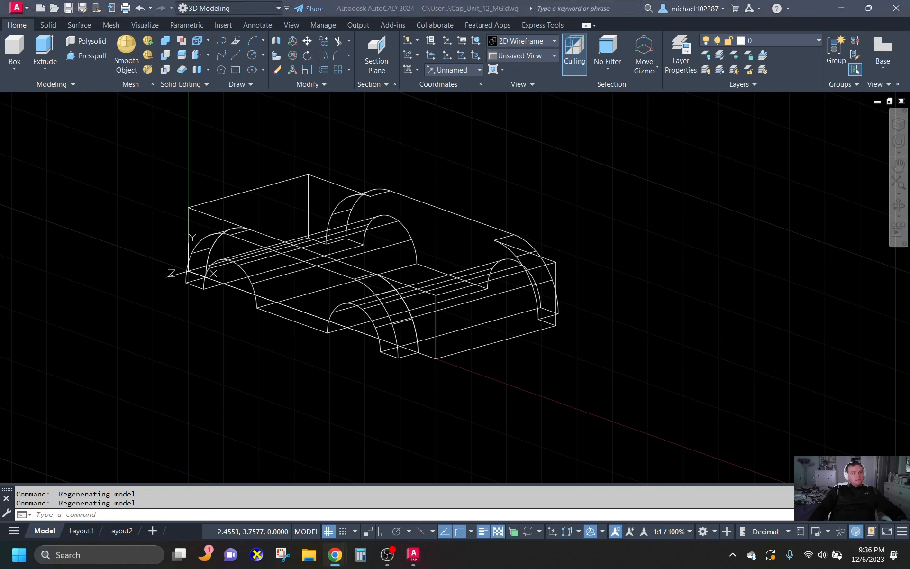
pyautogui.click(559, 238)
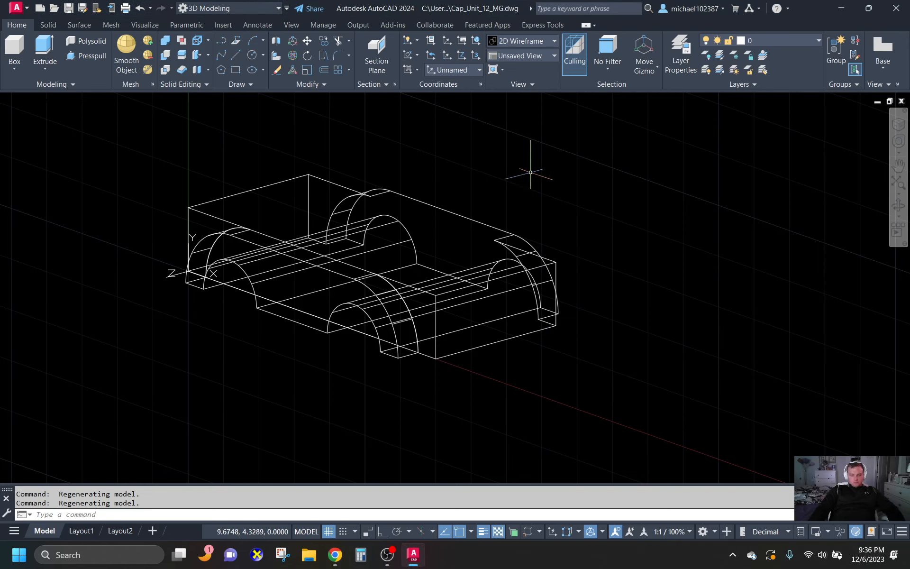
pyautogui.write('e')
pyautogui.press('Return')
pyautogui.write('all')
pyautogui.press('Return')
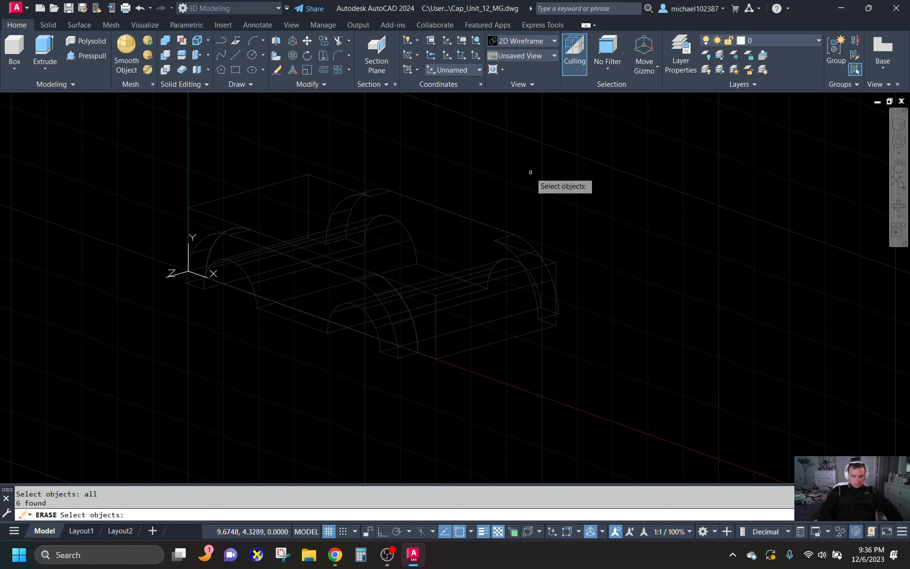
pyautogui.write('r')
pyautogui.press('Return')
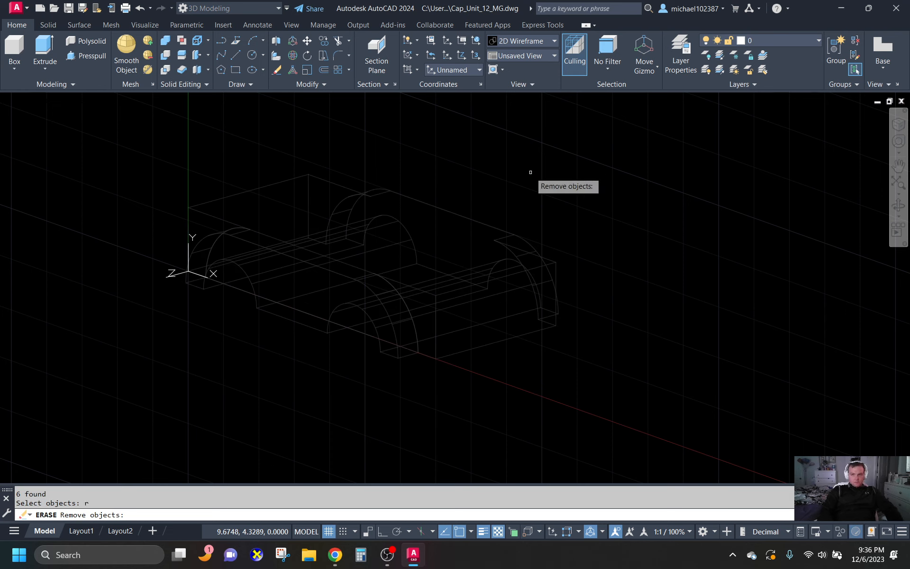
pyautogui.click(493, 239)
pyautogui.press('Return')
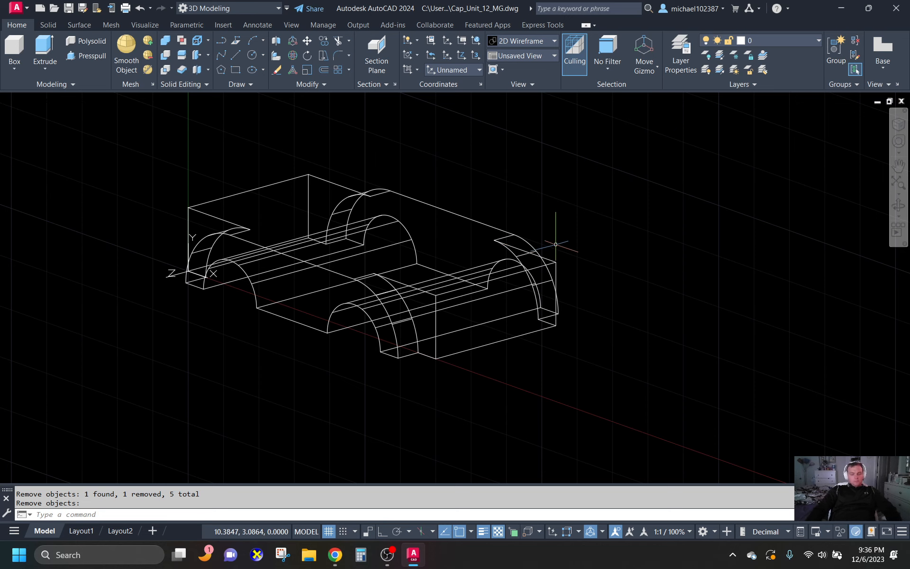
# - Set a preset viewpoint that shows the solid isometrically, at 315° from the X axis
pyautogui.write('vp')
pyautogui.press('Return')
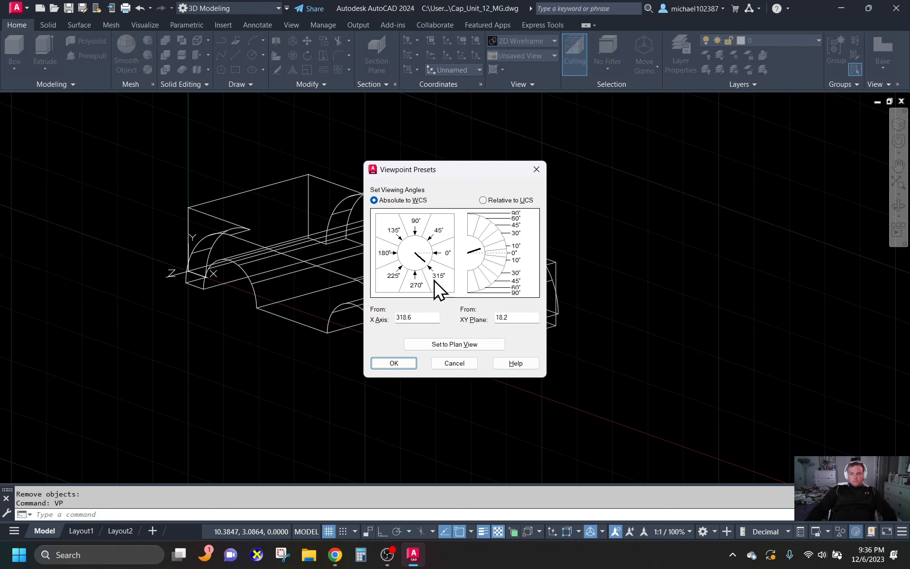
pyautogui.click(398, 364)
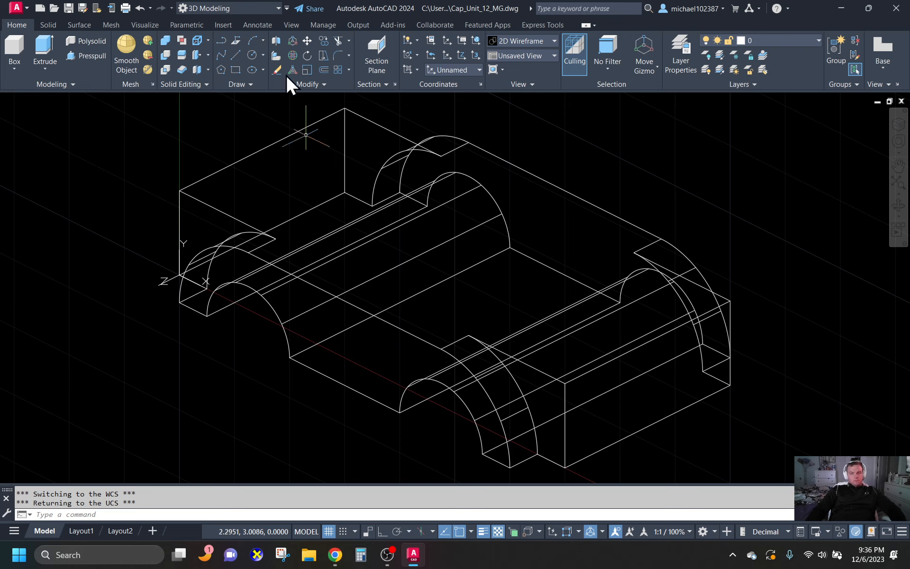
# - Turn on Ortho mode while trying to start a polyline at the box's upper front-left corner
pyautogui.click(220, 39)
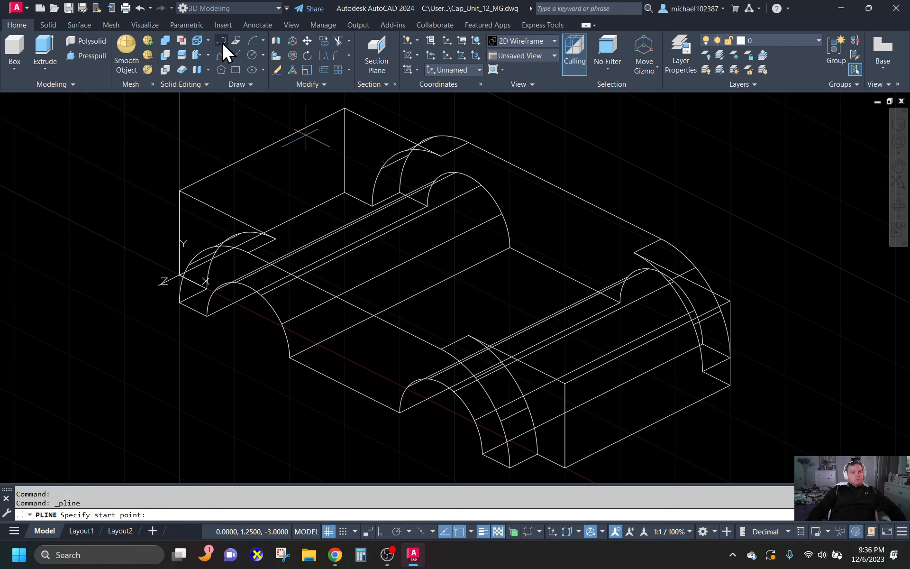
pyautogui.click(181, 190)
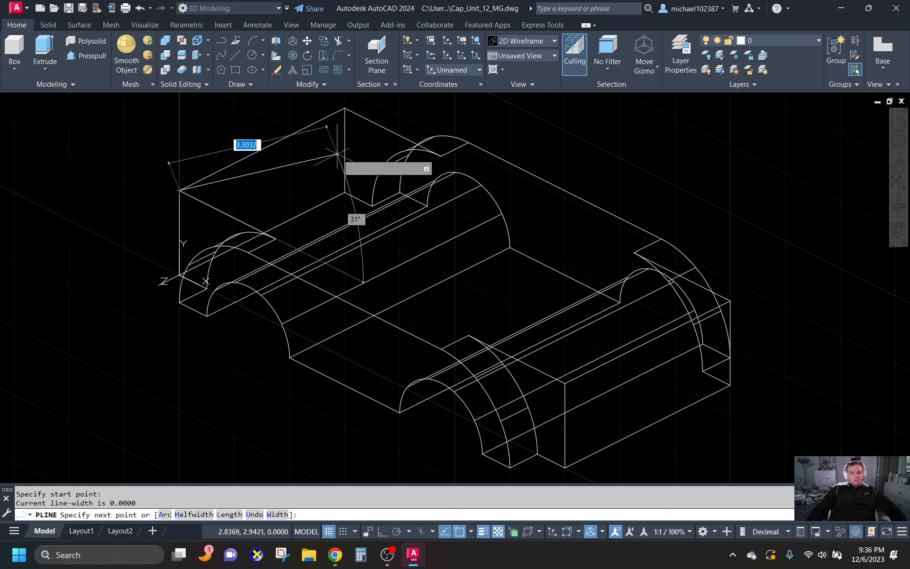
pyautogui.press('F8')
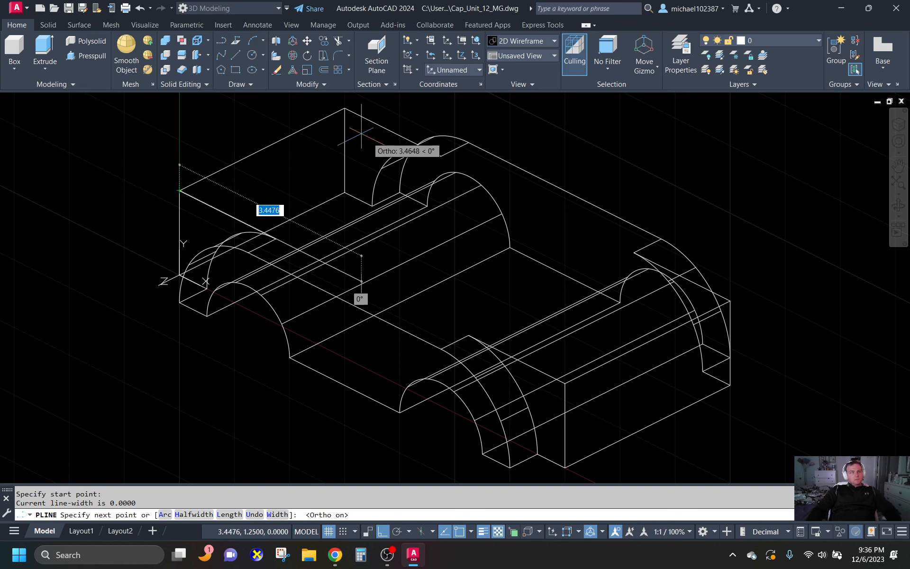
pyautogui.scroll(-3, 312, 233)
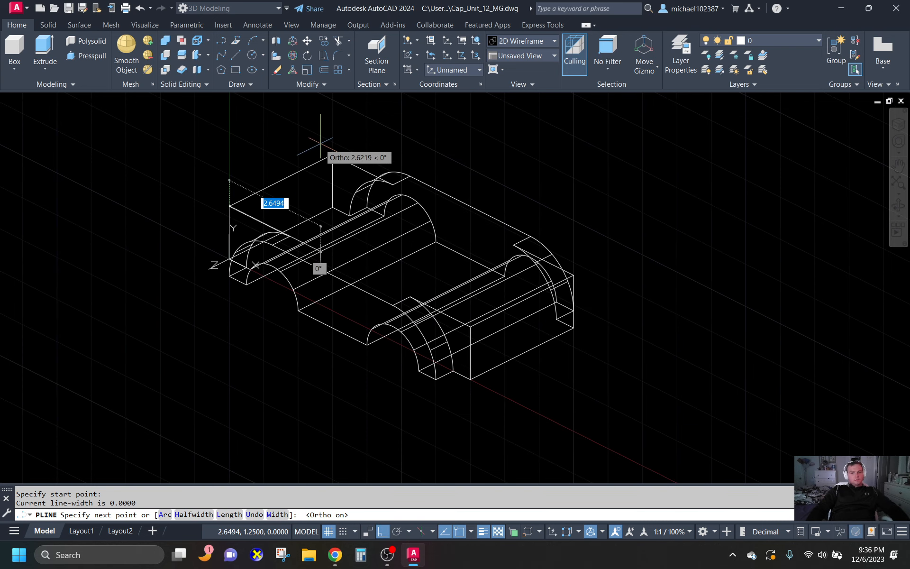
pyautogui.press('Escape')
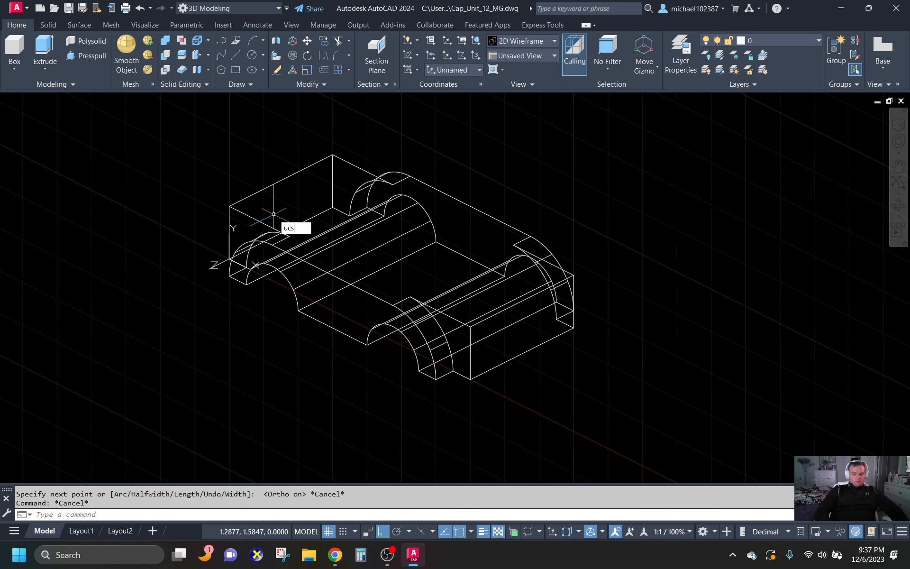
# - Reset the UCS to the World coordinate system
pyautogui.press('Return')
pyautogui.press('Return')
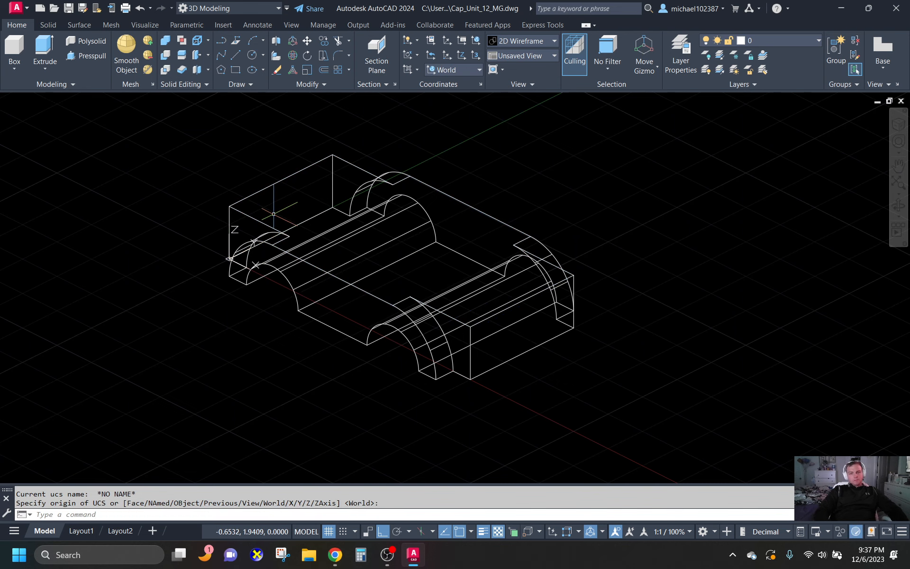
# - Draw a guide polyline from the box's upper front-left corner, running 0.75 along Y, 0.5 along X and 1.5 along Y
pyautogui.click(220, 41)
pyautogui.click(229, 207)
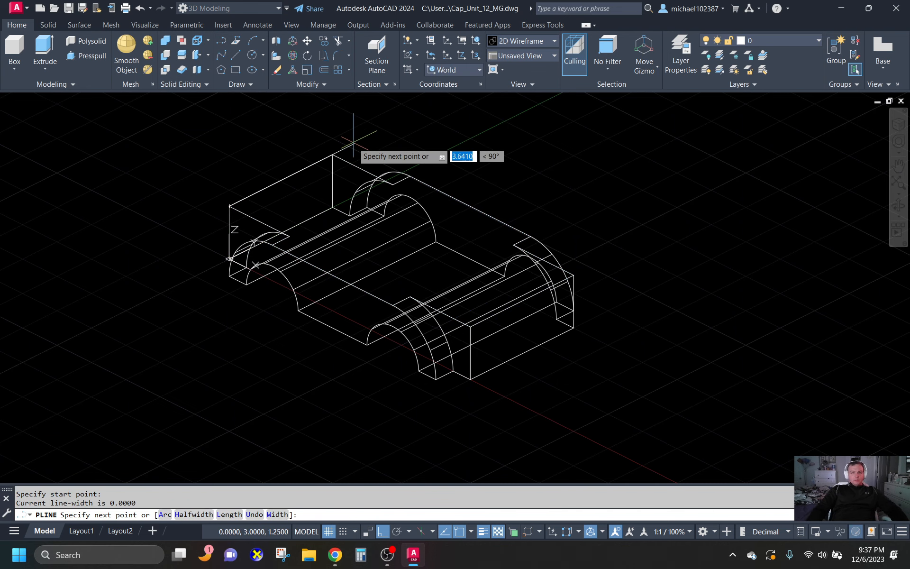
pyautogui.scroll(-2, 397, 167)
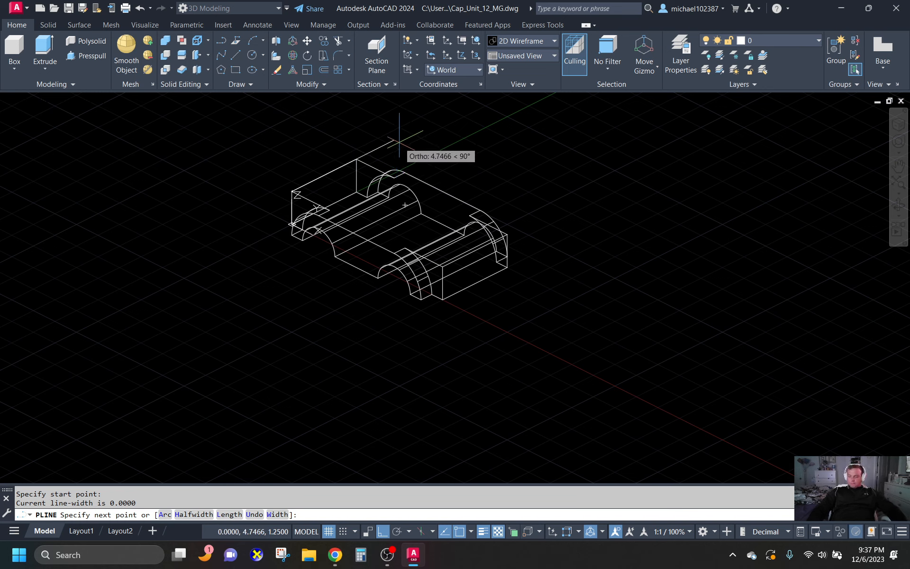
pyautogui.write('.75')
pyautogui.press('Return')
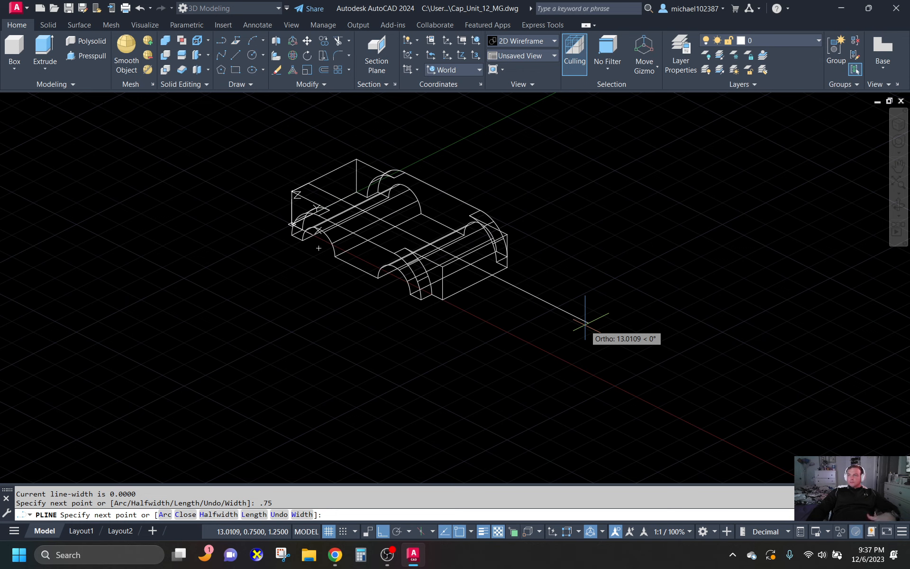
pyautogui.write('.5')
pyautogui.press('Return')
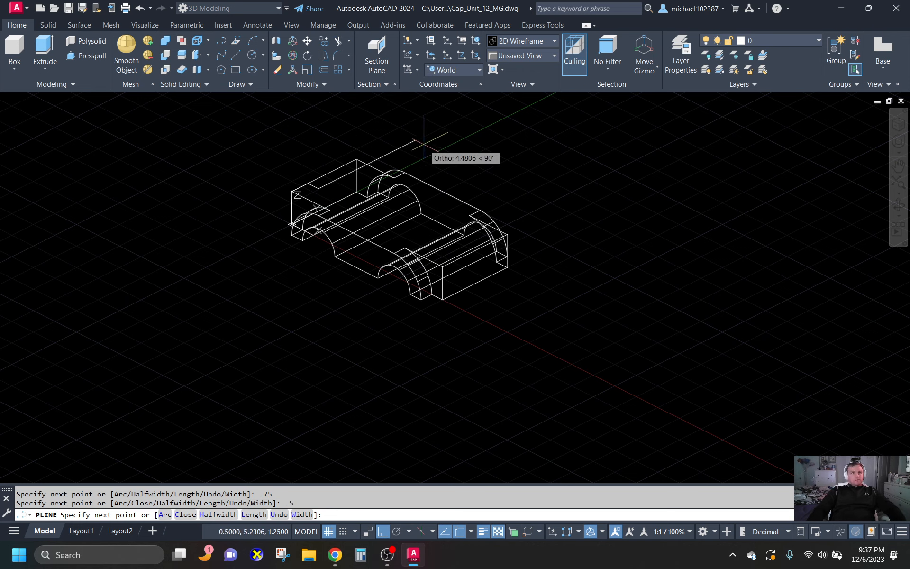
pyautogui.write('1.')
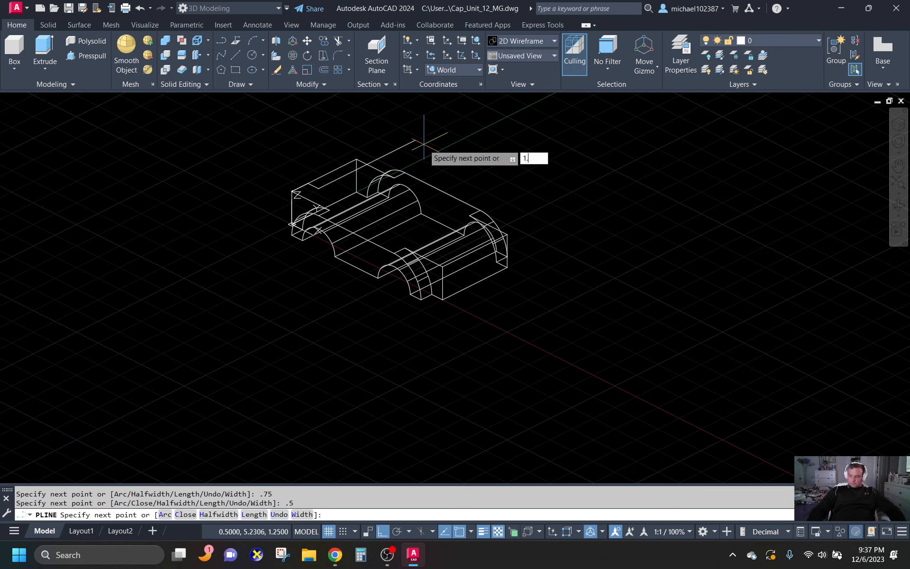
pyautogui.press('Return')
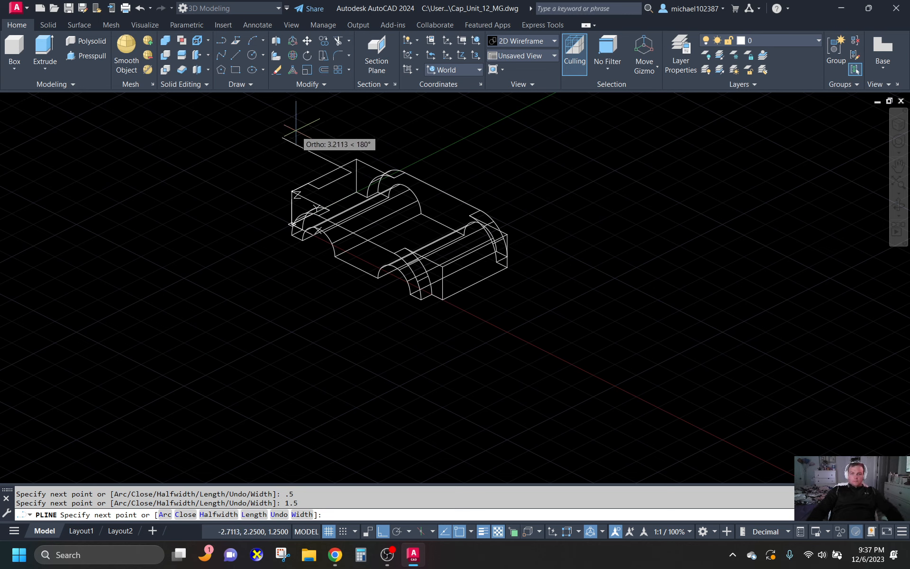
pyautogui.press('Return')
# - Draw a circle of diameter 0.516 centred on the guide polyline's last endpoint
pyautogui.write('c')
pyautogui.press('Return')
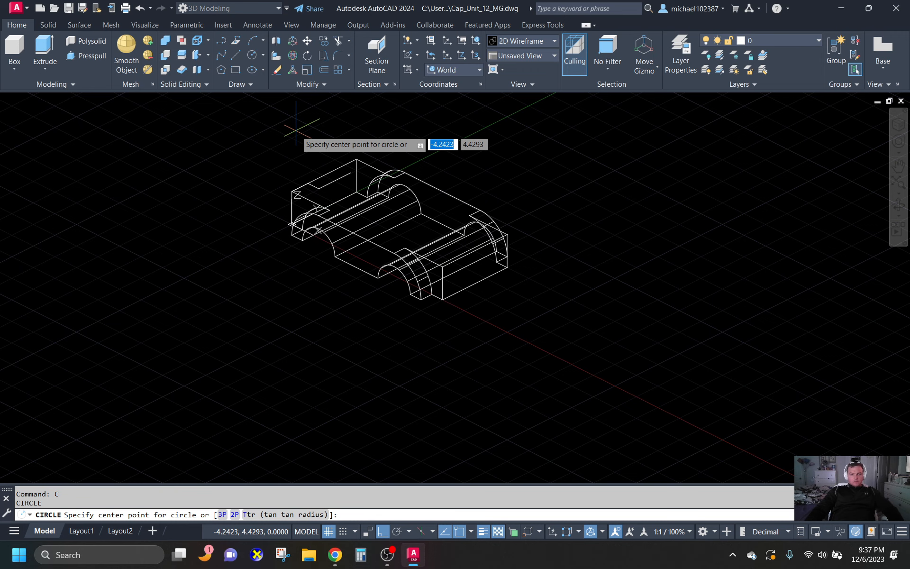
pyautogui.write('@')
pyautogui.press('Return')
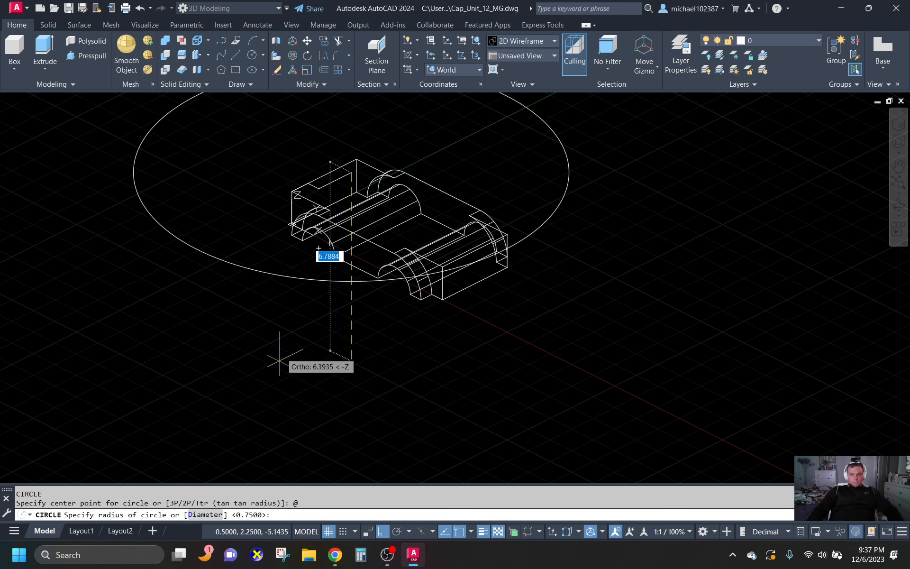
pyautogui.click(205, 515)
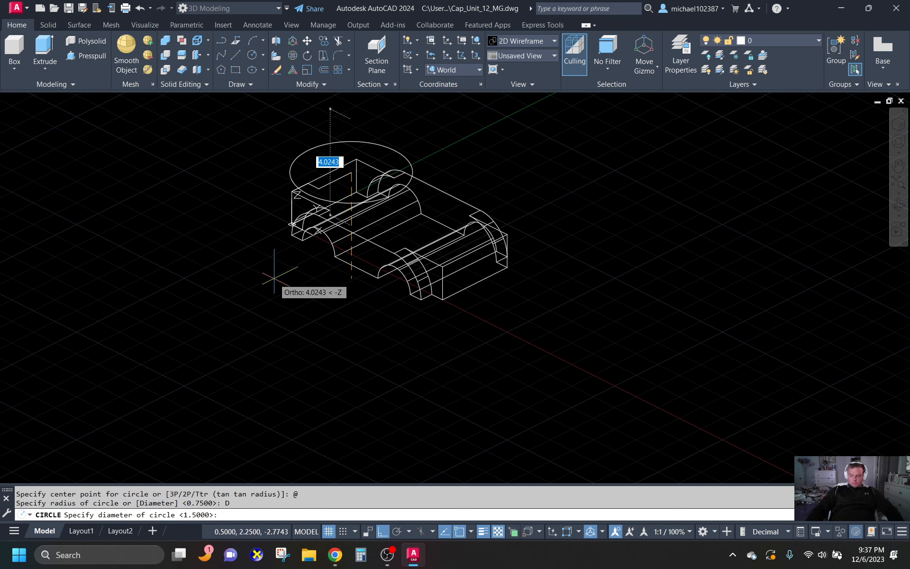
pyautogui.write('.516')
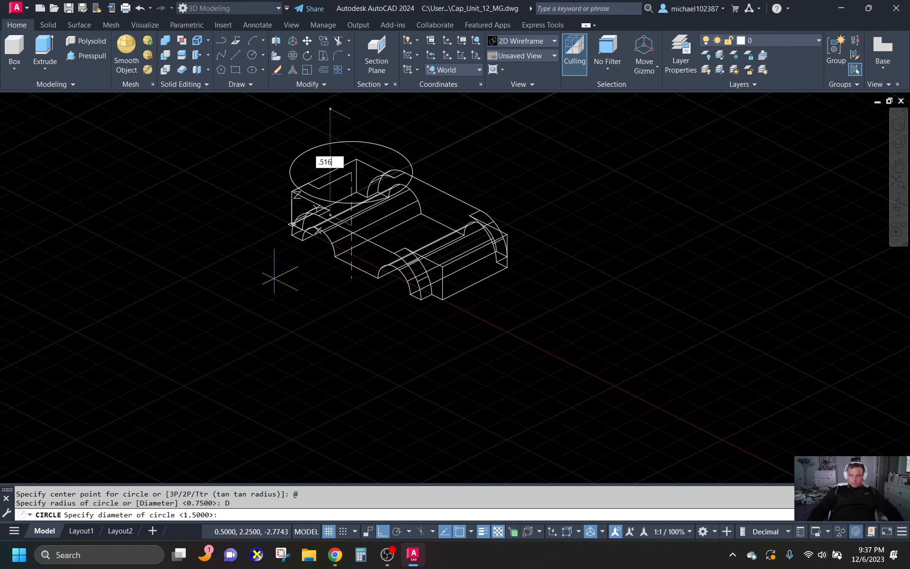
pyautogui.press('Return')
# - Draw a second circle with the same 0.258 radius centred on the guide polyline's corner where the 1.5 segment starts
pyautogui.scroll(2, 356, 163)
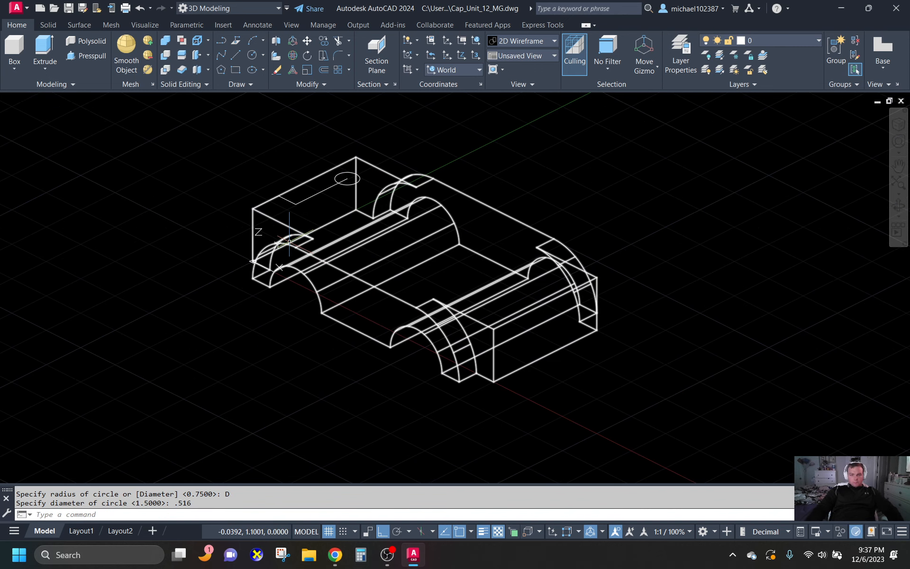
pyautogui.press('space')
pyautogui.click(296, 204)
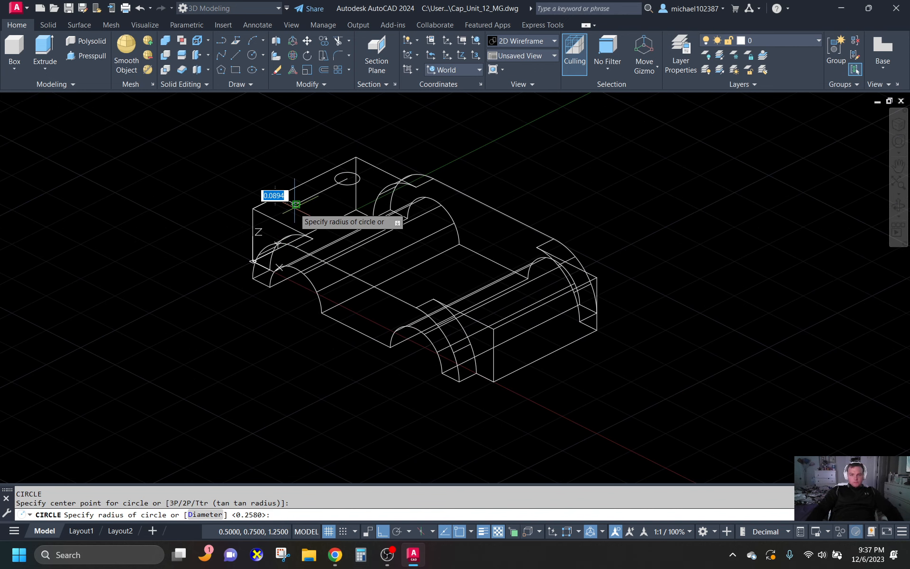
pyautogui.press('Return')
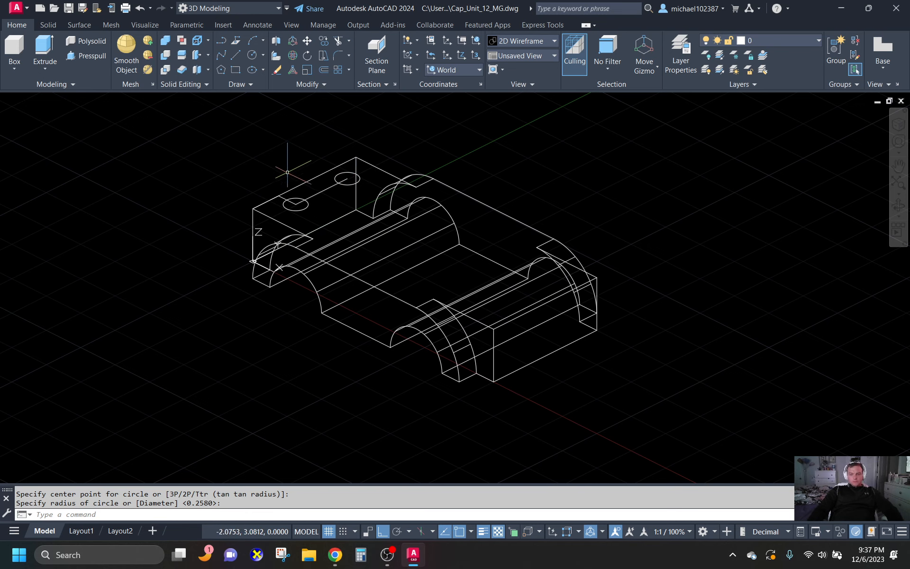
# - Mirror both circles to the opposite end of the solid about a Y-direction line through the front edge's midpoint, keeping the originals
pyautogui.keyDown('shift'); pyautogui.moveTo(301, 186); pyautogui.dragTo(338, 195, button='middle'); pyautogui.keyUp('shift')
pyautogui.click(287, 235)
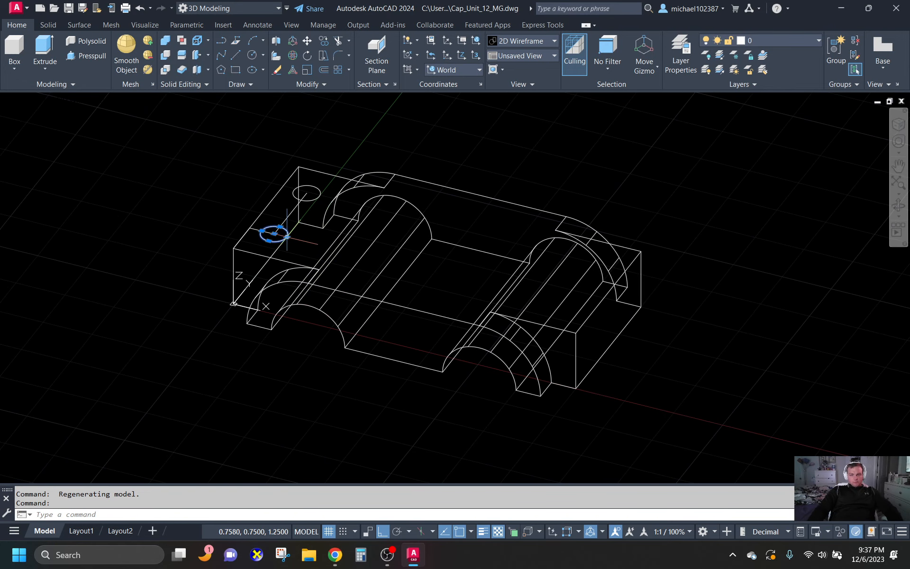
pyautogui.click(321, 194)
pyautogui.write('mi')
pyautogui.press('Return')
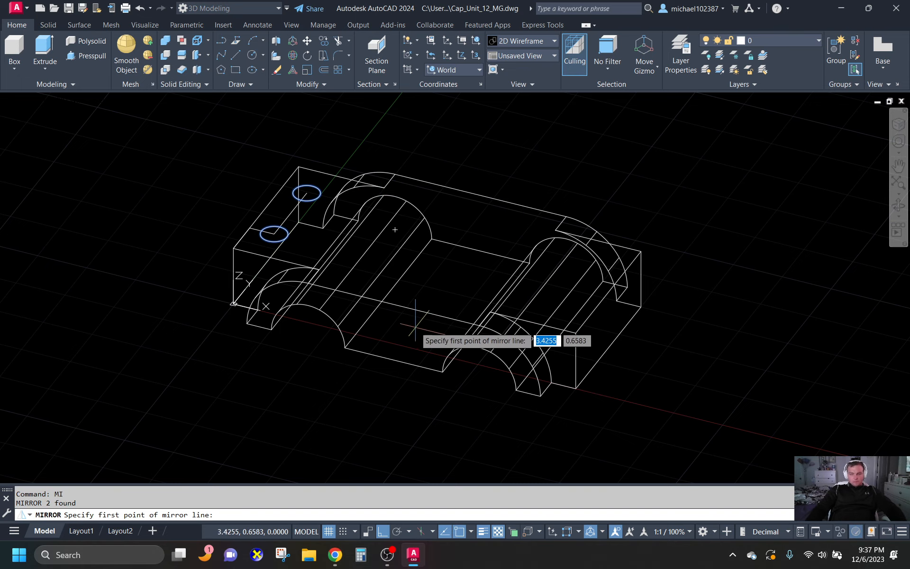
pyautogui.keyDown('shift'); pyautogui.moveTo(415, 325); pyautogui.dragTo(434, 388, button='middle'); pyautogui.keyUp('shift')
pyautogui.keyDown('shift'); pyautogui.rightClick(435, 389); pyautogui.keyUp('shift')
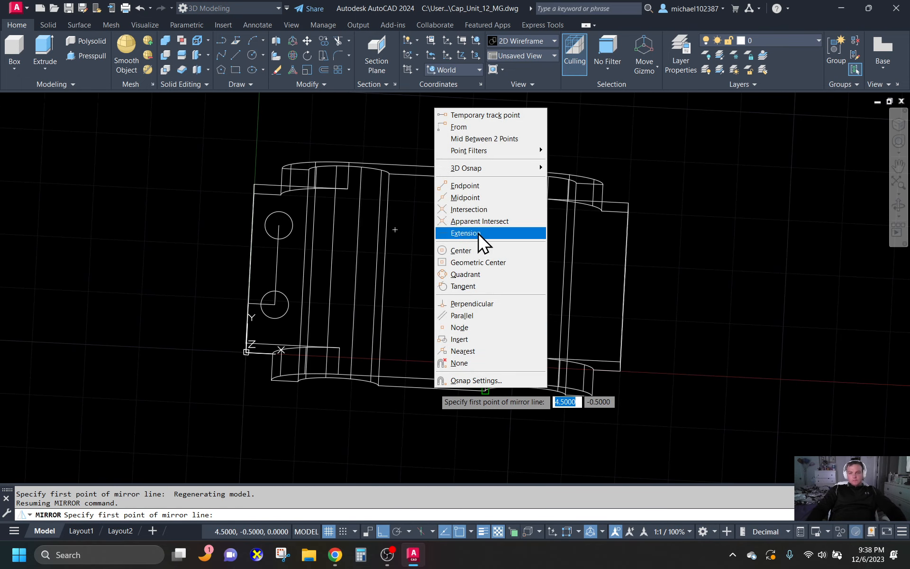
pyautogui.click(479, 198)
pyautogui.click(433, 386)
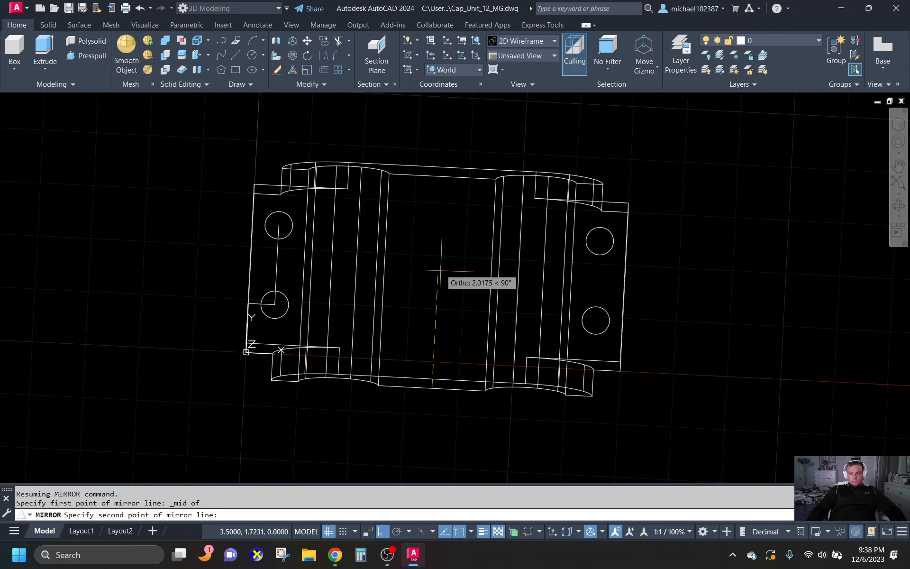
pyautogui.scroll(-2, 456, 208)
pyautogui.click(465, 159)
pyautogui.press('Return')
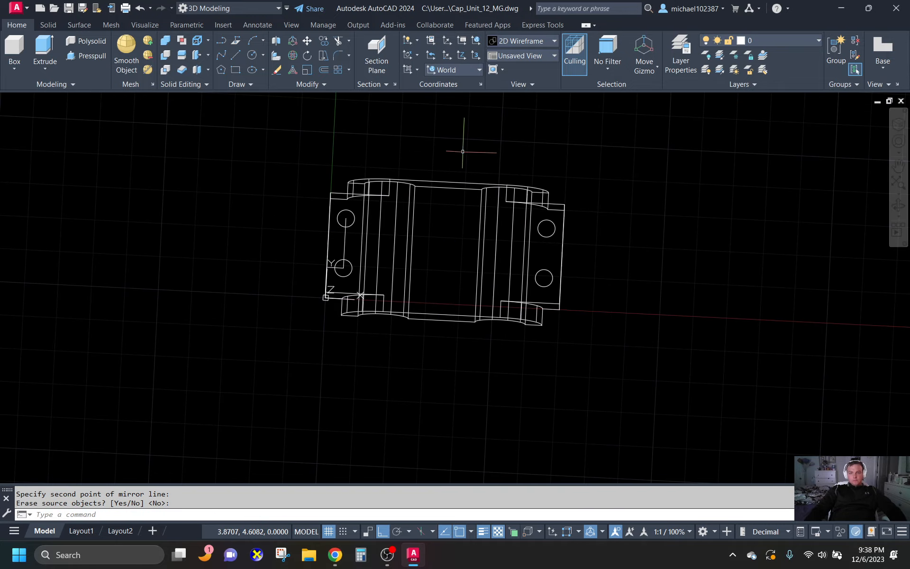
# - Erase the guide polyline that joins the two original circles
pyautogui.keyDown('shift'); pyautogui.moveTo(590, 378); pyautogui.dragTo(463, 193, button='middle'); pyautogui.keyUp('shift')
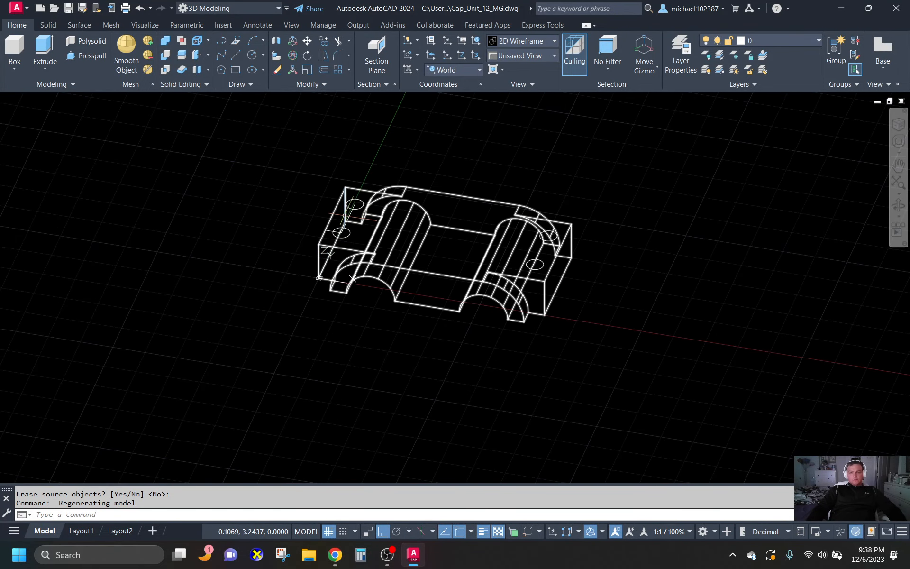
pyautogui.scroll(5, 406, 172)
pyautogui.scroll(-5, 407, 172)
pyautogui.press('Escape')
pyautogui.click(283, 256)
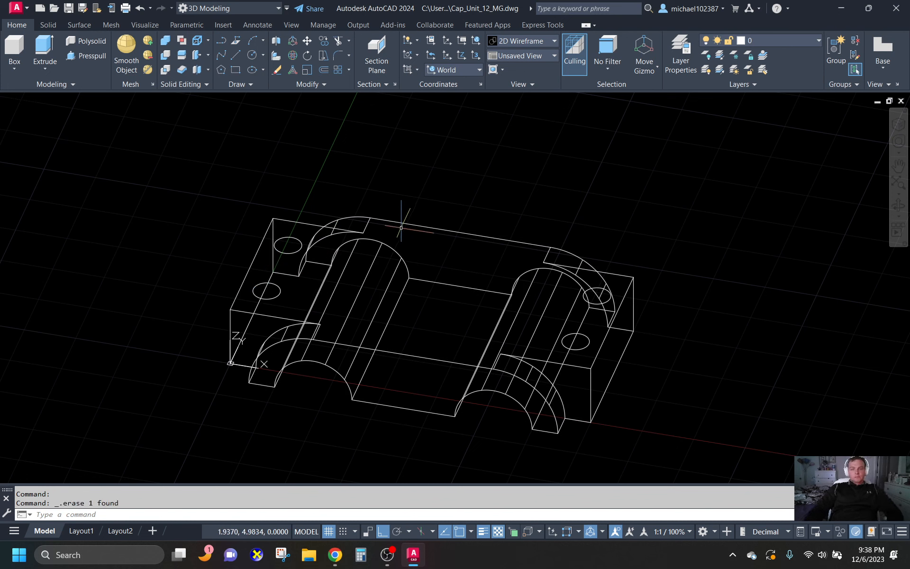
# - Restore the isometric view of the solid with a preset viewpoint at 315° from the X axis
pyautogui.scroll(2, 599, 291)
pyautogui.scroll(-2, 661, 223)
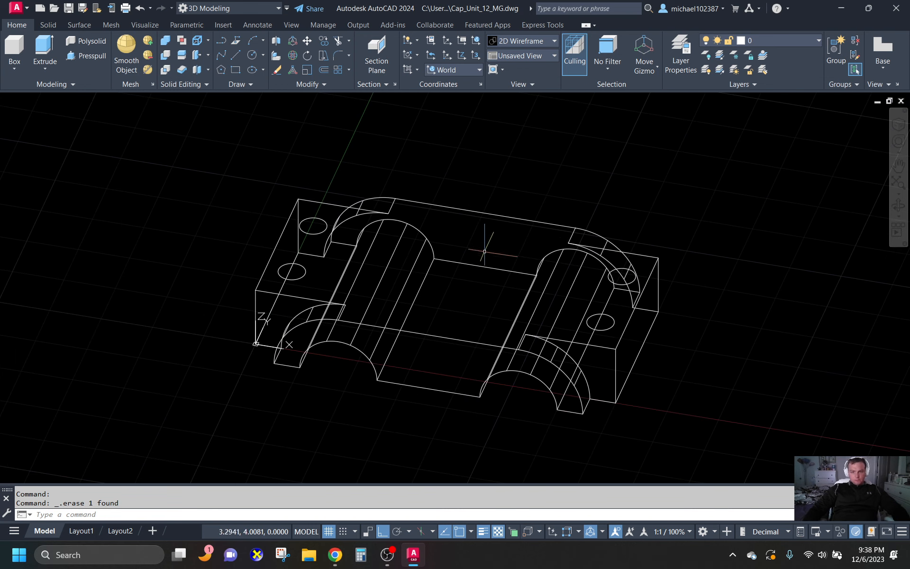
pyautogui.keyDown('shift'); pyautogui.moveTo(484, 251); pyautogui.dragTo(543, 311, button='middle'); pyautogui.keyUp('shift')
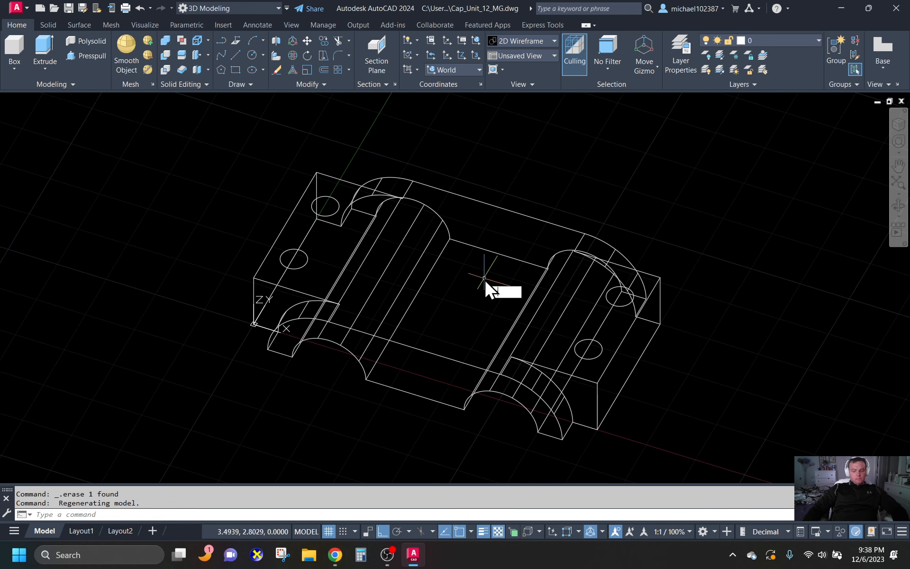
pyautogui.write('VP')
pyautogui.press('Return')
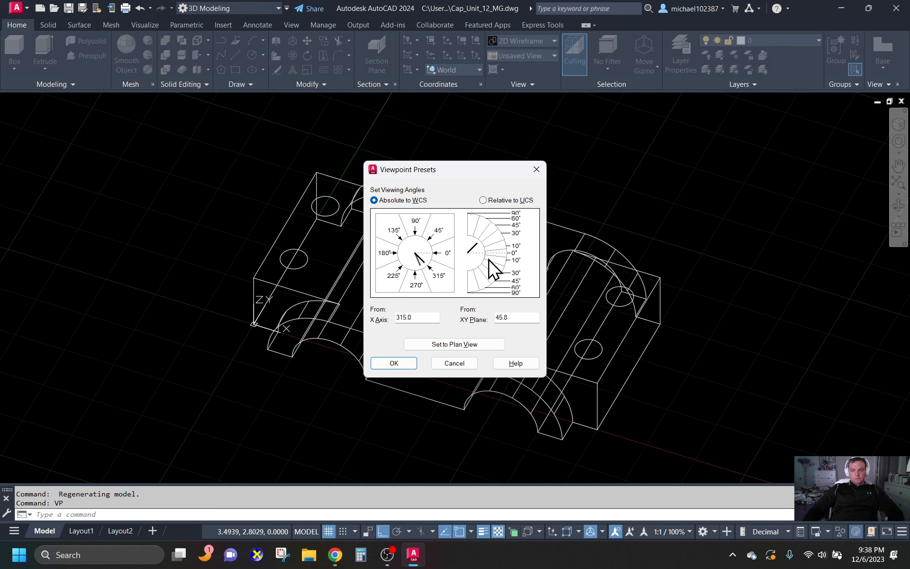
pyautogui.click(394, 363)
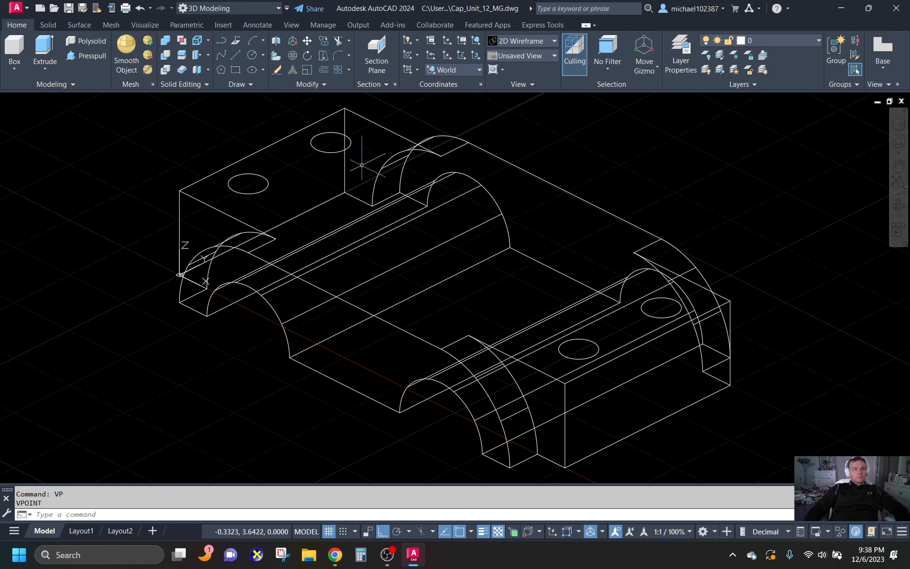
pyautogui.click(222, 41)
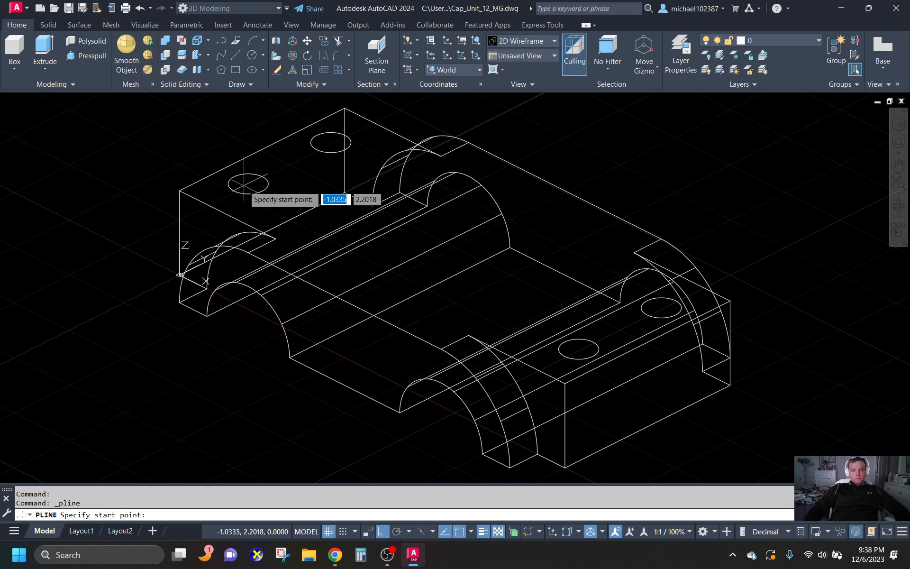
pyautogui.click(248, 183)
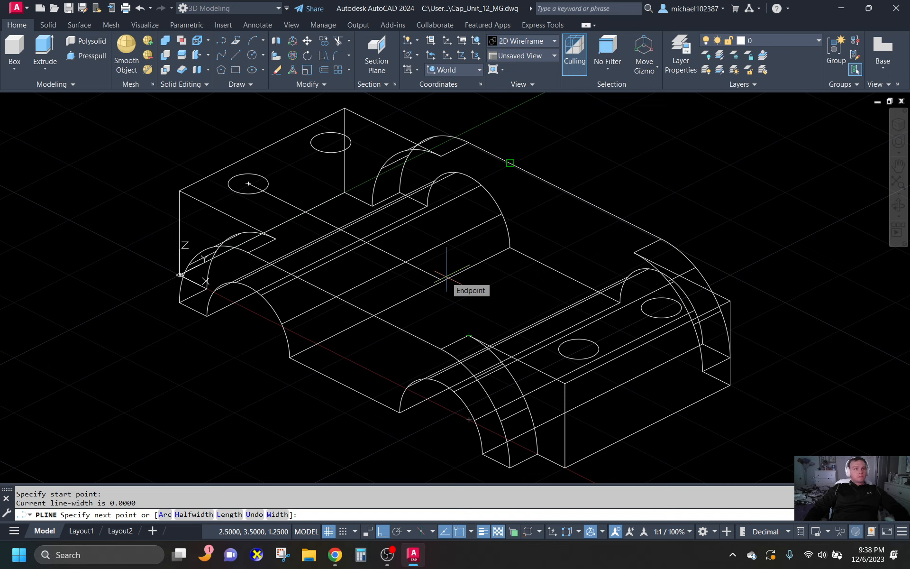
pyautogui.press('Escape')
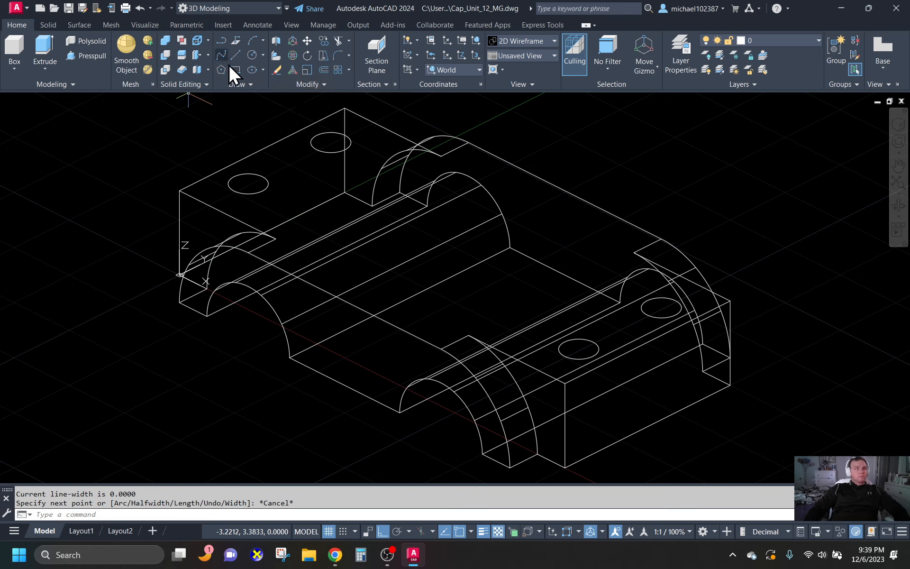
# - Draw a guide polyline from the box's upper front-left corner with a 0.5 segment followed by a 3-unit segment along X
pyautogui.click(234, 40)
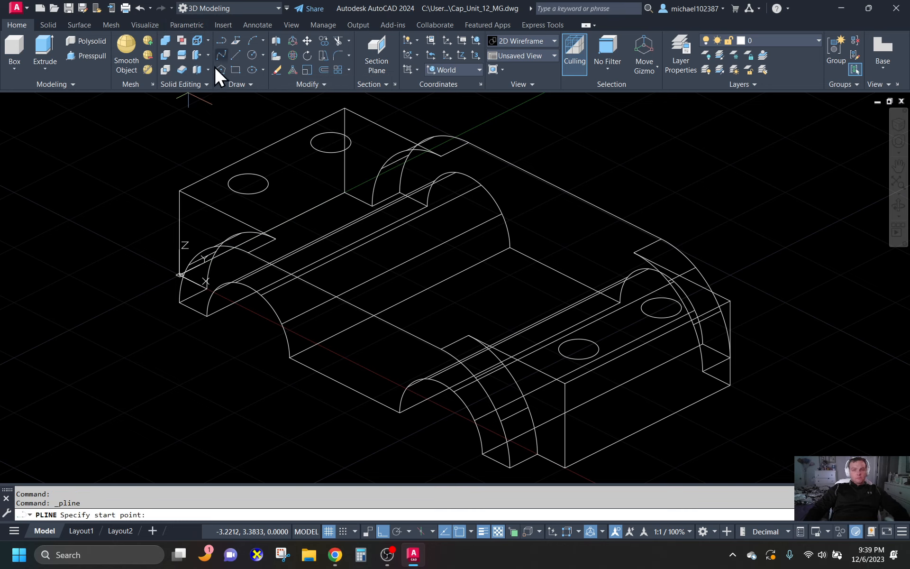
pyautogui.click(180, 190)
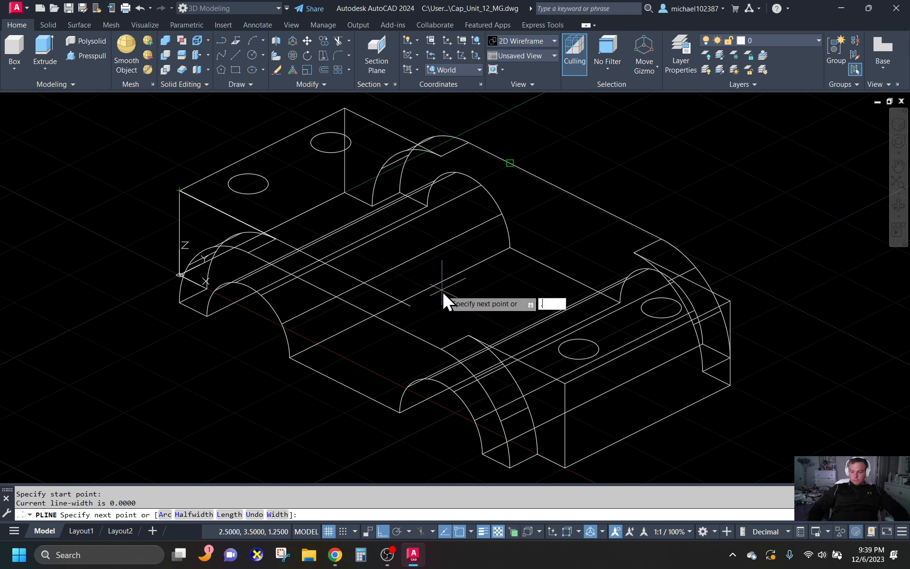
pyautogui.write('.5')
pyautogui.press('Return')
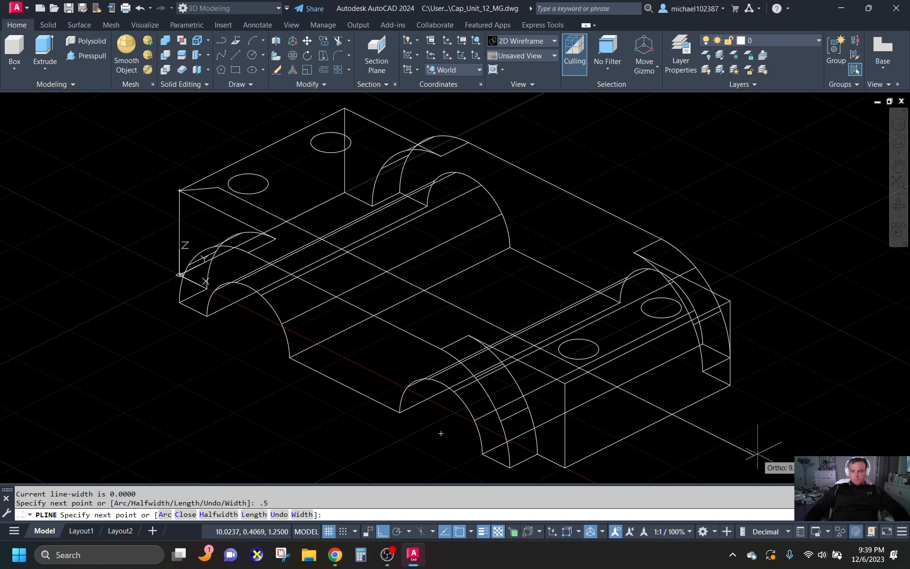
pyautogui.write('3')
pyautogui.press('Return')
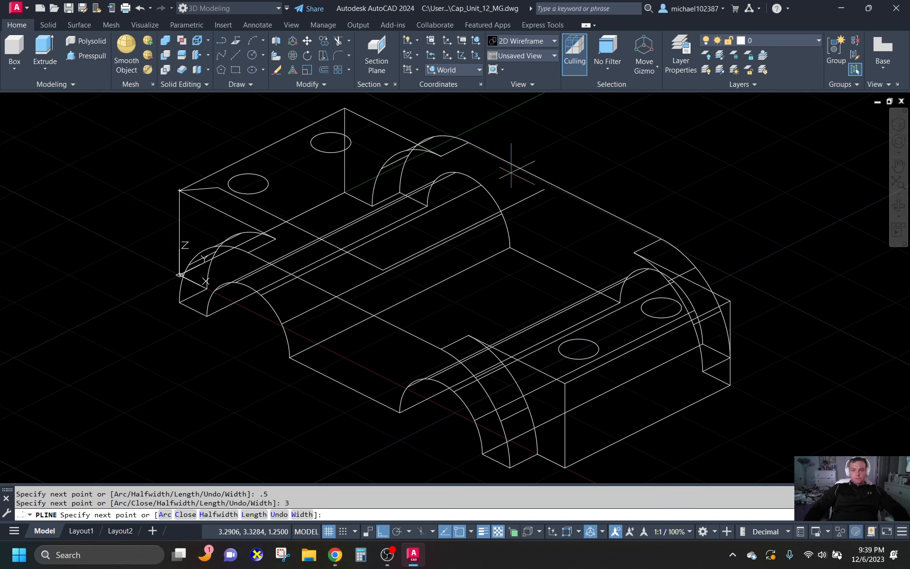
pyautogui.press('Return')
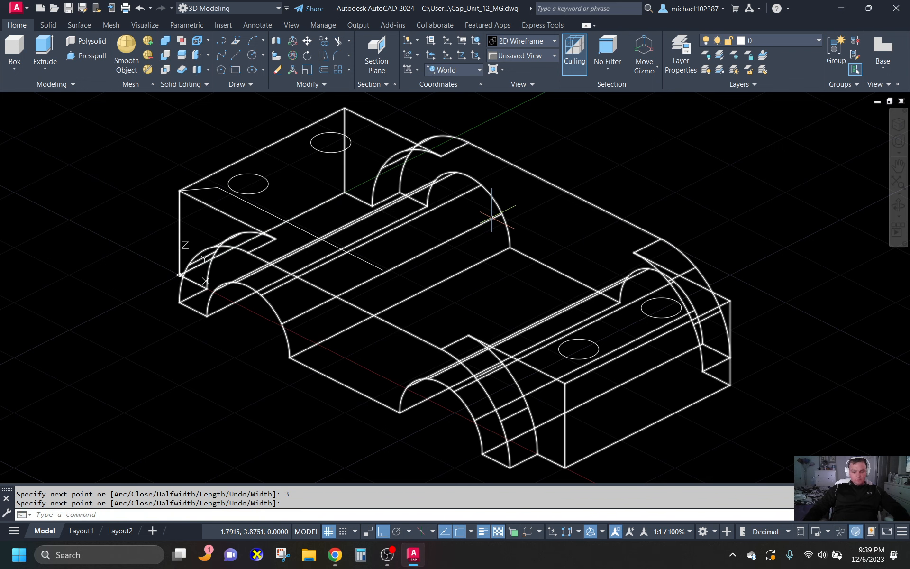
# - Draw a circle of radius 0.258 centred on the end of the 3-unit guide segment
pyautogui.write('c')
pyautogui.press('Return')
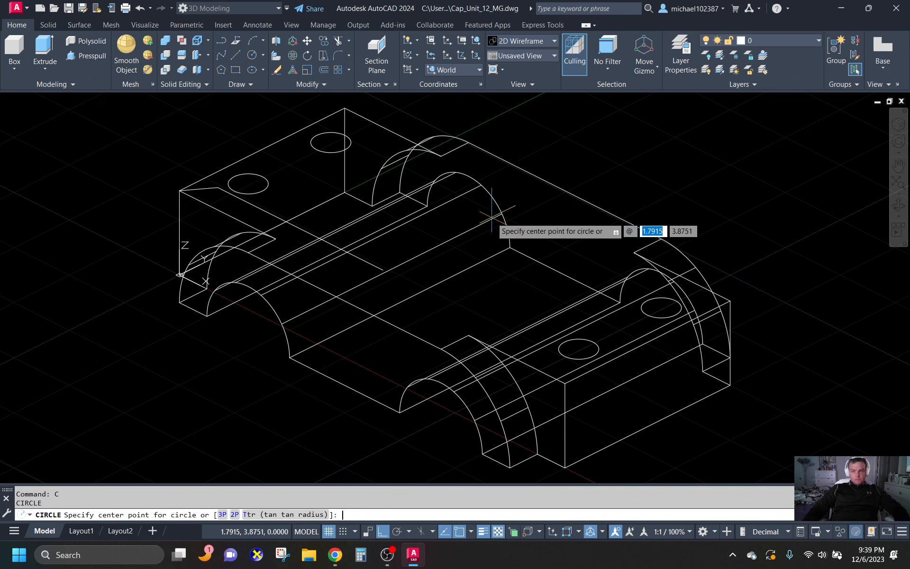
pyautogui.write('@')
pyautogui.press('Return')
pyautogui.press('Return')
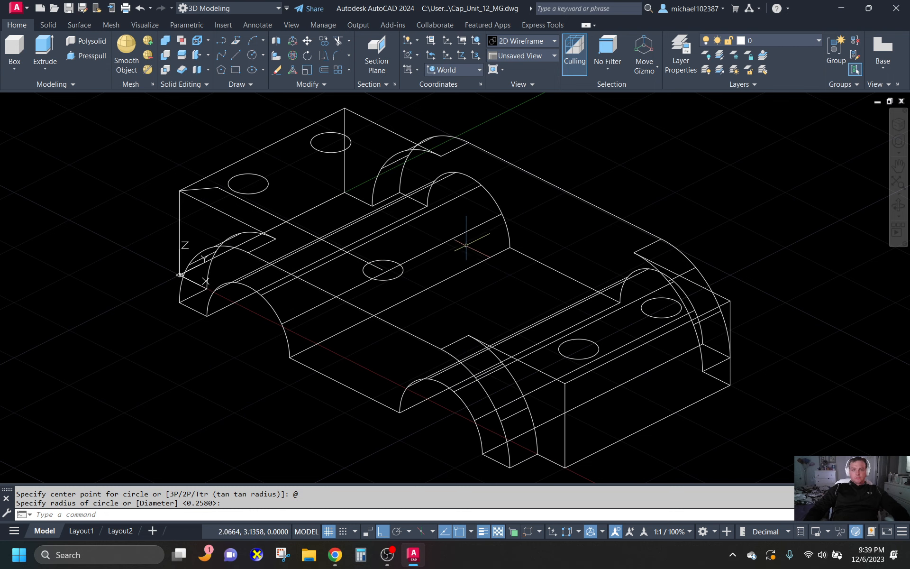
# - Erase the guide polyline with the slanted first segment and the circle drawn at its end
pyautogui.press('Escape')
pyautogui.click(212, 188)
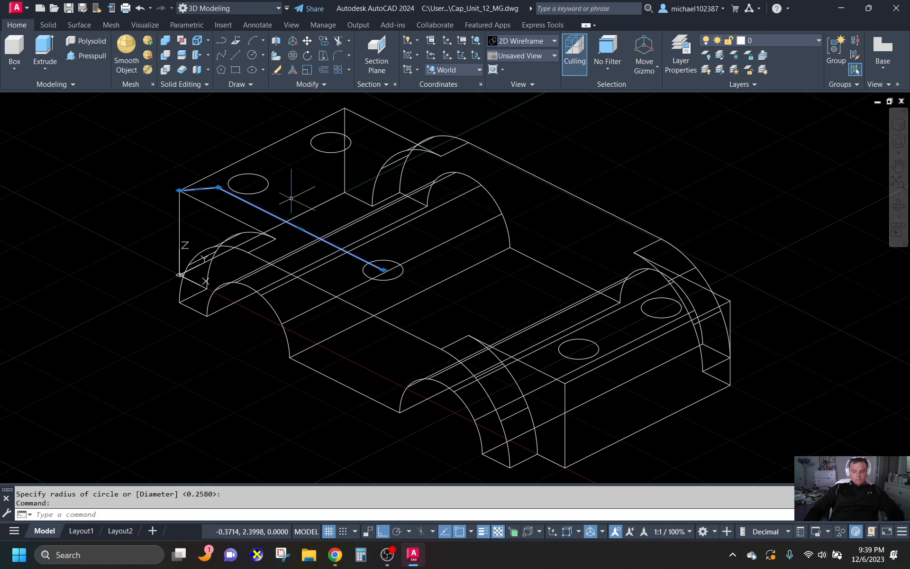
pyautogui.press('Delete')
pyautogui.click(381, 277)
pyautogui.click(370, 254)
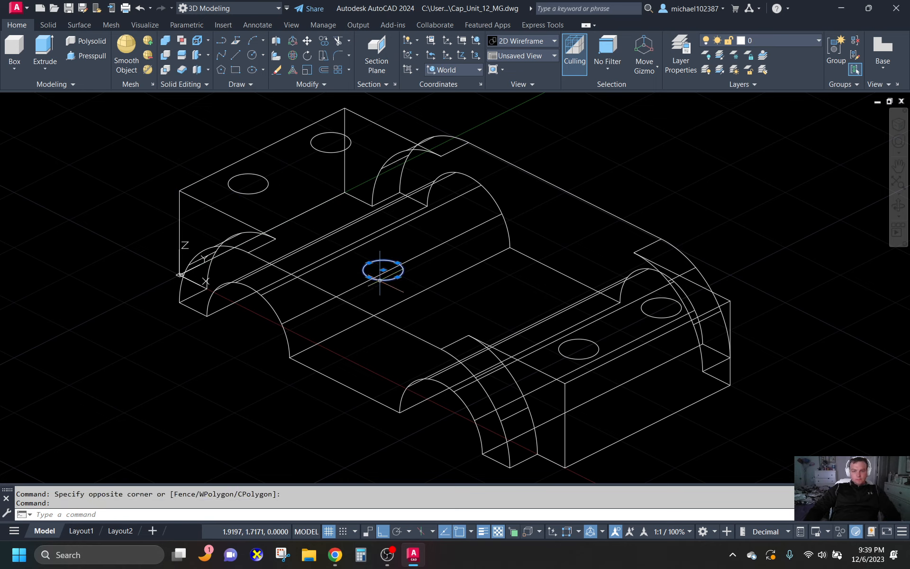
pyautogui.press('Delete')
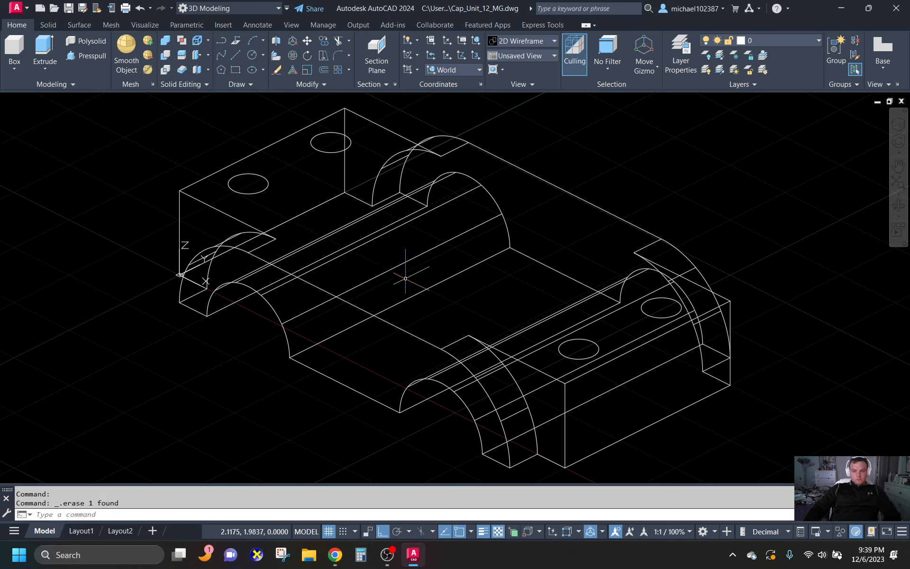
# - Draw a straight guide polyline from the box's upper front-left corner along X, with a 0.5 segment followed by a 3-unit segment
pyautogui.click(222, 41)
pyautogui.click(180, 190)
pyautogui.scroll(-5, 263, 228)
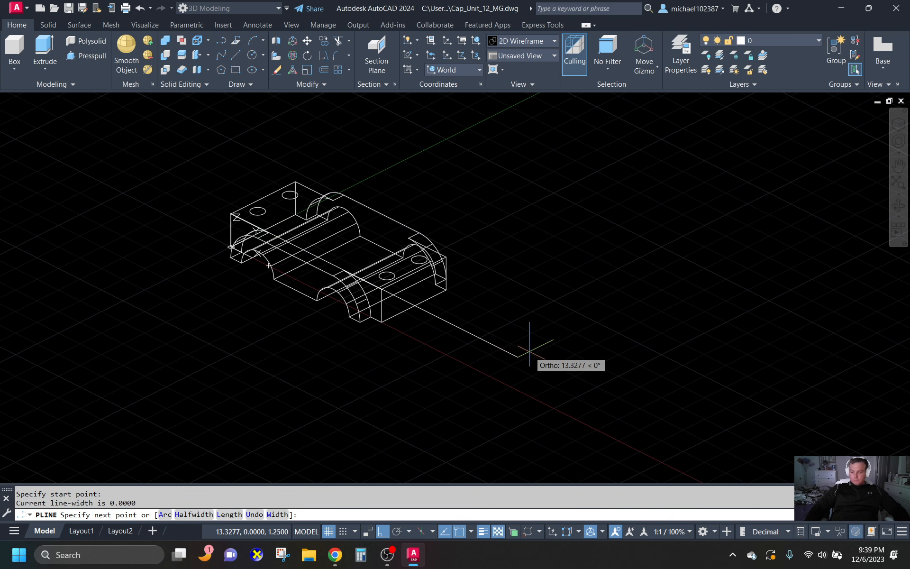
pyautogui.write('.5')
pyautogui.press('Return')
pyautogui.write('3')
pyautogui.press('Return')
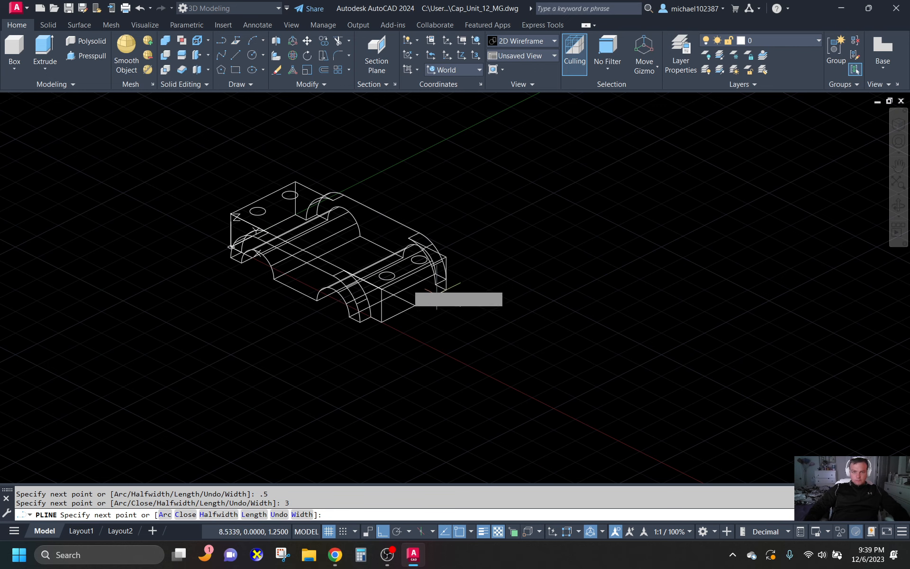
pyautogui.press('Escape')
# - Draw a circle of diameter 0.5 centred on the end of the guide polyline
pyautogui.scroll(4, 307, 268)
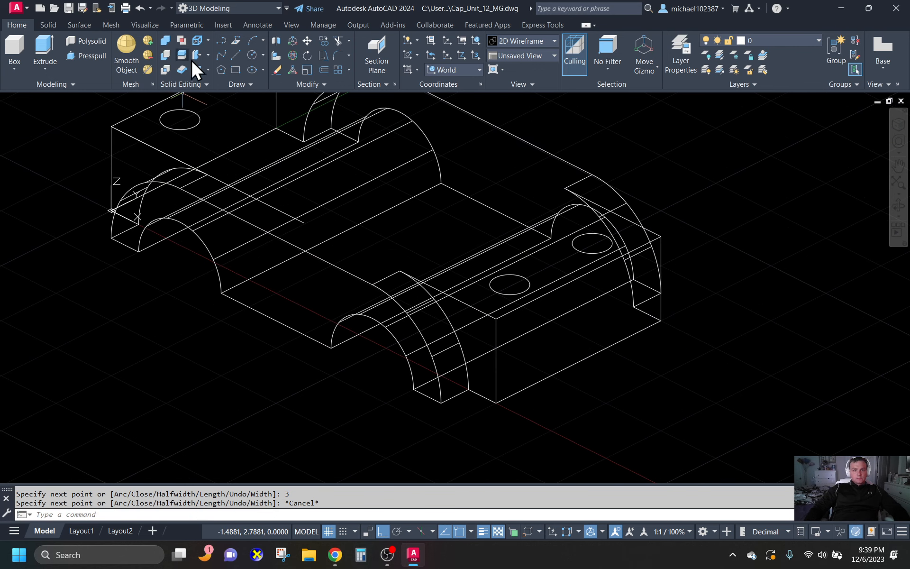
pyautogui.click(262, 55)
pyautogui.click(278, 95)
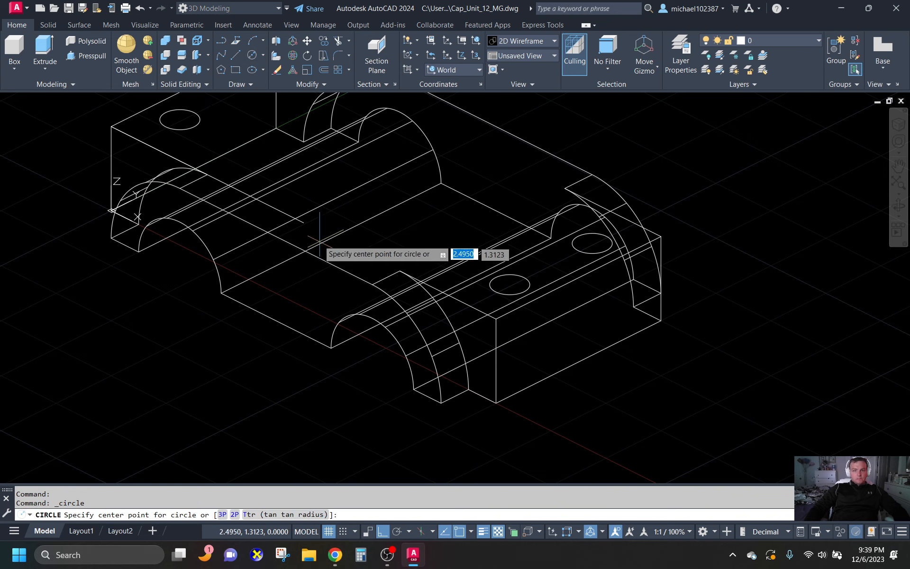
pyautogui.click(304, 222)
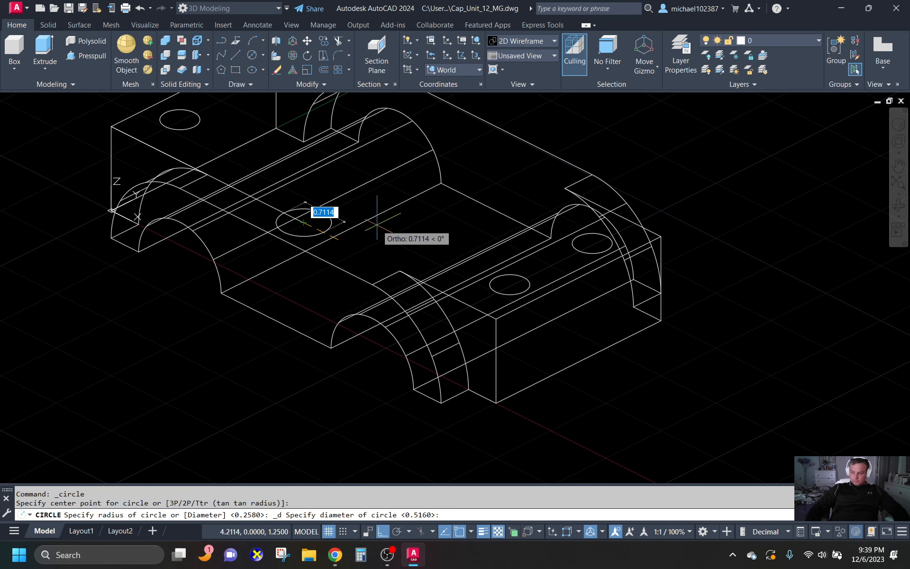
pyautogui.write('.5')
pyautogui.press('Return')
pyautogui.press('Escape')
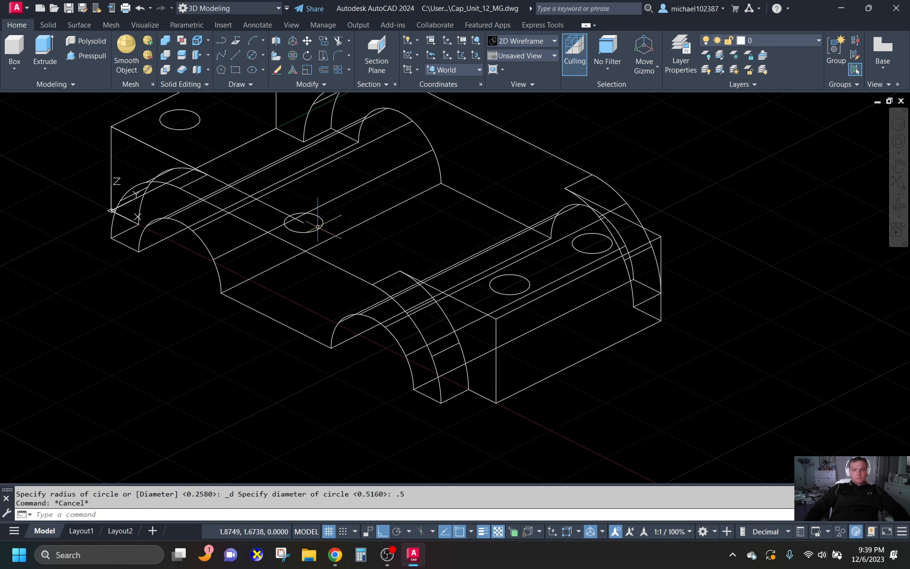
# - Mirror the 0.5-diameter circle across the solid's lengthwise centreline, taken from the end face's edge midpoint along X, keeping the original
pyautogui.click(320, 232)
pyautogui.click(316, 229)
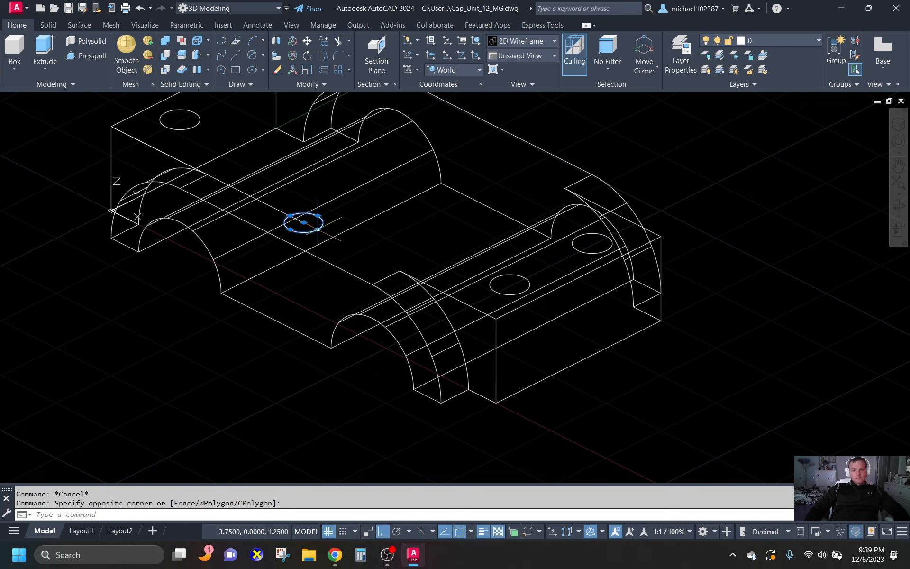
pyautogui.scroll(-2, 362, 299)
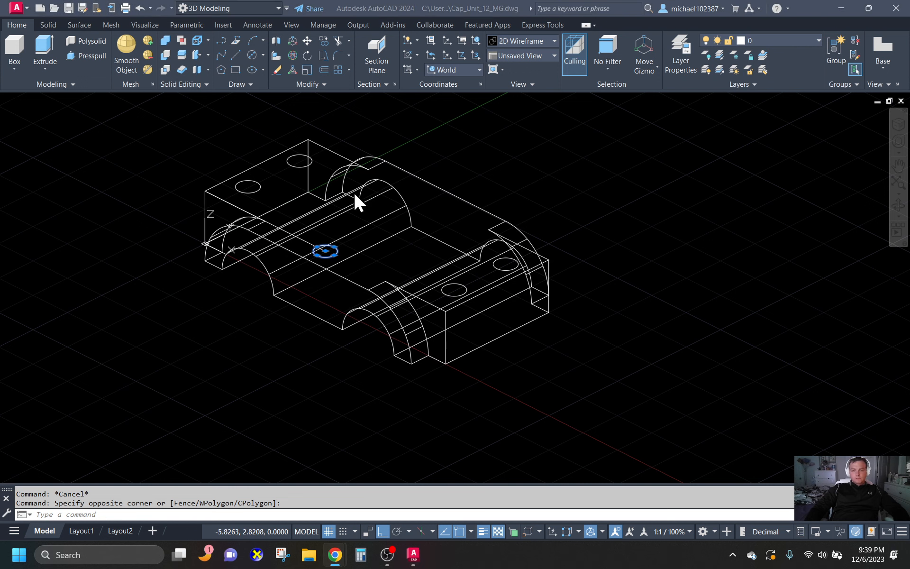
pyautogui.scroll(2, 354, 193)
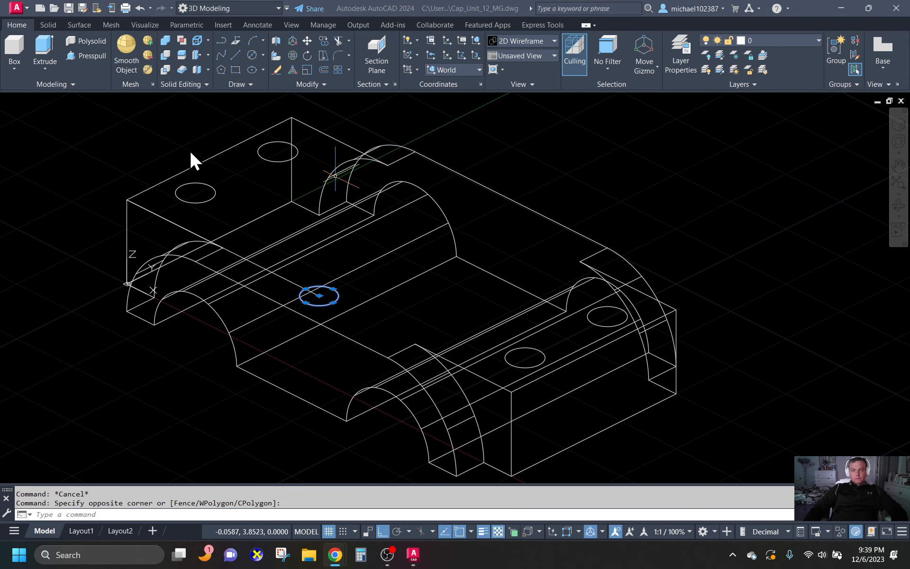
pyautogui.write('MI')
pyautogui.press('Return')
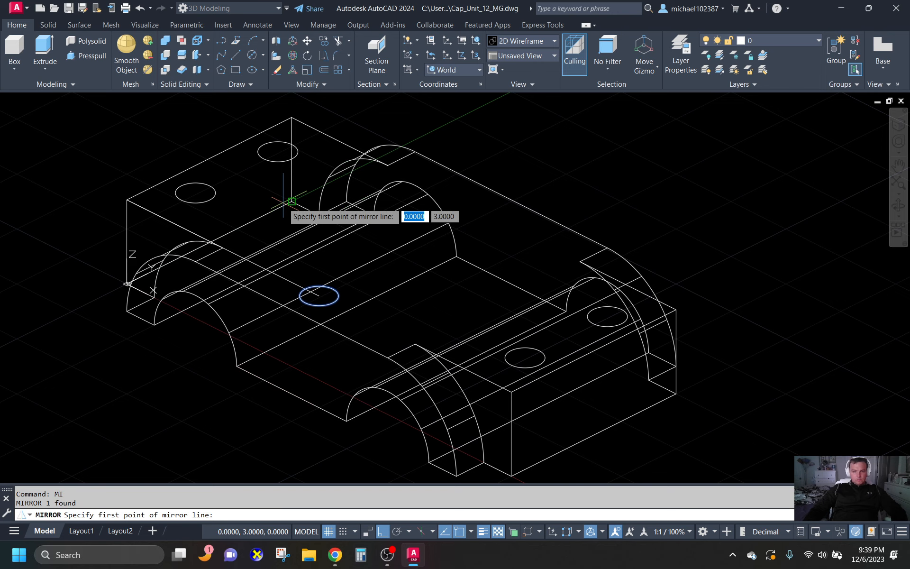
pyautogui.keyDown('shift'); pyautogui.rightClick(212, 161); pyautogui.keyUp('shift')
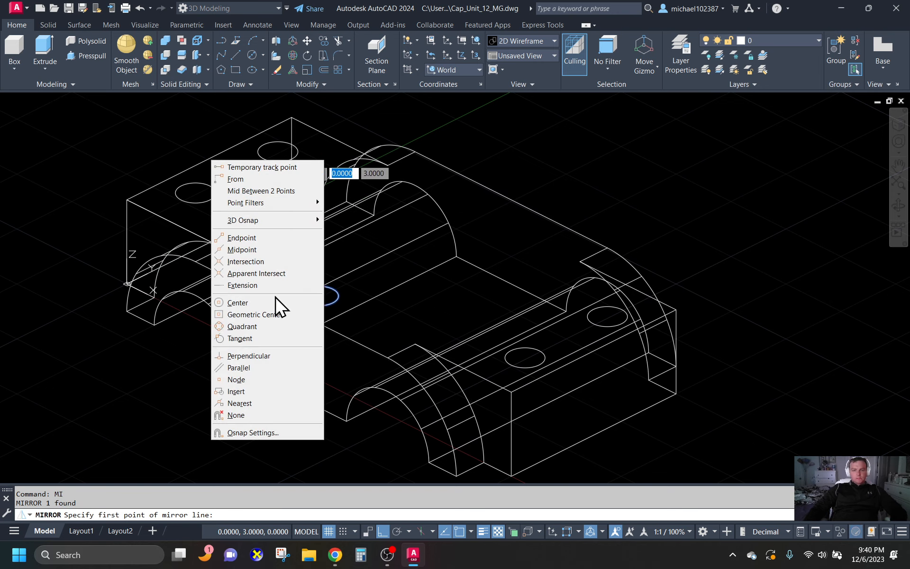
pyautogui.click(264, 249)
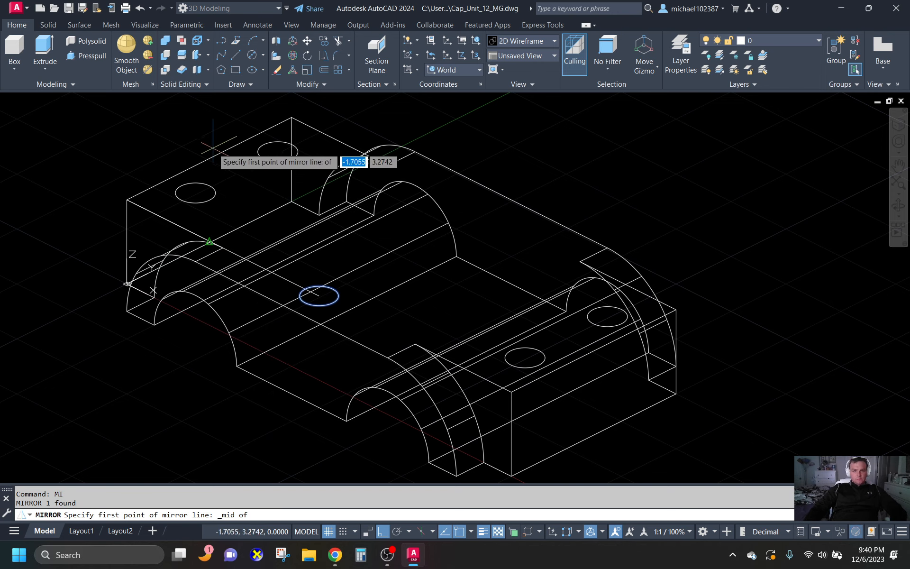
pyautogui.click(594, 434)
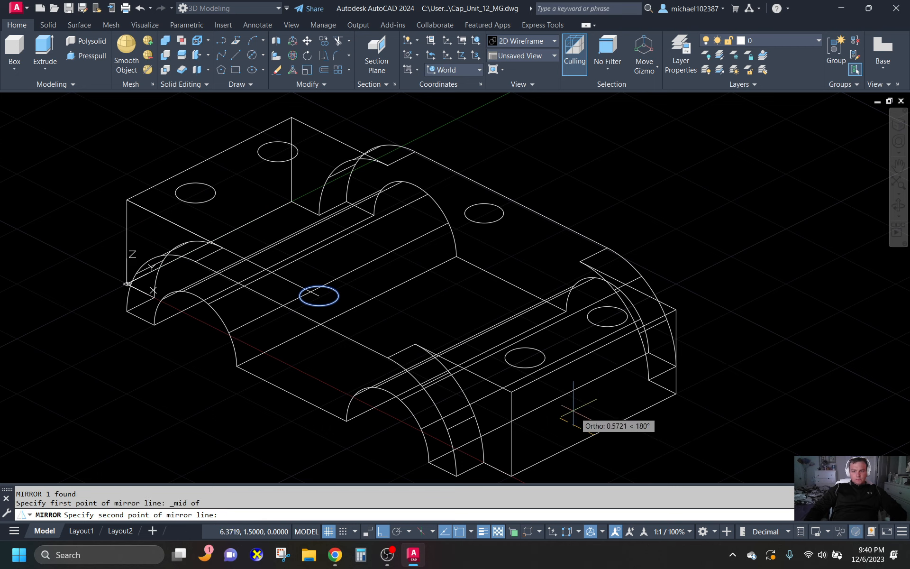
pyautogui.click(128, 148)
pyautogui.press('Return')
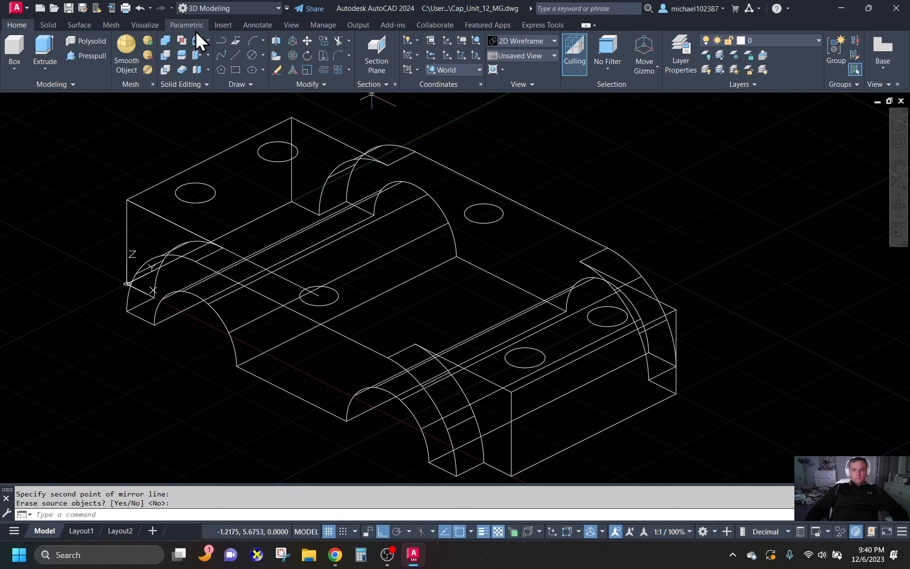
# - Check the X distance from the box's upper back-left corner to the mirrored circle's centre with a linear dimension, without placing it
pyautogui.click(243, 27)
pyautogui.click(242, 70)
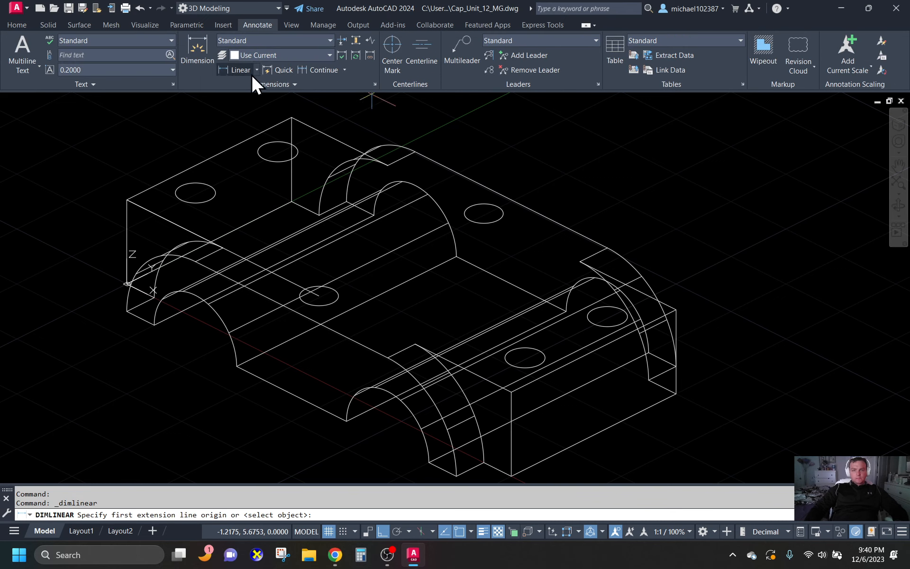
pyautogui.click(292, 118)
pyautogui.click(483, 214)
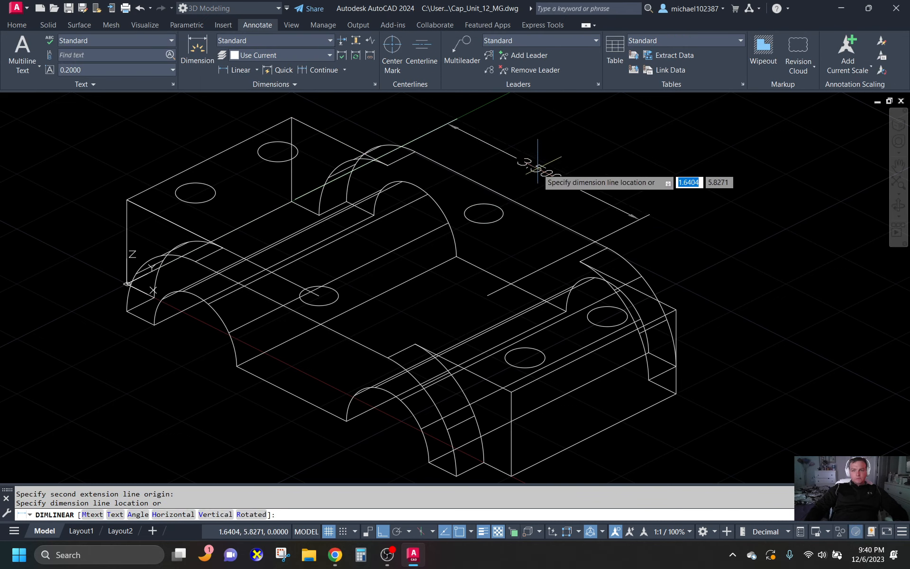
pyautogui.press('Escape')
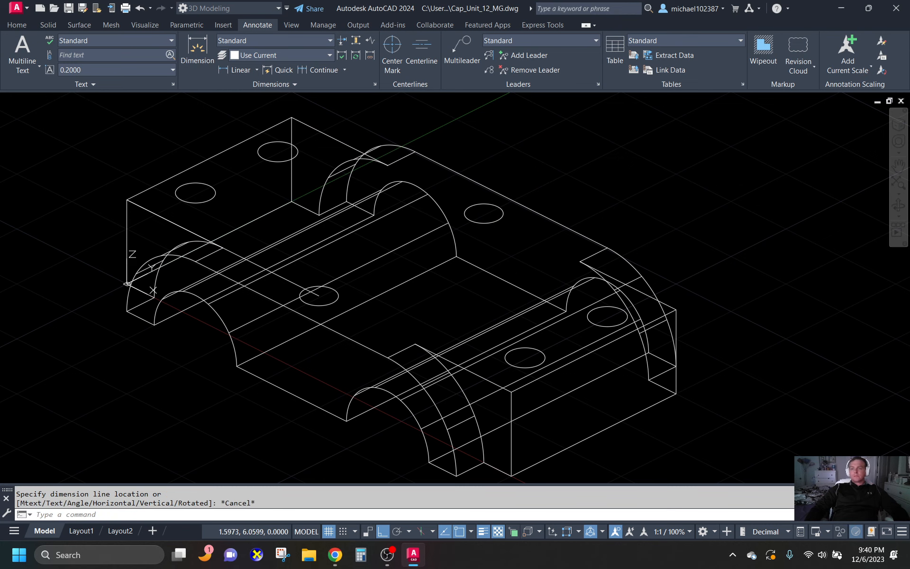
# - Erase the guide polyline running from the box's upper front-left corner to the middle circle
pyautogui.click(286, 281)
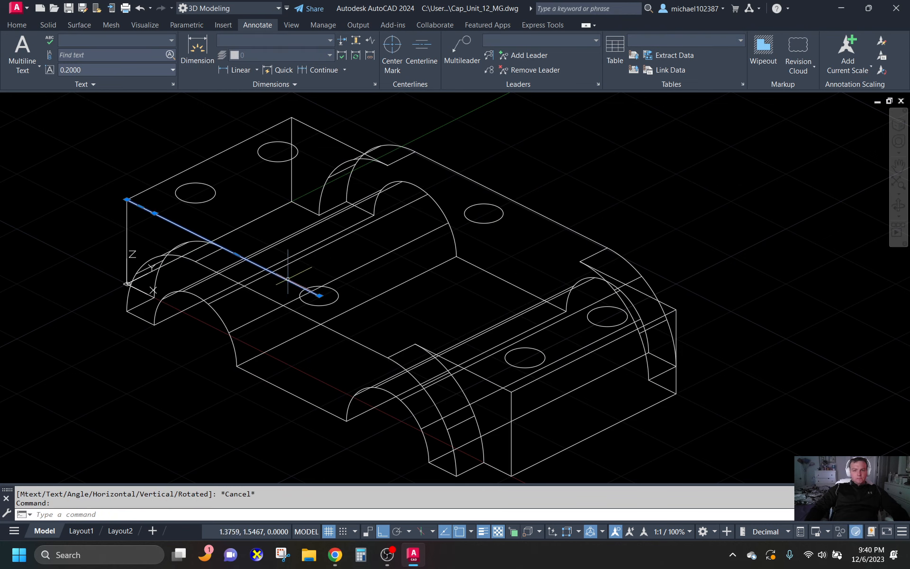
pyautogui.press('Delete')
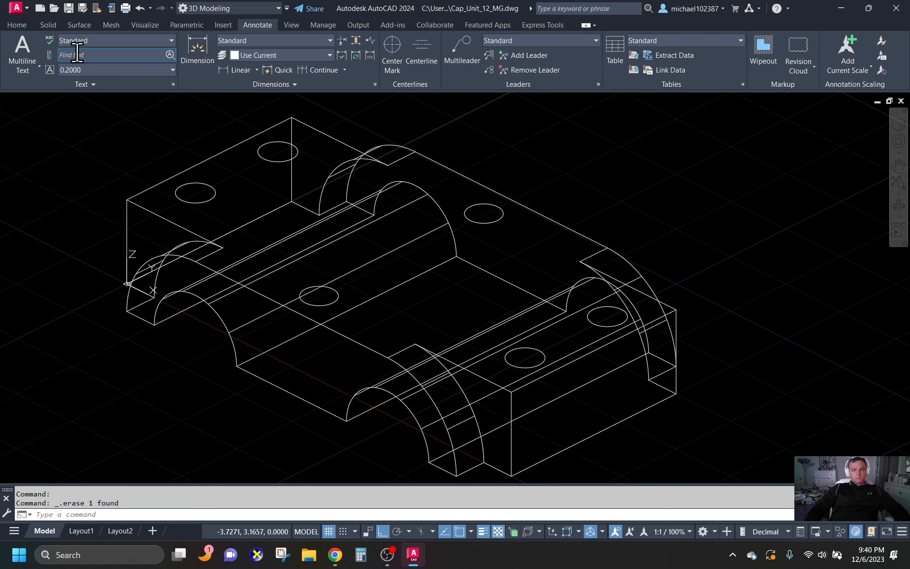
# - Extrude all six hole circles downward as solids that extend well past the underside of the cap body
pyautogui.click(17, 24)
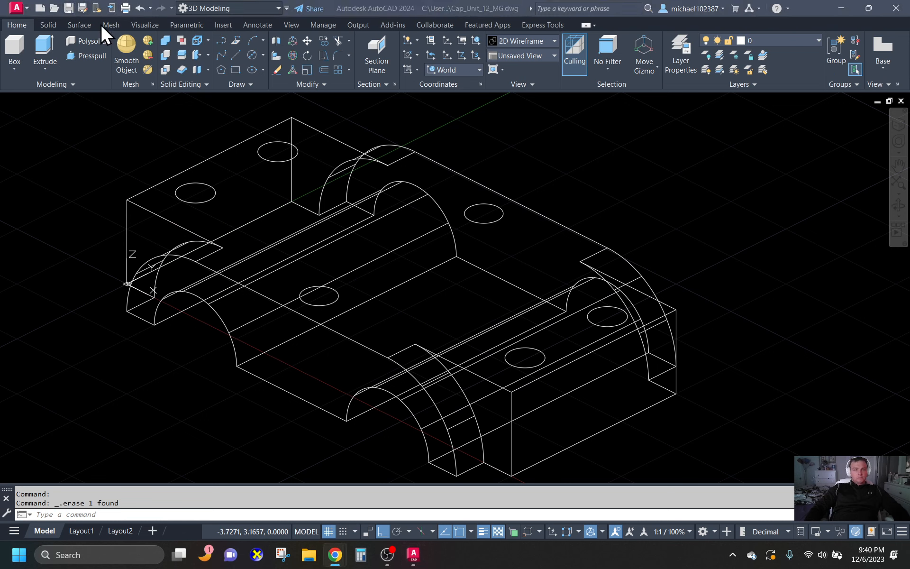
pyautogui.click(46, 50)
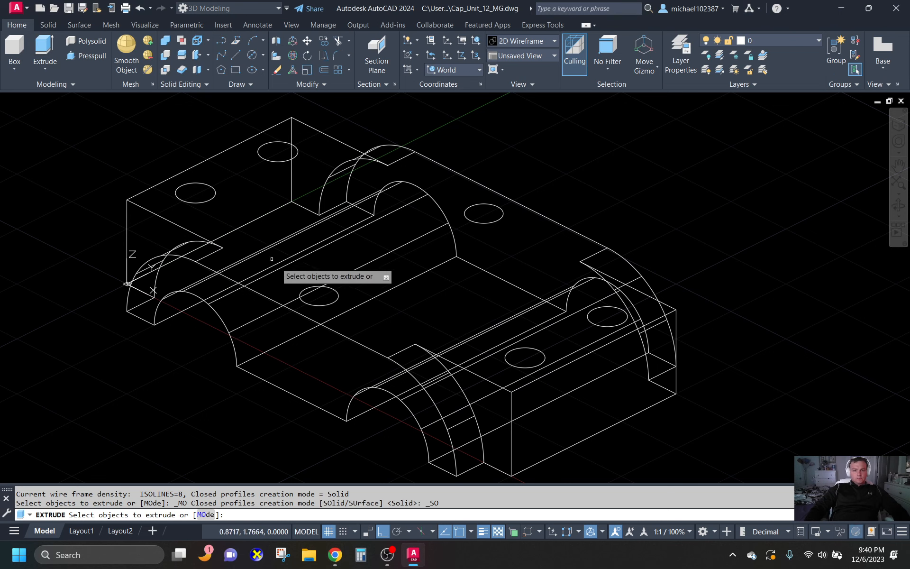
pyautogui.click(328, 294)
pyautogui.press('Escape')
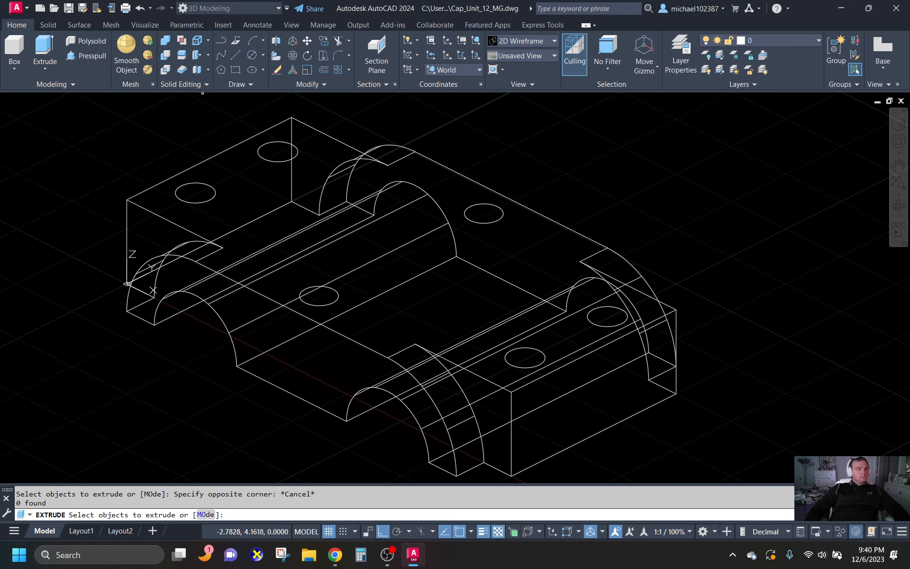
pyautogui.hotkey('alt', 'Tab')
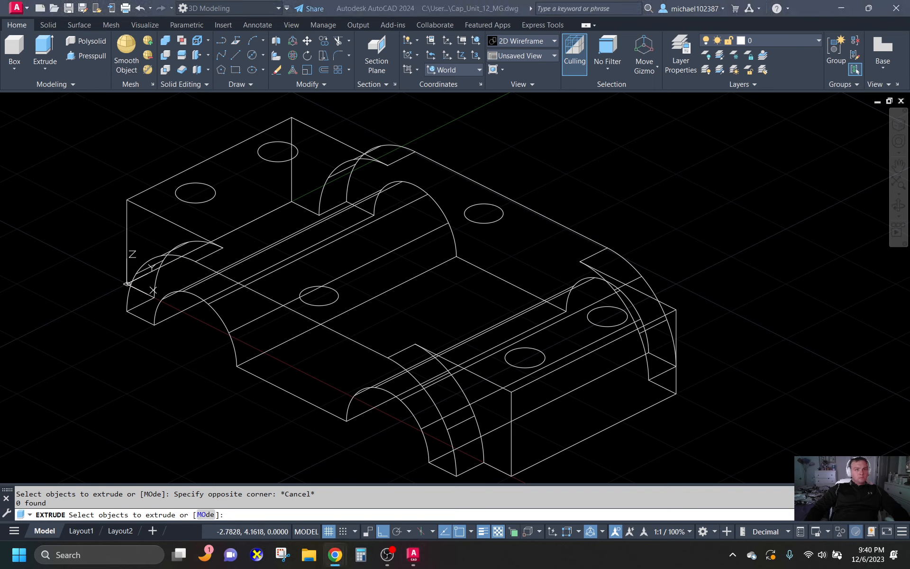
pyautogui.hotkey('alt', 'Tab')
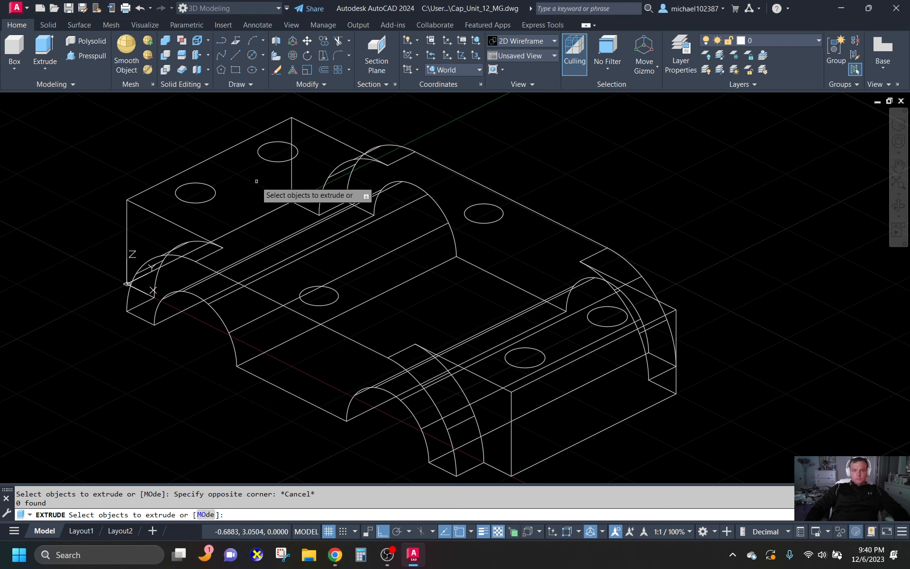
pyautogui.click(215, 194)
pyautogui.click(260, 157)
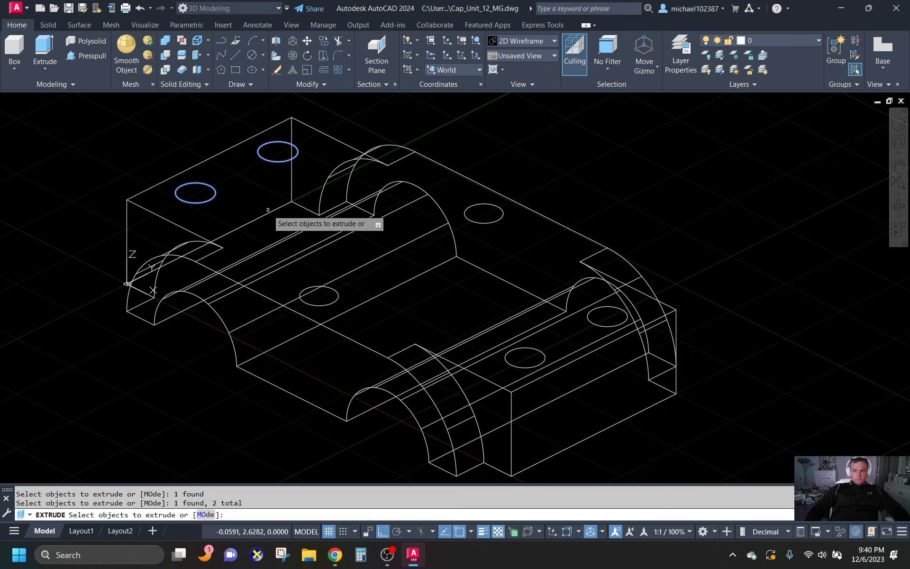
pyautogui.click(335, 302)
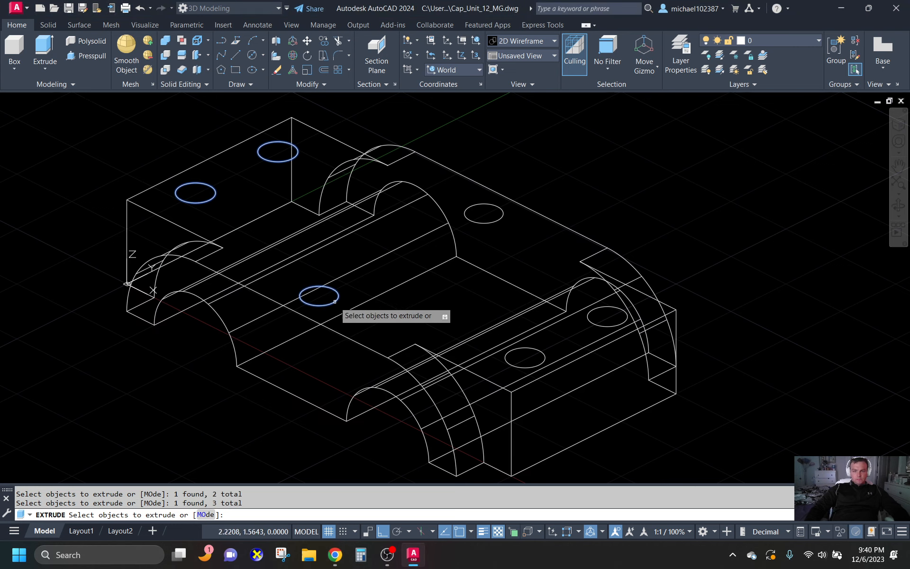
pyautogui.click(499, 220)
pyautogui.click(530, 358)
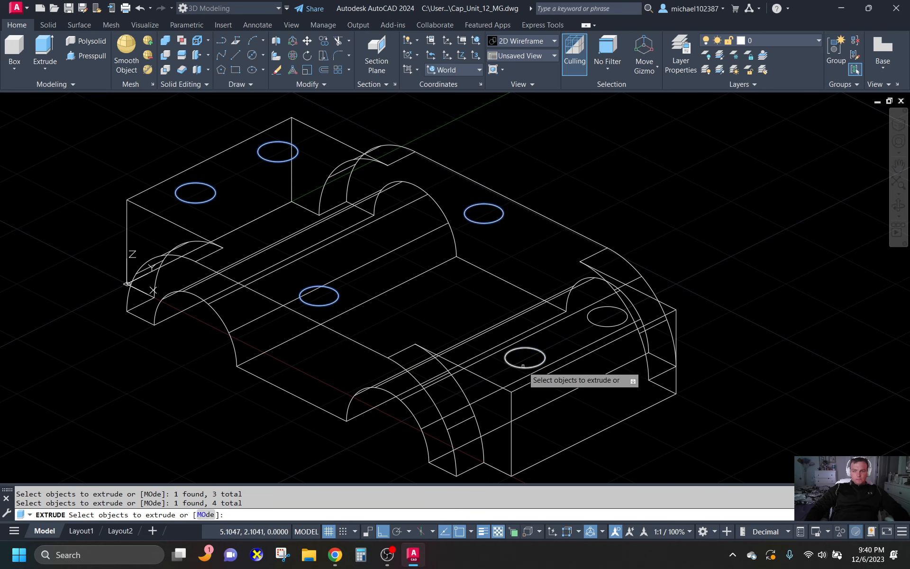
pyautogui.click(591, 322)
pyautogui.press('Return')
pyautogui.scroll(-3, 569, 284)
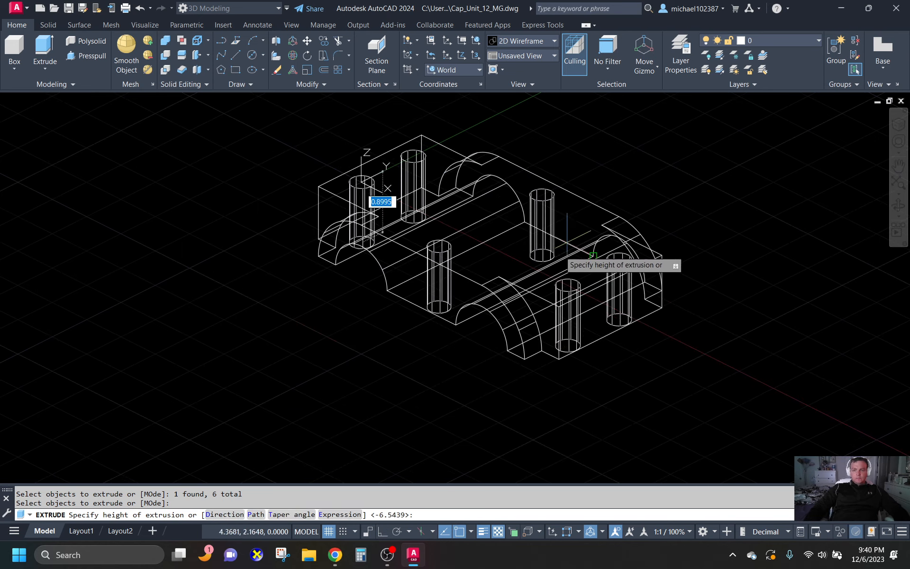
pyautogui.click(554, 369)
pyautogui.press('Return')
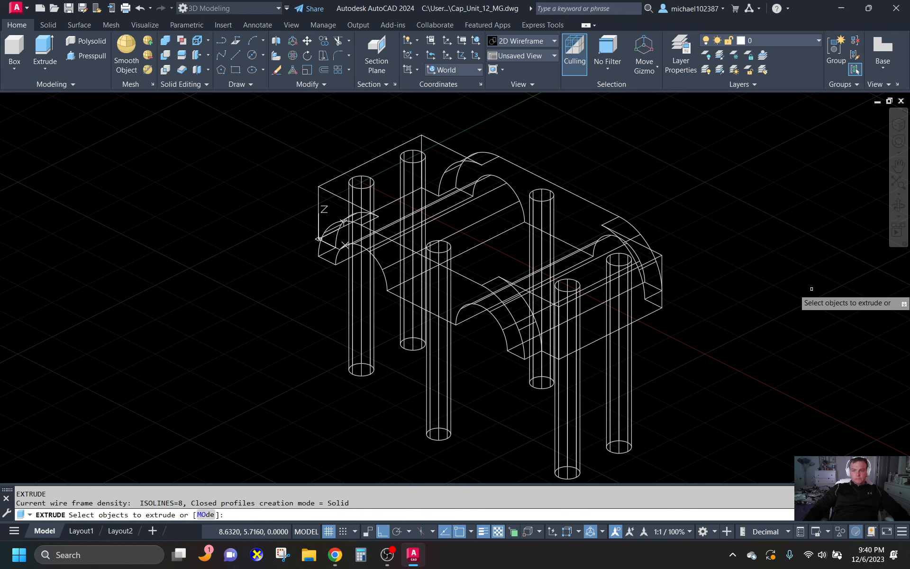
# - Subtract the six extruded cylinders from the cap body to cut the vertical through holes
pyautogui.click(171, 52)
pyautogui.click(475, 163)
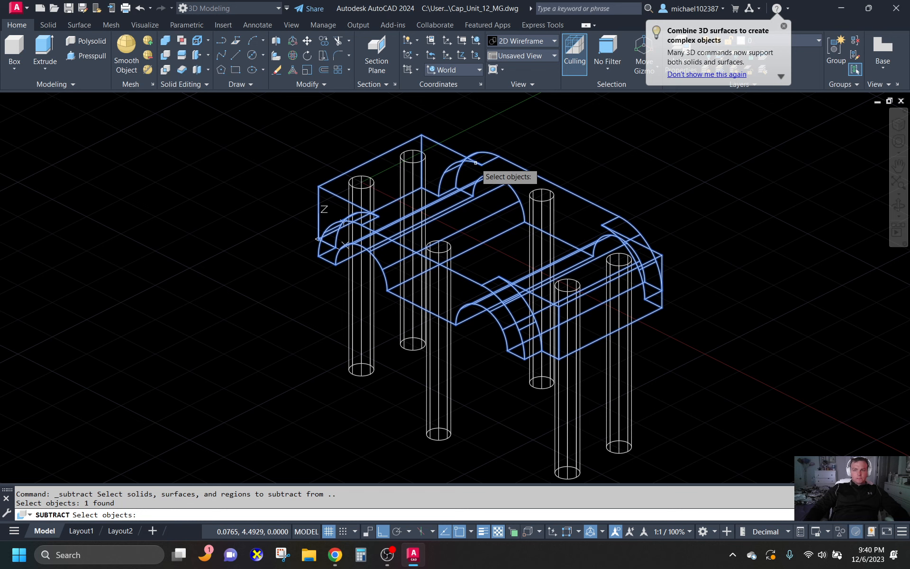
pyautogui.press('Return')
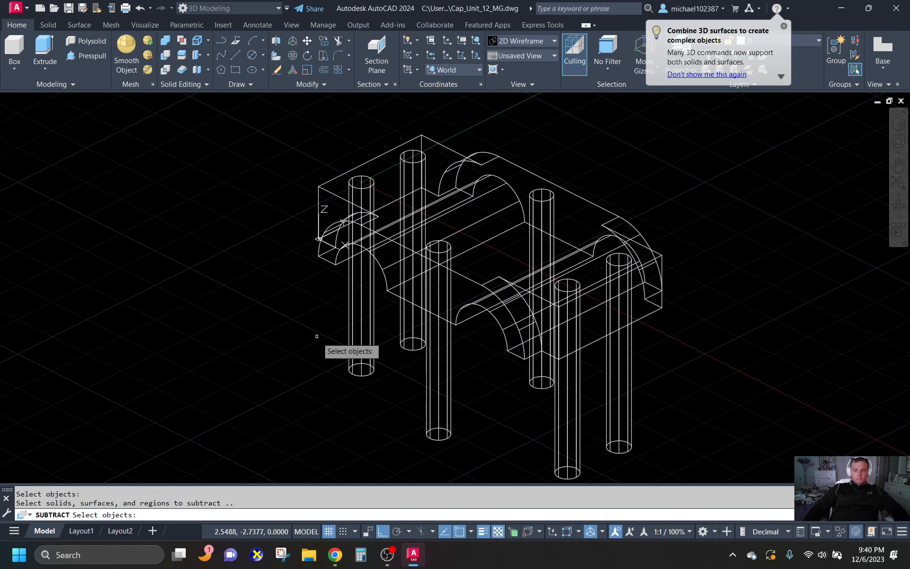
pyautogui.click(362, 368)
pyautogui.click(408, 348)
pyautogui.click(440, 430)
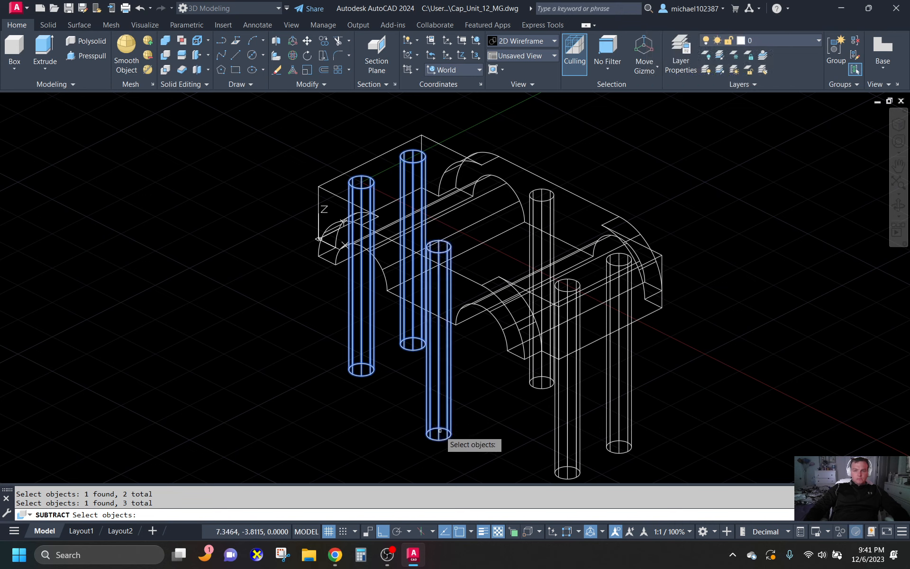
pyautogui.click(544, 386)
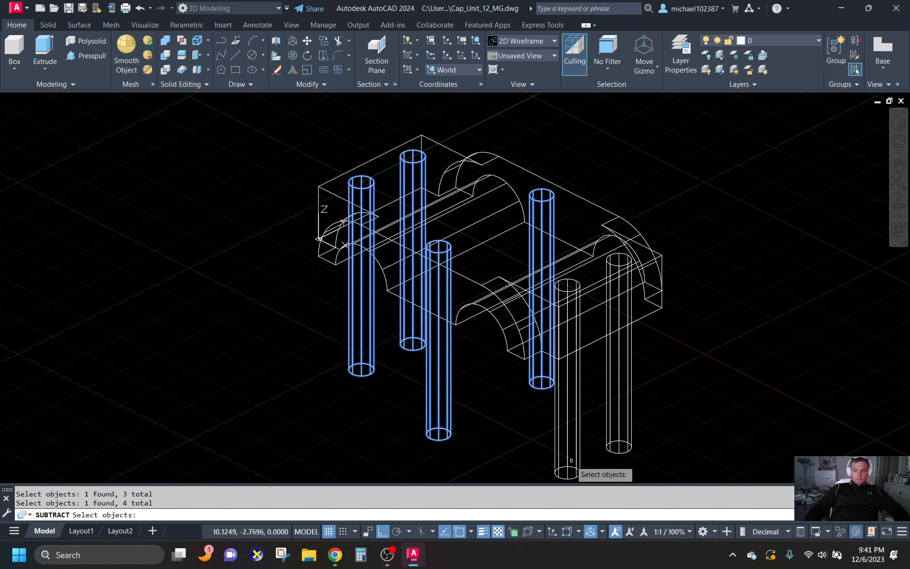
pyautogui.click(571, 461)
pyautogui.click(618, 449)
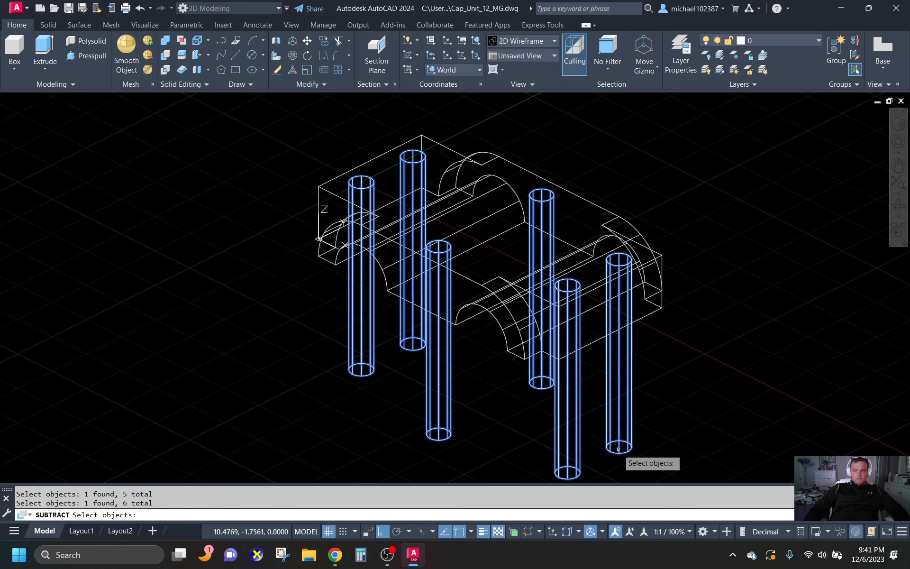
pyautogui.press('Return')
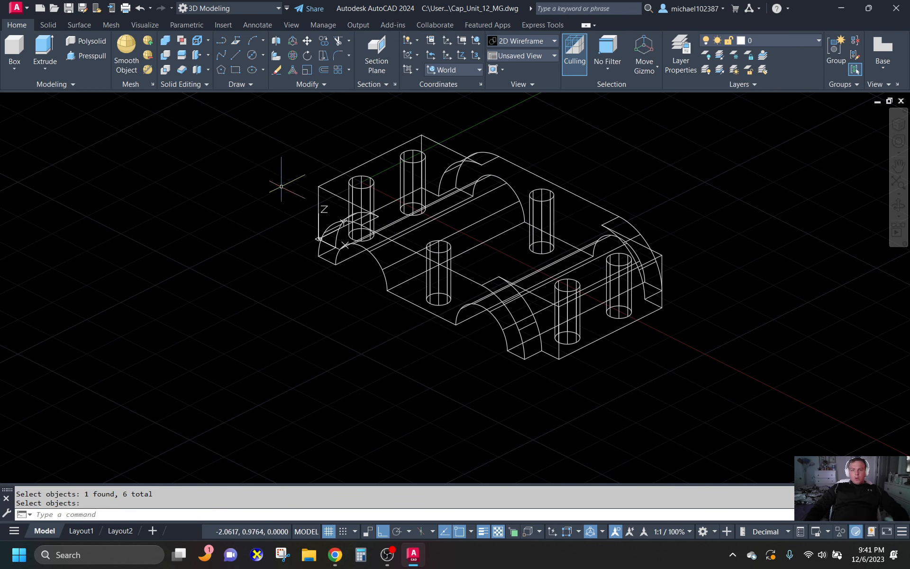
# - Shade the model in the Conceptual visual style and erase everything in the drawing except the cap solid
pyautogui.click(527, 39)
pyautogui.click(568, 76)
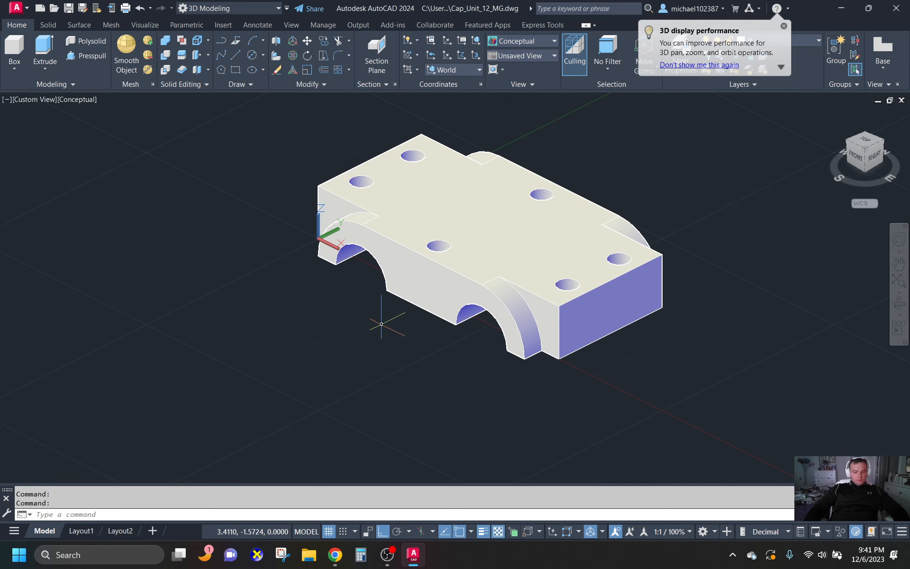
pyautogui.press('Return')
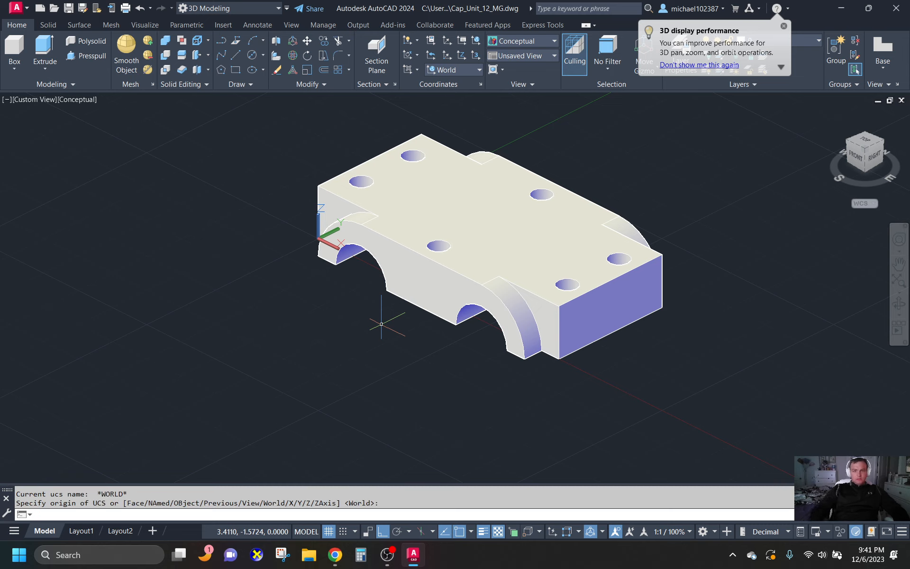
pyautogui.press('Escape')
pyautogui.write('e')
pyautogui.press('Return')
pyautogui.write('al')
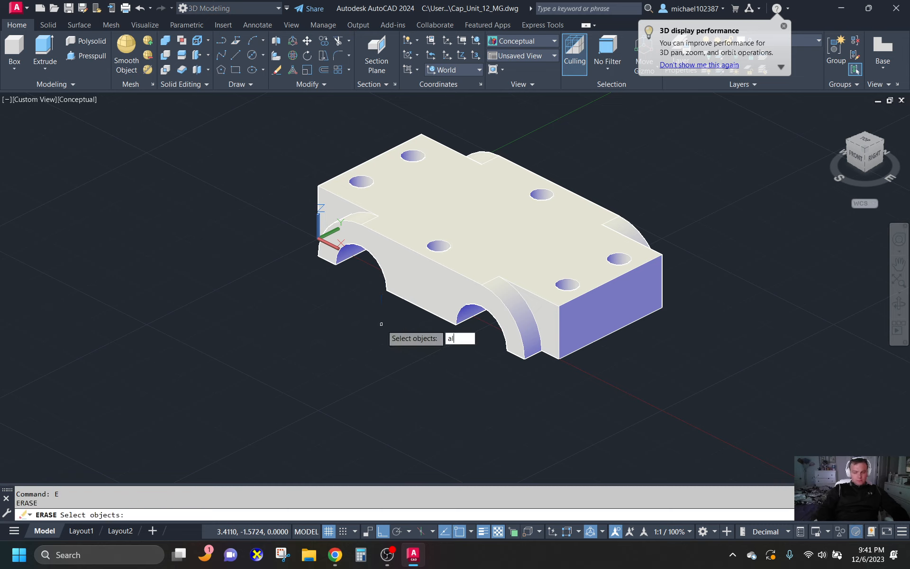
pyautogui.write('l')
pyautogui.press('Return')
pyautogui.write('r')
pyautogui.press('Return')
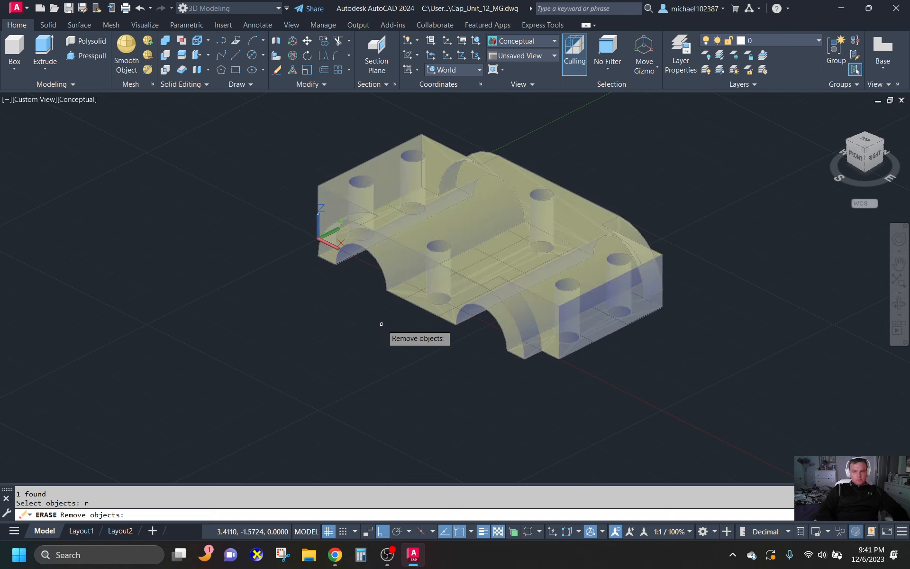
pyautogui.click(522, 254)
pyautogui.press('Return')
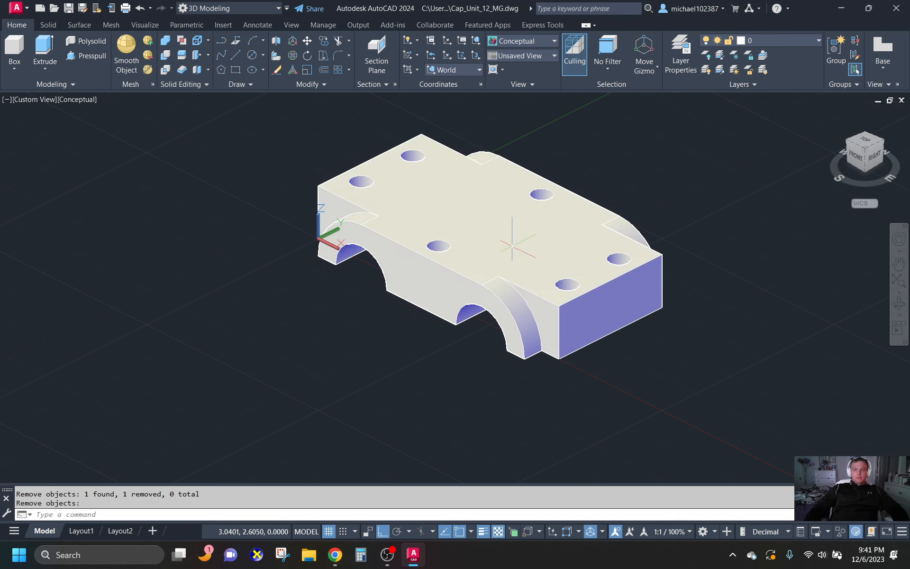
# - Assign the cap solid to the 3D_Object layer and clear the selection
pyautogui.keyDown('shift'); pyautogui.moveTo(414, 341); pyautogui.dragTo(440, 350, button='middle'); pyautogui.keyUp('shift')
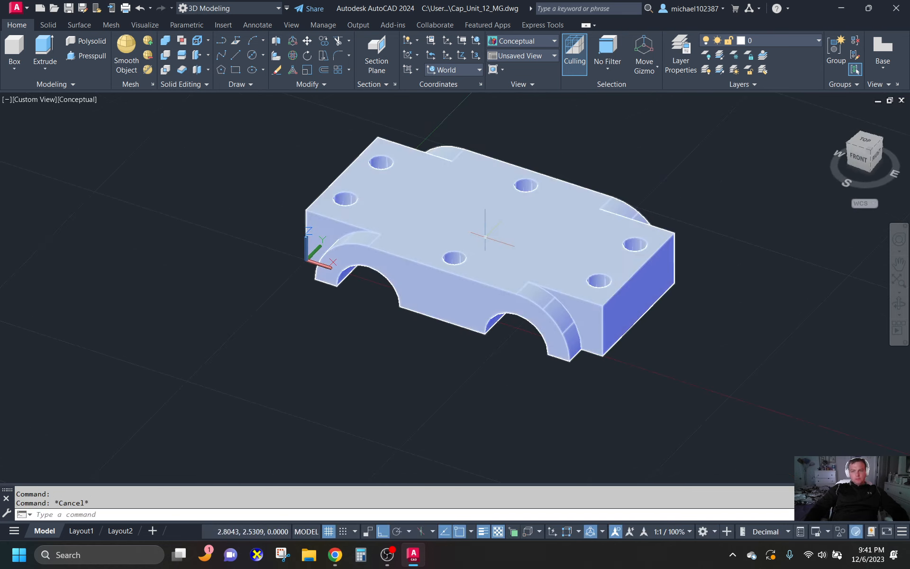
pyautogui.click(490, 239)
pyautogui.click(763, 41)
pyautogui.click(766, 68)
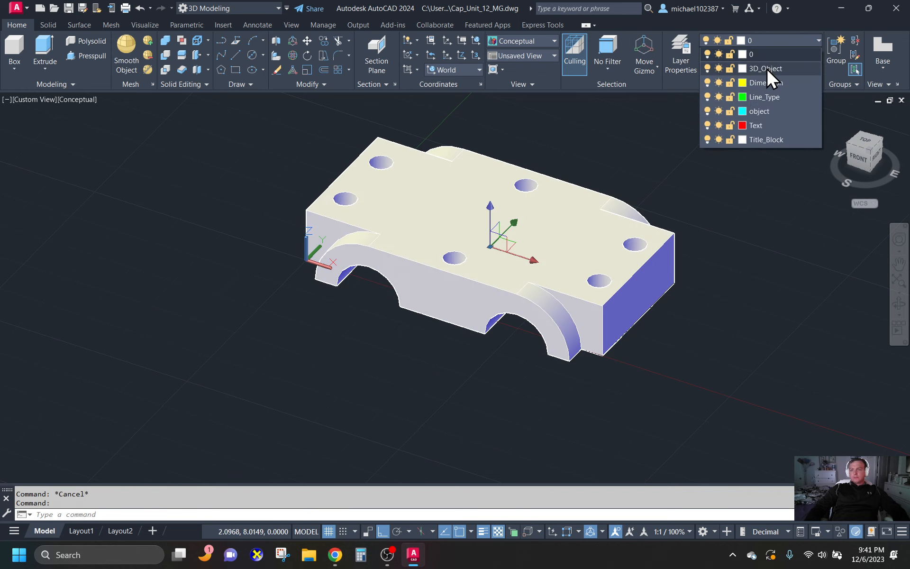
pyautogui.press('Escape')
pyautogui.press('Escape')
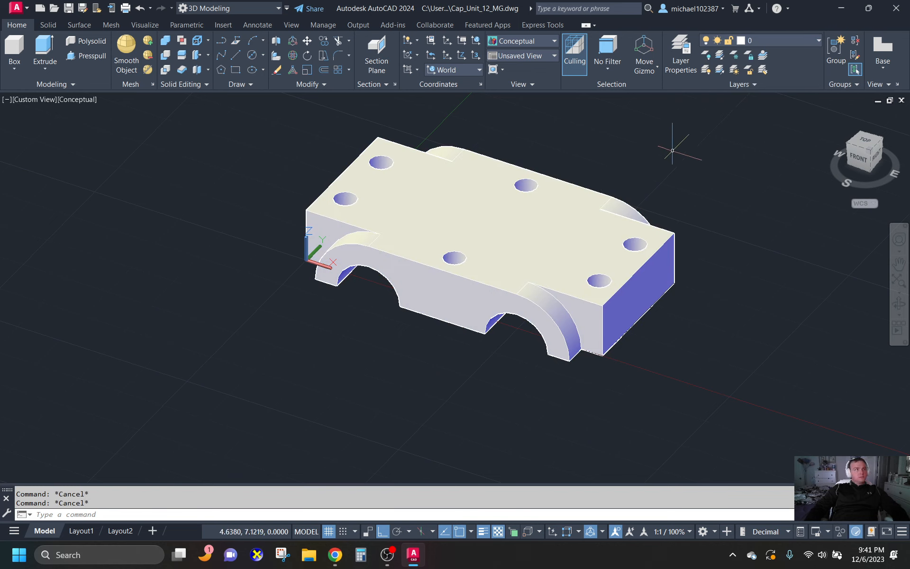
# - Display the cap in the Shades of Gray visual style
pyautogui.click(523, 39)
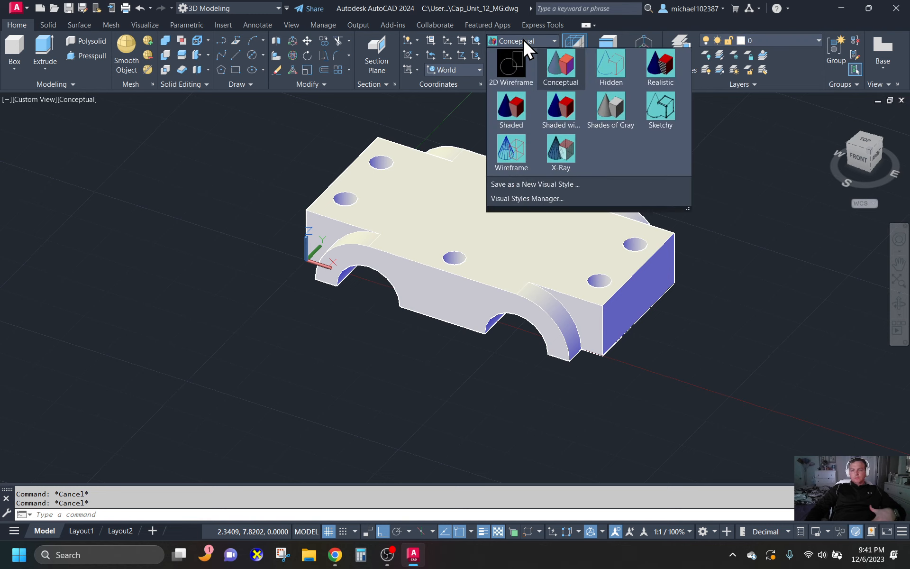
pyautogui.click(601, 121)
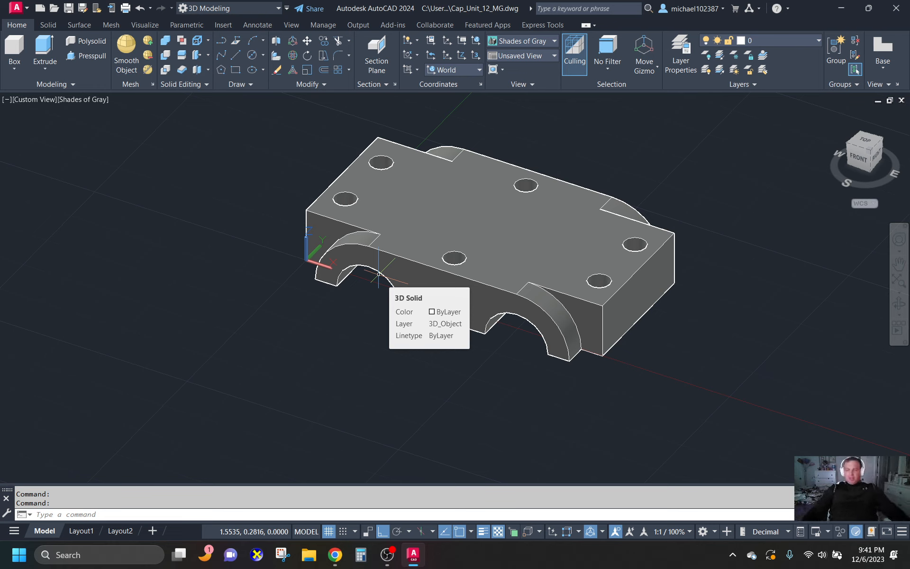
pyautogui.click(219, 324)
pyautogui.press('Escape')
pyautogui.click(338, 55)
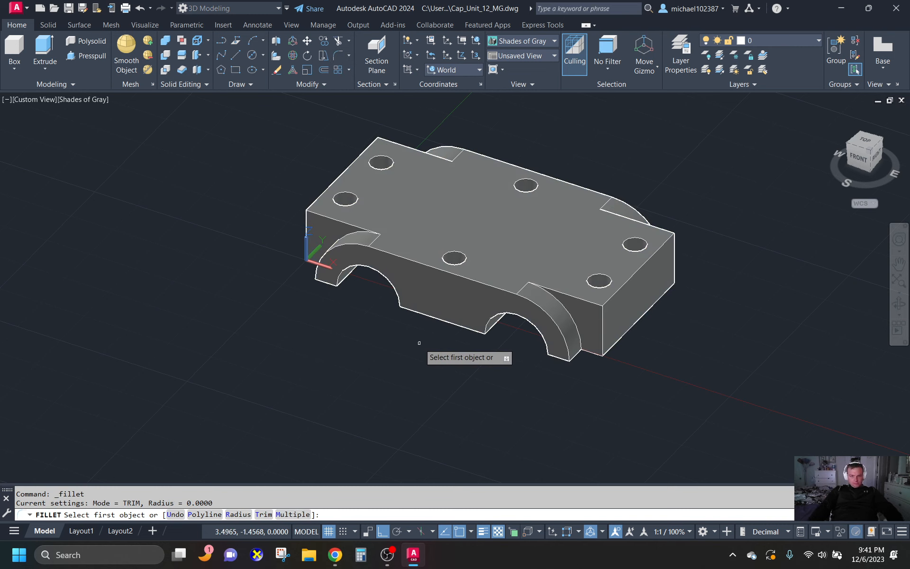
pyautogui.click(299, 514)
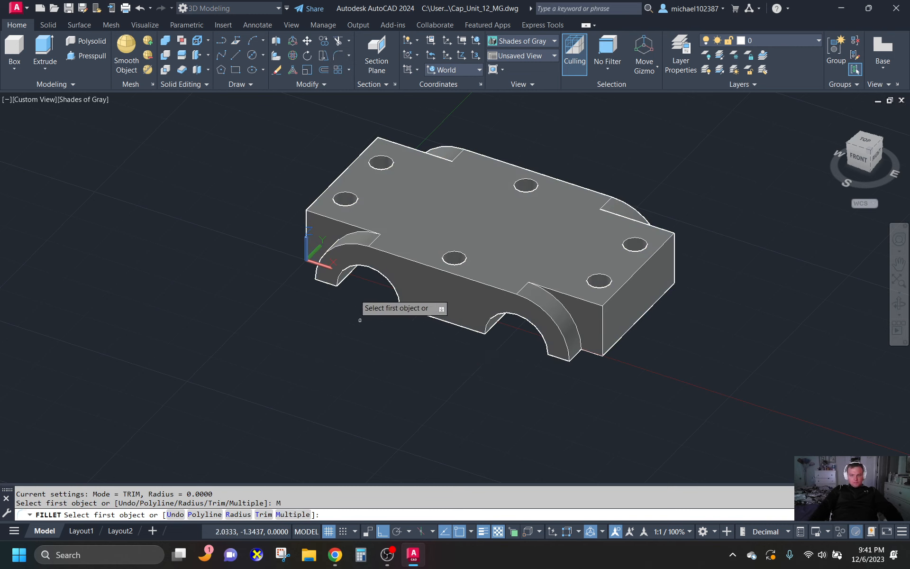
pyautogui.press('Escape')
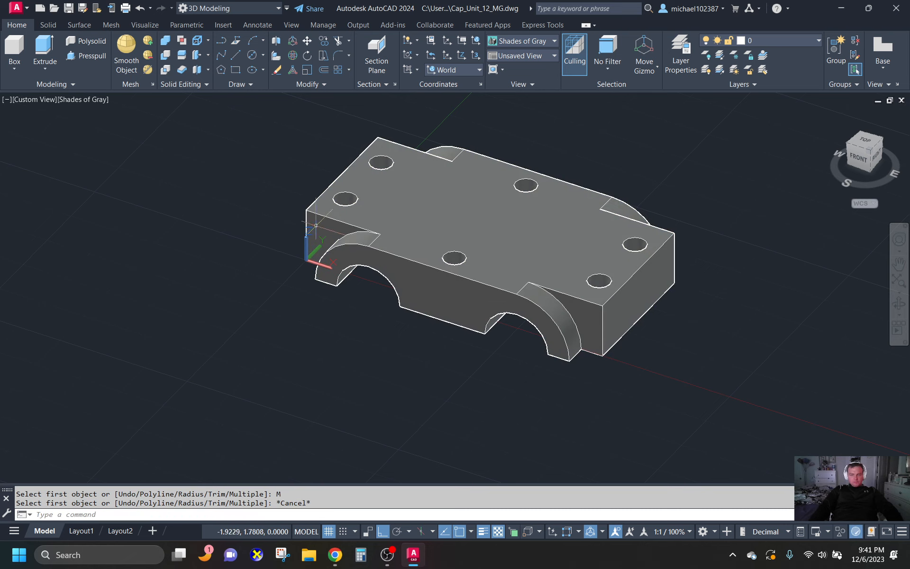
# - Zoom to the drawing extents and set the viewpoint to 315° from the X axis and 30° from the XY plane
pyautogui.write('z')
pyautogui.press('Return')
pyautogui.write('e')
pyautogui.press('Return')
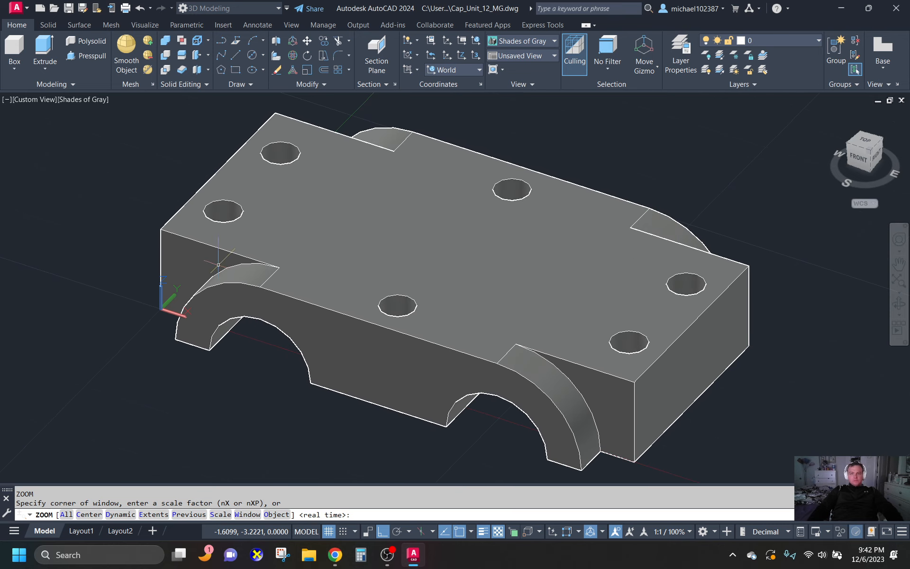
pyautogui.write('V')
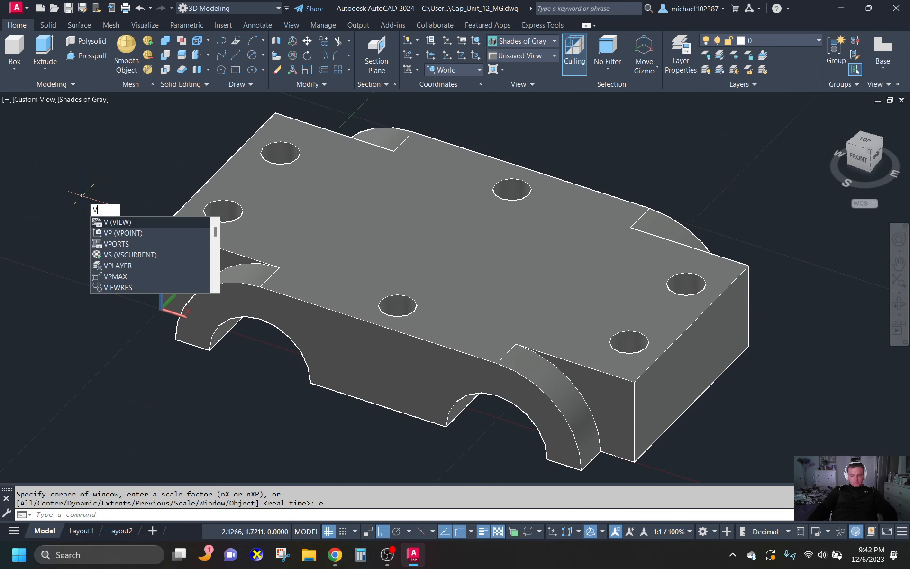
pyautogui.write('P')
pyautogui.press('Return')
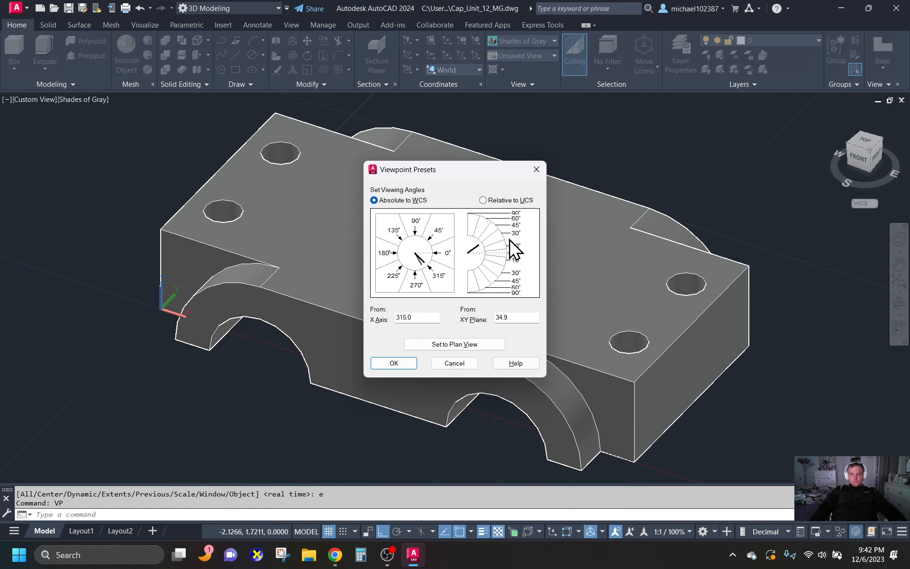
pyautogui.click(511, 239)
pyautogui.click(393, 364)
pyautogui.click(221, 360)
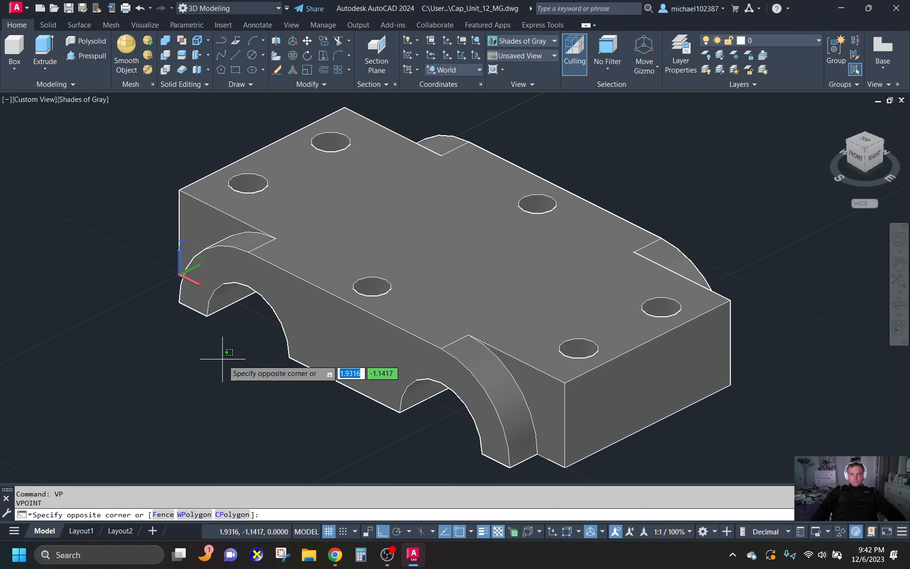
pyautogui.press('Escape')
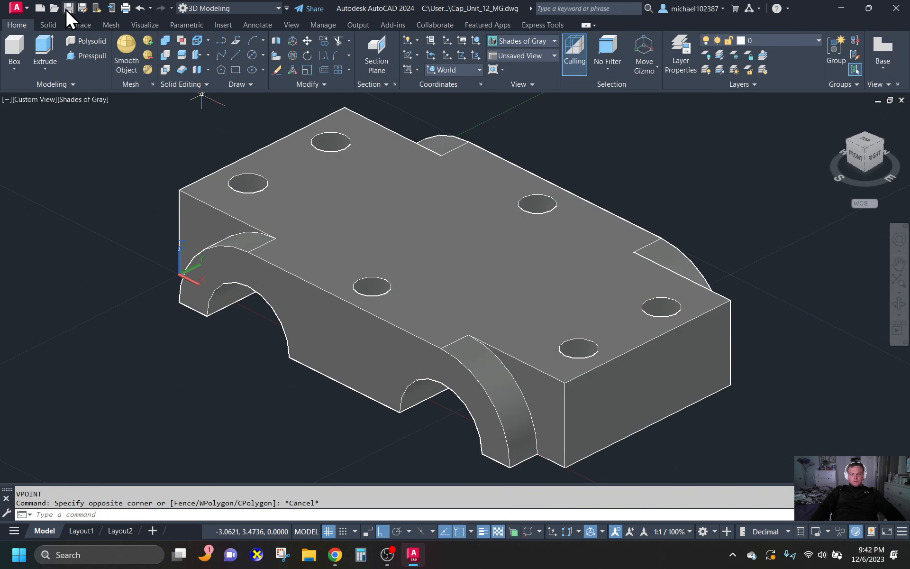
# - Save the drawing as Cap_Unit_12_MG in the Solid Modeling & Design folder, replacing the existing file
pyautogui.click(82, 7)
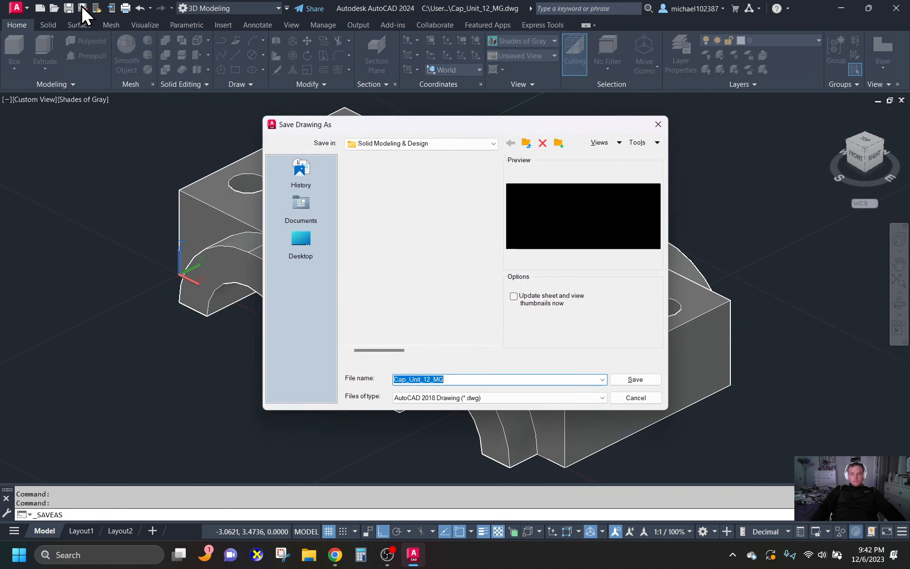
pyautogui.click(475, 379)
pyautogui.click(637, 380)
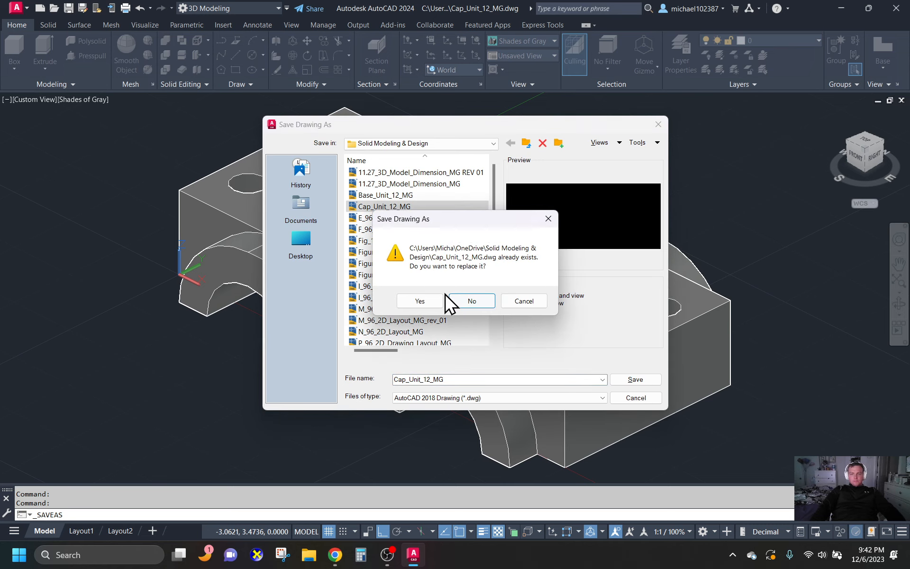
pyautogui.click(417, 301)
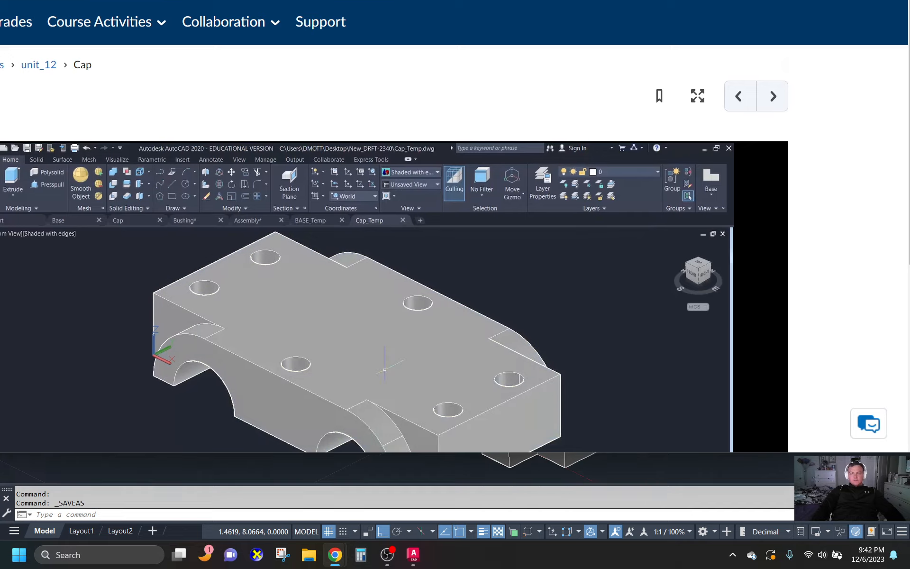
# - Switch to the Cap lesson page in Chrome, maximize its window and review the end of the tutorial video
pyautogui.moveTo(418, 0); pyautogui.dragTo(344, 58)
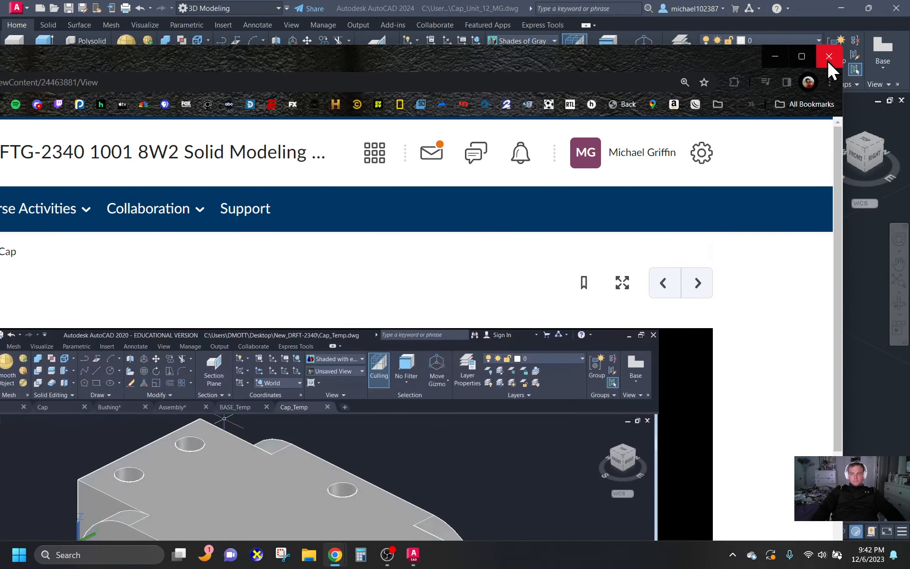
pyautogui.click(802, 56)
pyautogui.scroll(-4, 585, 300)
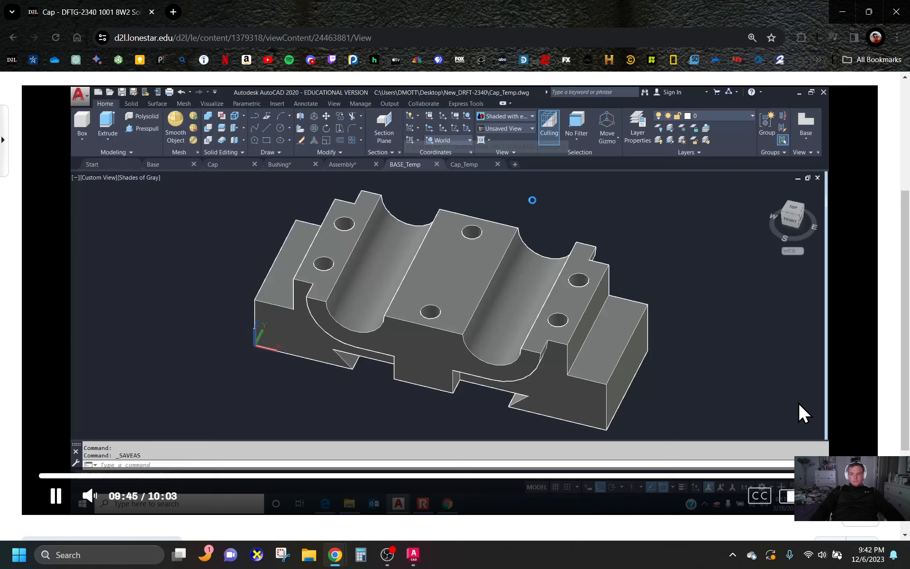
pyautogui.click(844, 476)
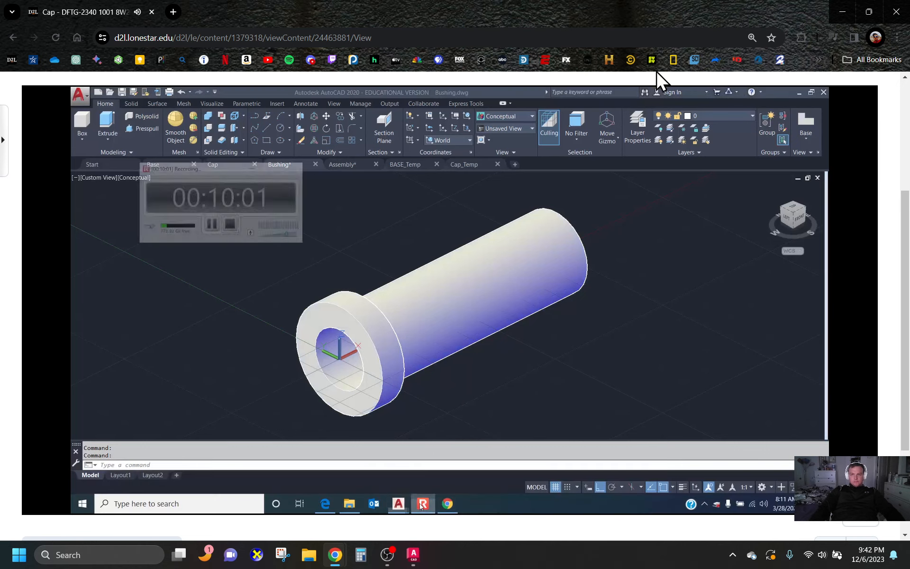
pyautogui.scroll(2, 209, 311)
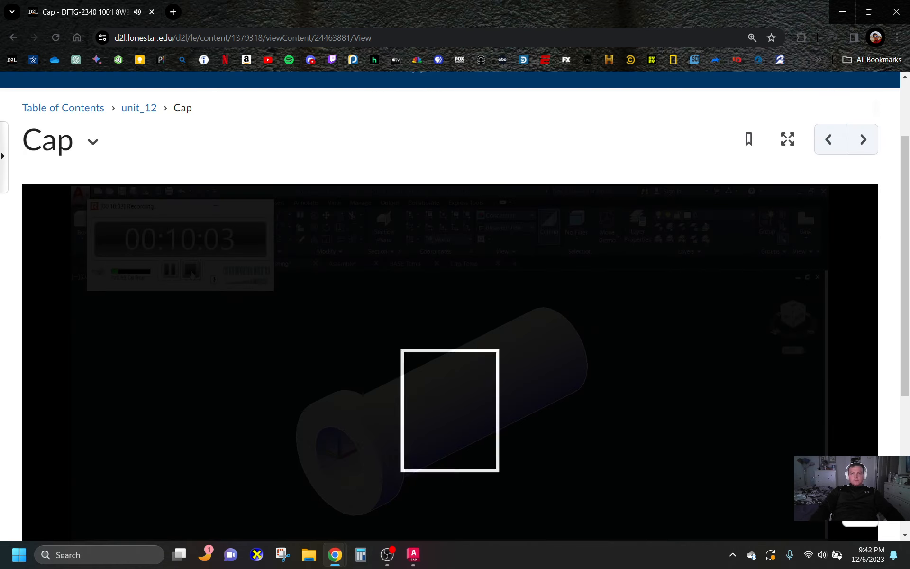